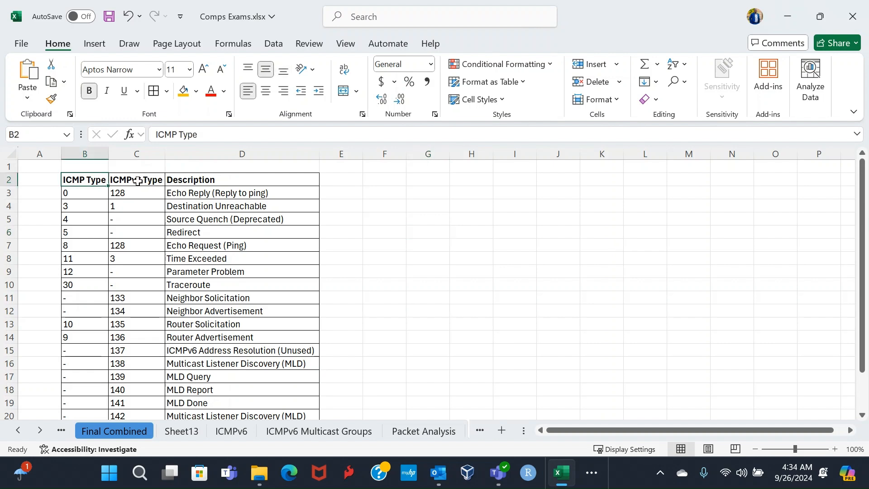
{"action": "left_click", "coordinate": [137, 181]}
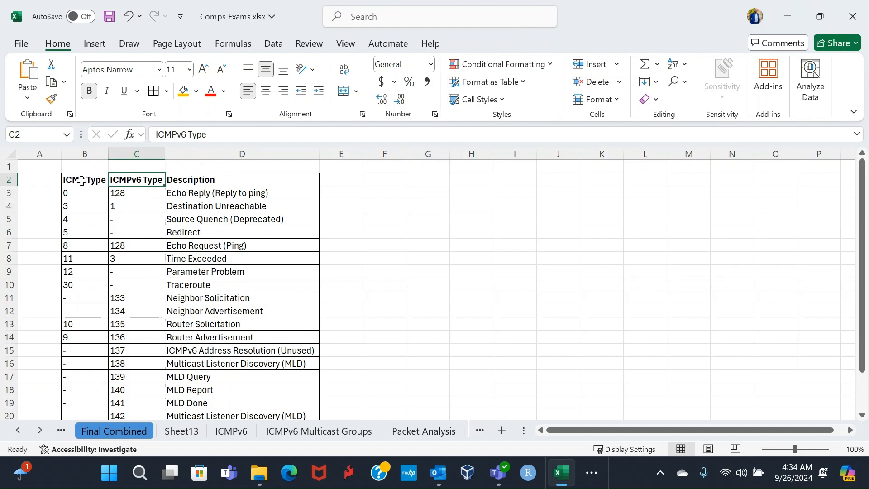
{"action": "left_click", "coordinate": [81, 181]}
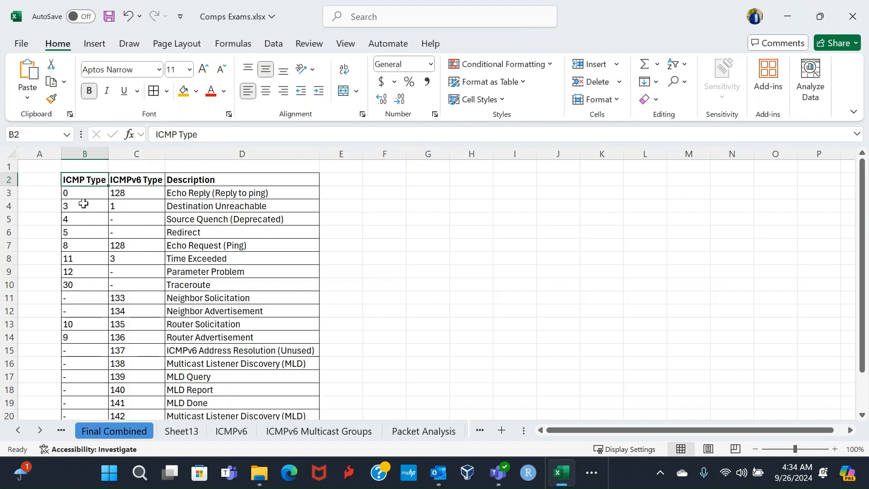
{"action": "left_click", "coordinate": [152, 179]}
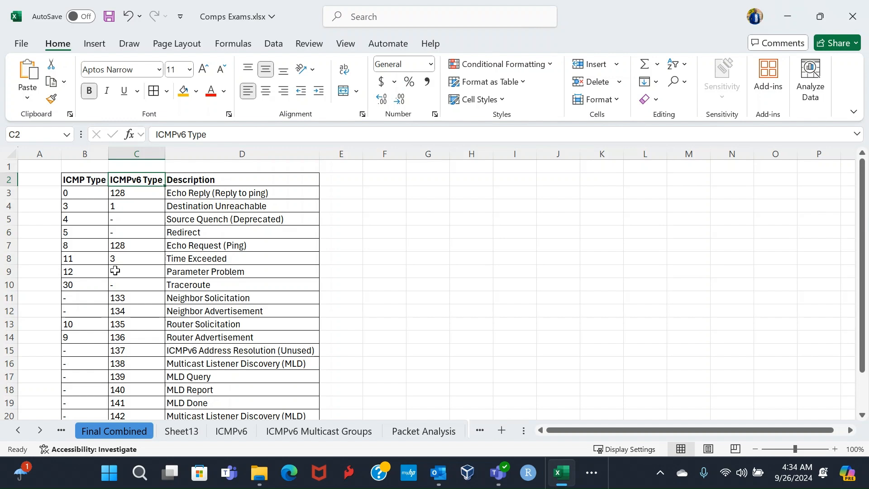
Step: Fill the Router and Neighbor Solicitation and Advertisement rows (B11:D14) with light yellow
{"action": "left_click_drag", "start_coordinate": [216, 324], "coordinate": [87, 341]}
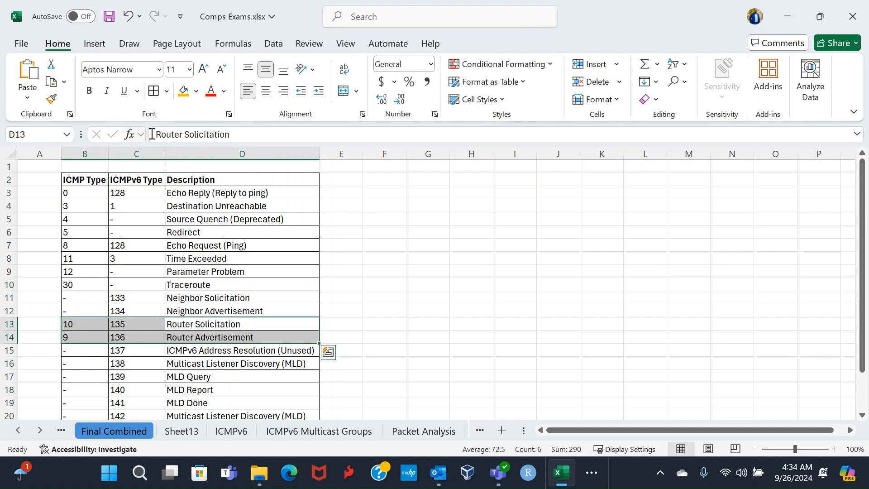
{"action": "left_click", "coordinate": [196, 91]}
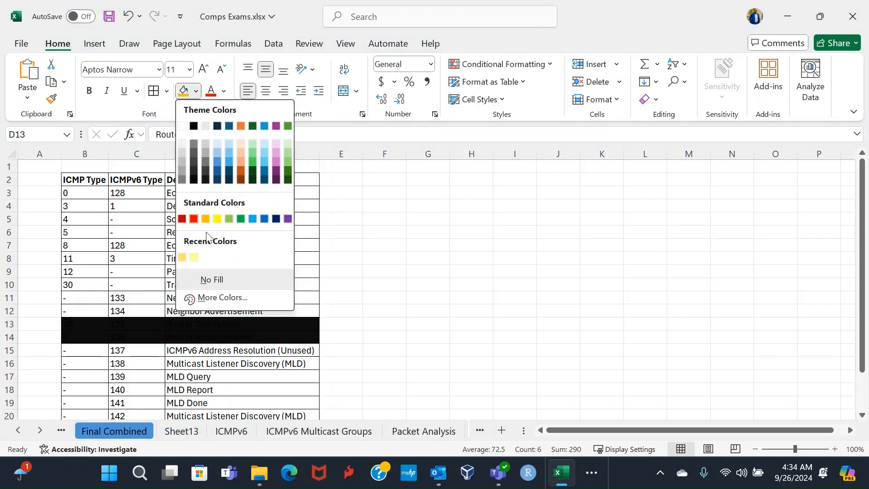
{"action": "left_click", "coordinate": [194, 257]}
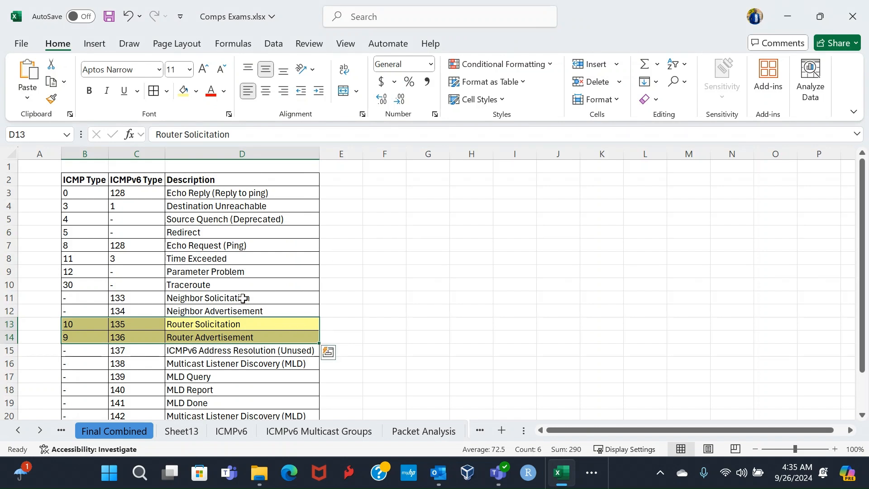
{"action": "left_click_drag", "start_coordinate": [243, 295], "coordinate": [89, 310]}
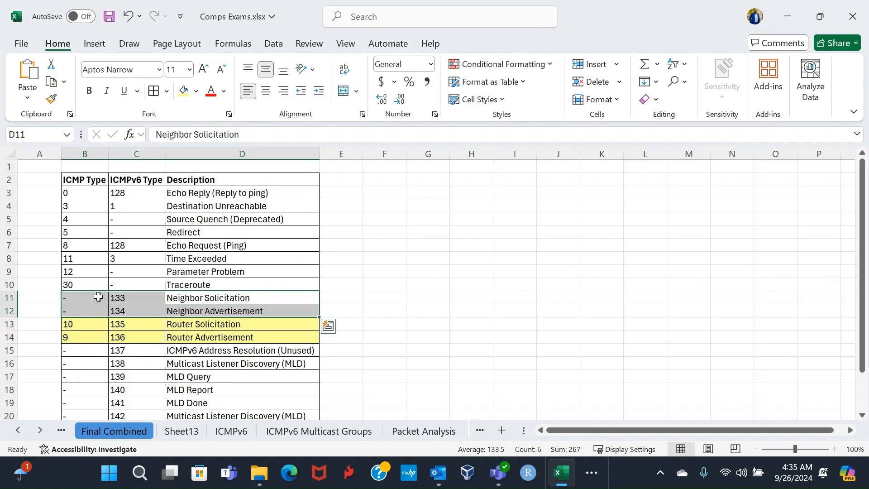
{"action": "left_click", "coordinate": [183, 91]}
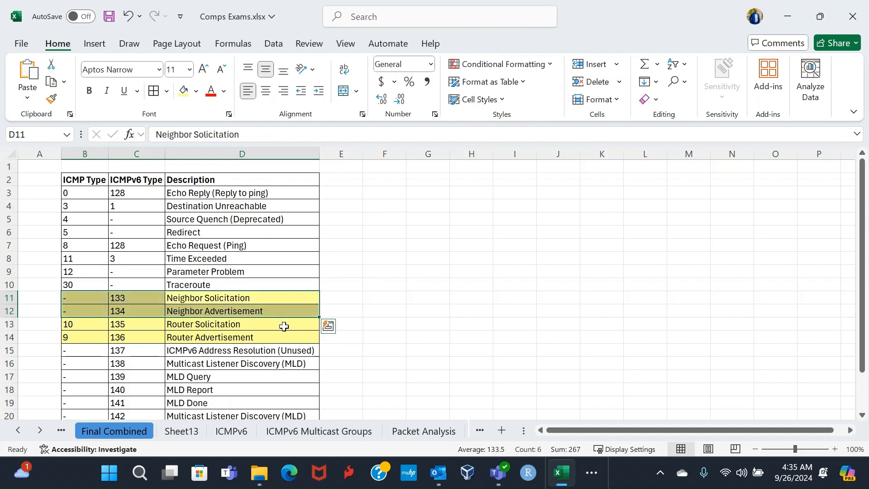
Step: Merge and center cells E11:E14 beside the highlighted rows to hold the wrapped label "IPv6 Neighbor Discovery Protocol (NDP)"
{"action": "left_click_drag", "start_coordinate": [336, 295], "coordinate": [334, 339]}
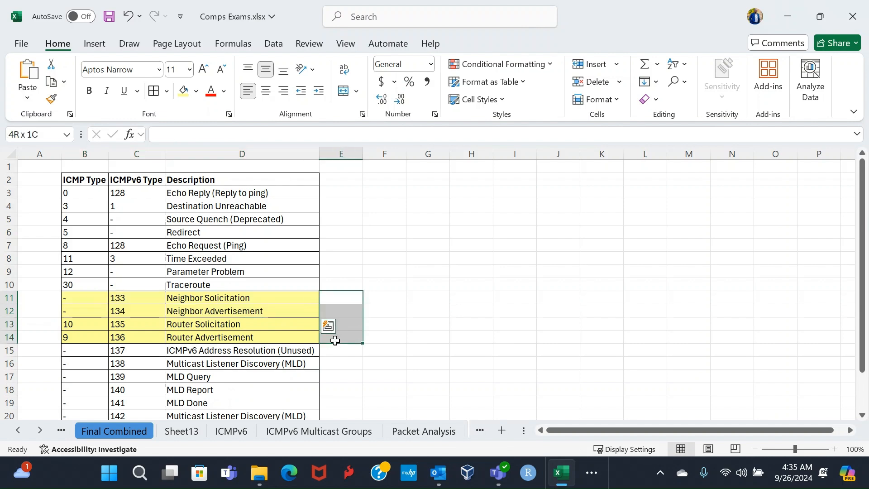
{"action": "left_click", "coordinate": [343, 91]}
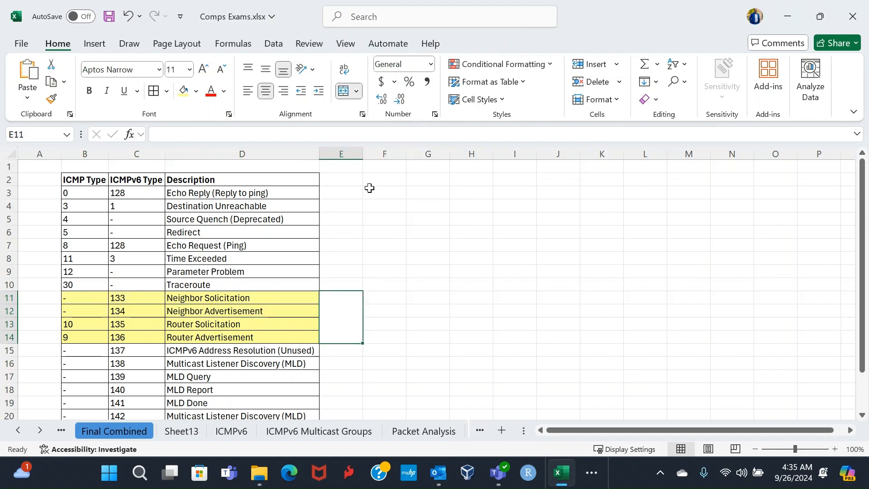
{"action": "type", "text": "IPv"}
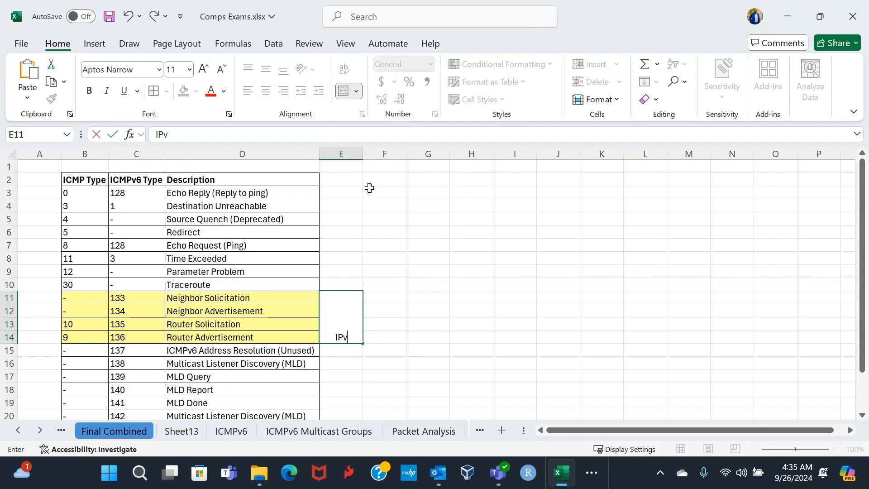
{"action": "type", "text": "6 Neighbor"}
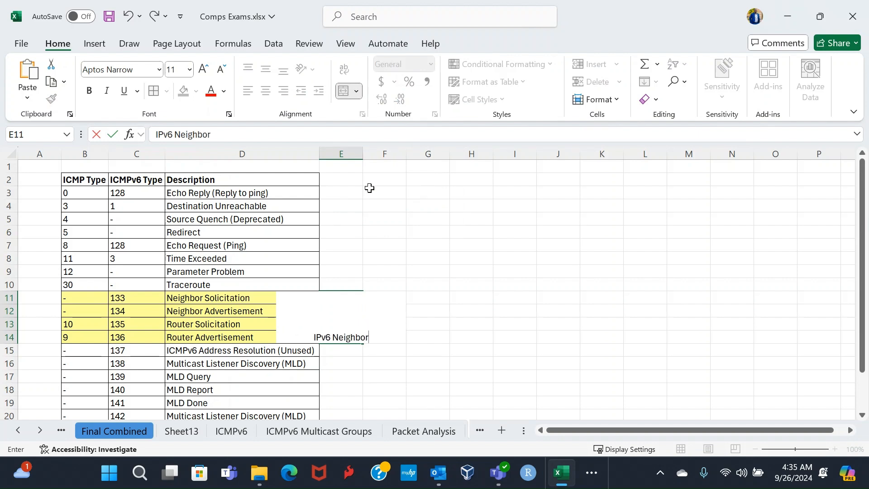
{"action": "type", "text": " Dis"}
{"action": "key", "text": "BackSpace"}
{"action": "key", "text": "BackSpace"}
{"action": "type", "text": "I"}
{"action": "key", "text": "BackSpace"}
{"action": "type", "text": "iscovery Protocol"}
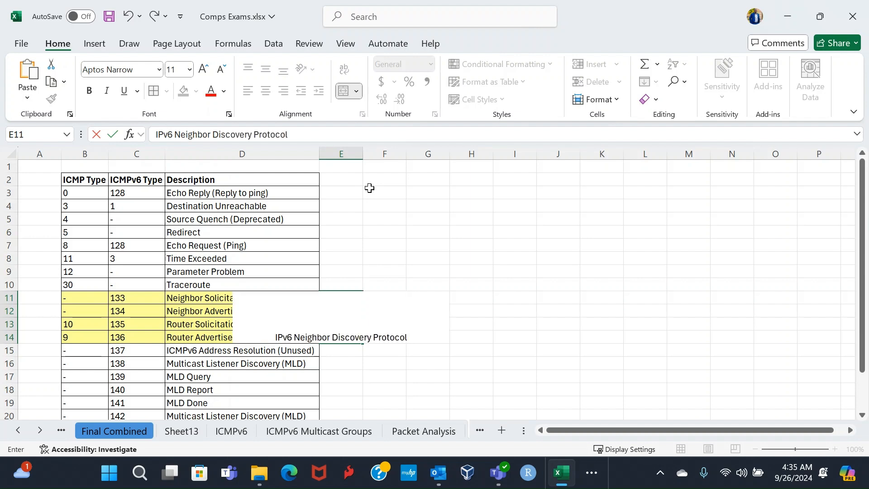
{"action": "type", "text": " ("}
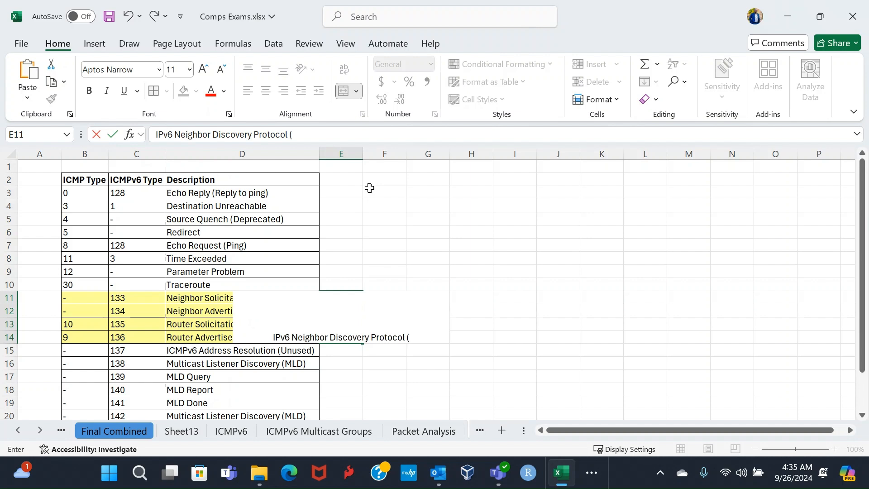
{"action": "type", "text": "NDP"}
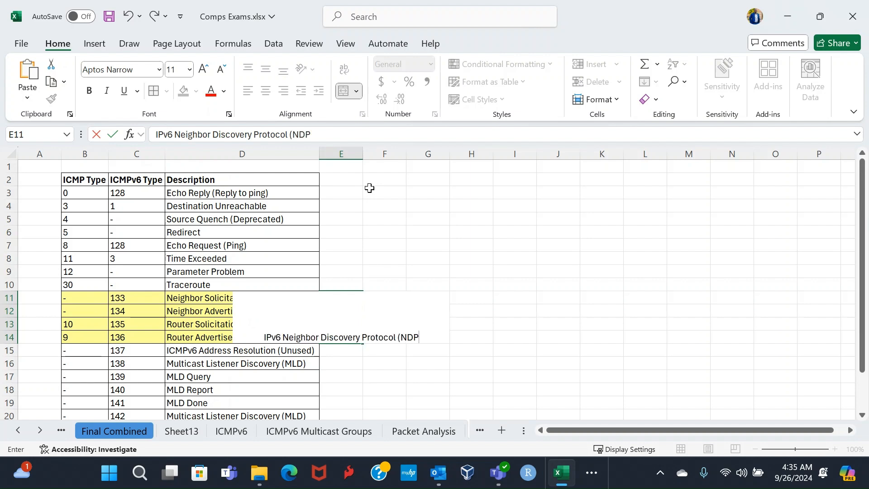
{"action": "type", "text": ")"}
{"action": "key", "text": "ctrl+Return"}
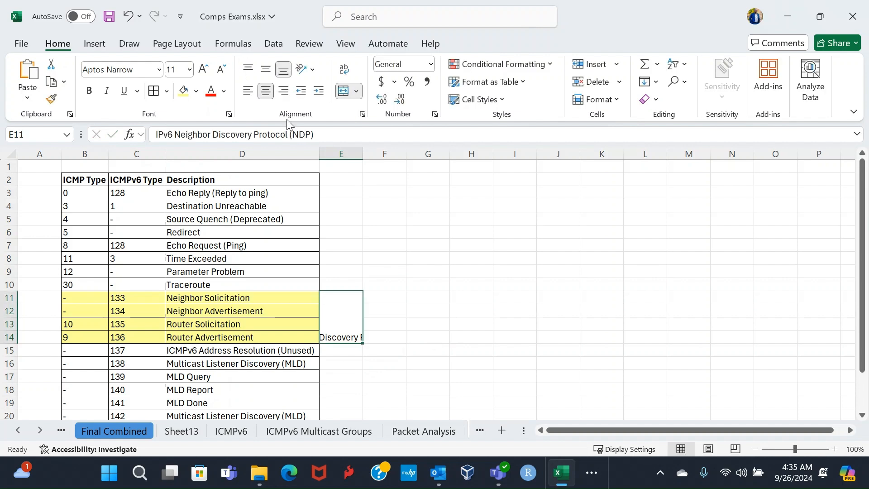
{"action": "left_click", "coordinate": [344, 72]}
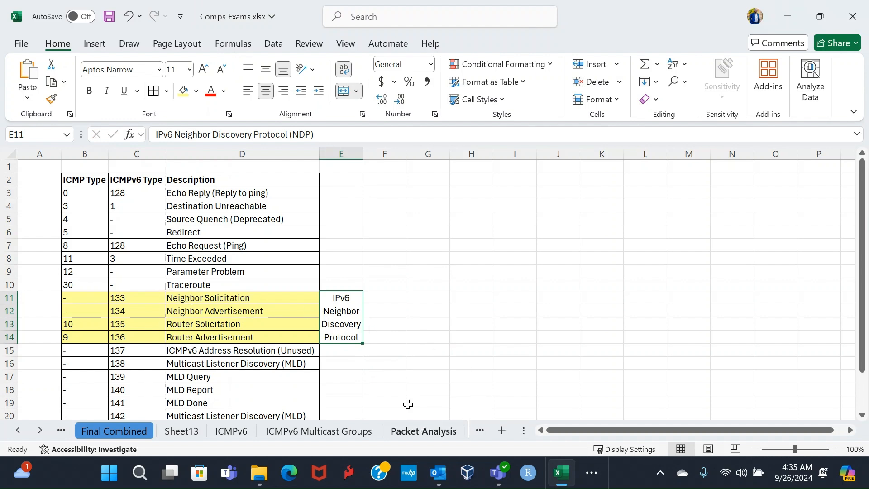
Step: On the ICMPv6 sheet, enter the flag note "A=1, O=1, M=1" in cell C9 below the table
{"action": "left_click", "coordinate": [243, 434]}
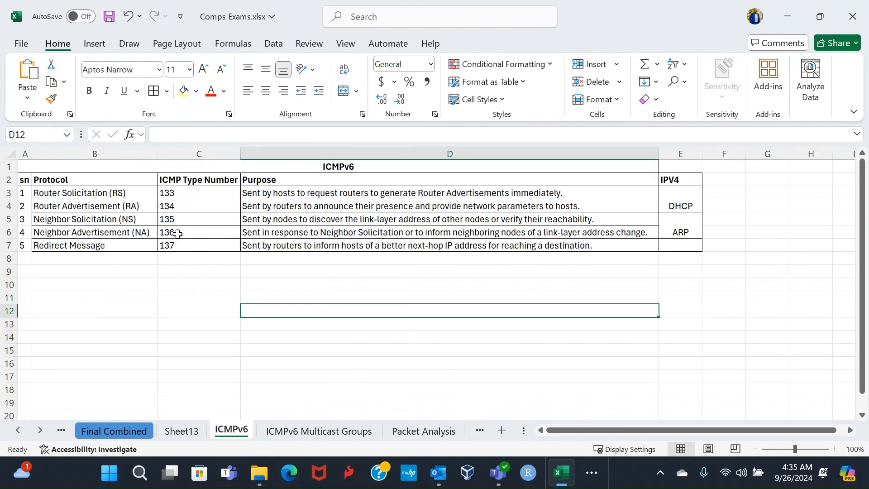
{"action": "left_click", "coordinate": [78, 195]}
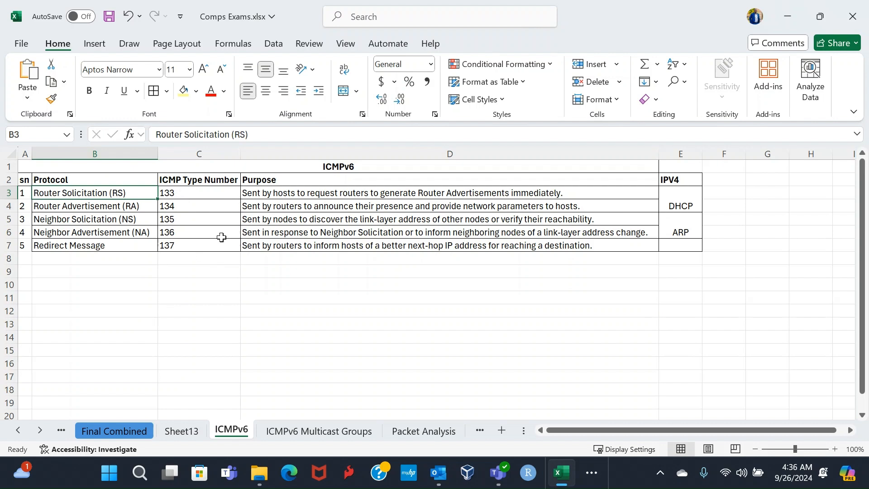
{"action": "left_click", "coordinate": [215, 277]}
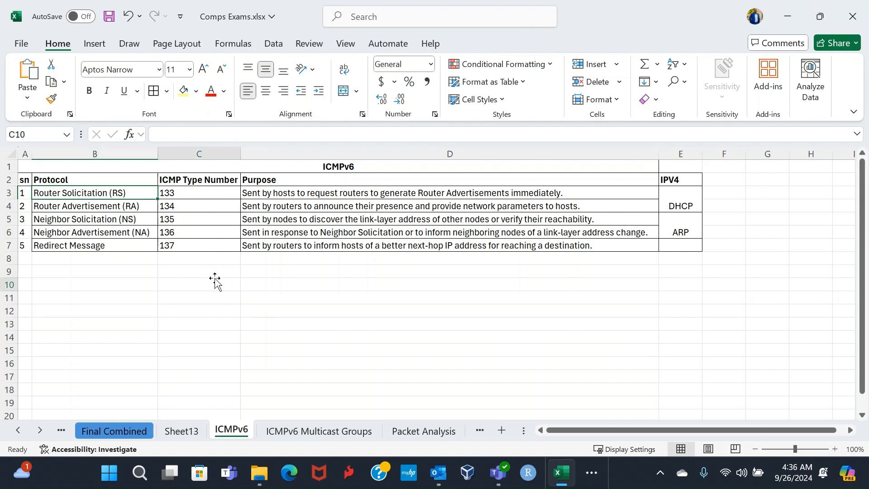
{"action": "left_click", "coordinate": [215, 270]}
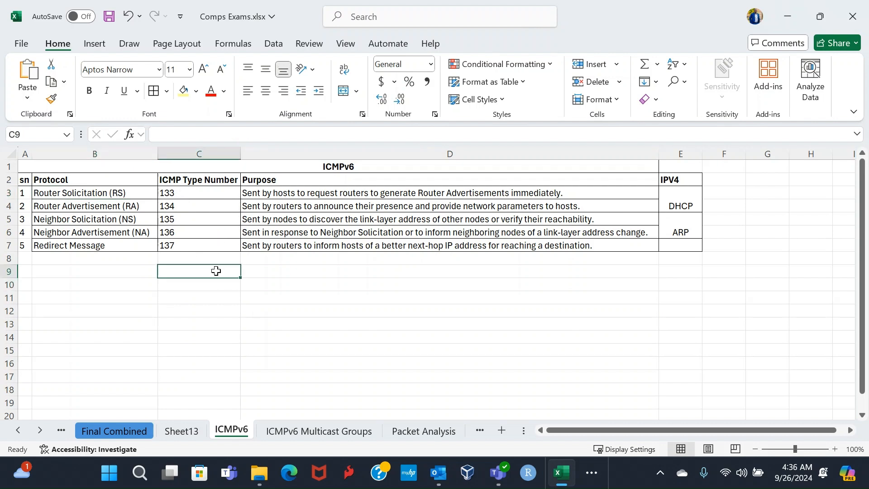
{"action": "type", "text": "A"}
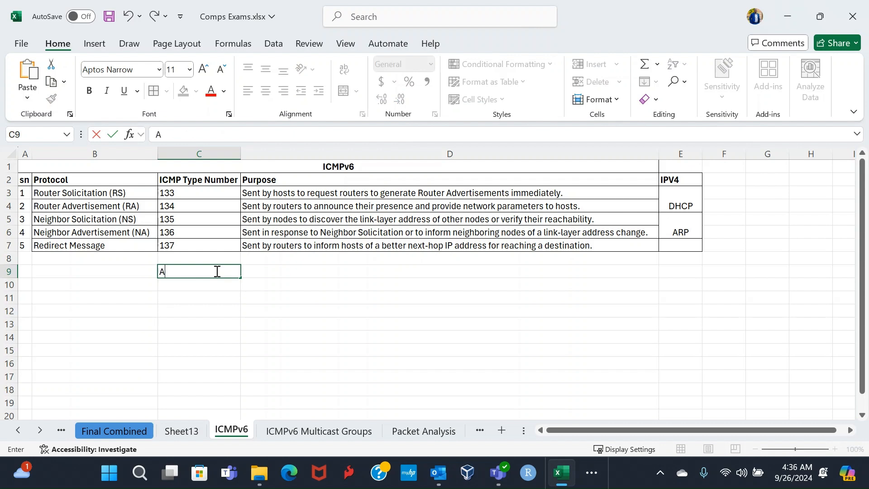
{"action": "type", "text": "=1"}
{"action": "type", "text": "O=1,"}
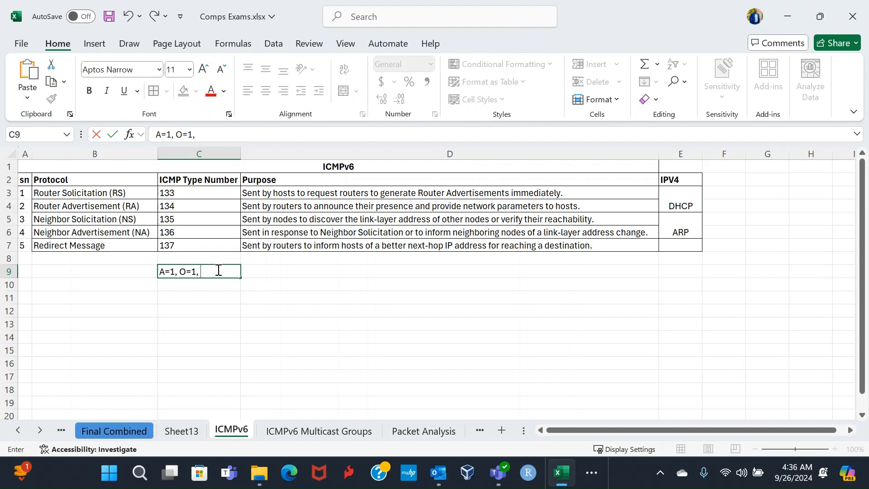
{"action": "type", "text": "M=1"}
{"action": "left_click", "coordinate": [216, 287]}
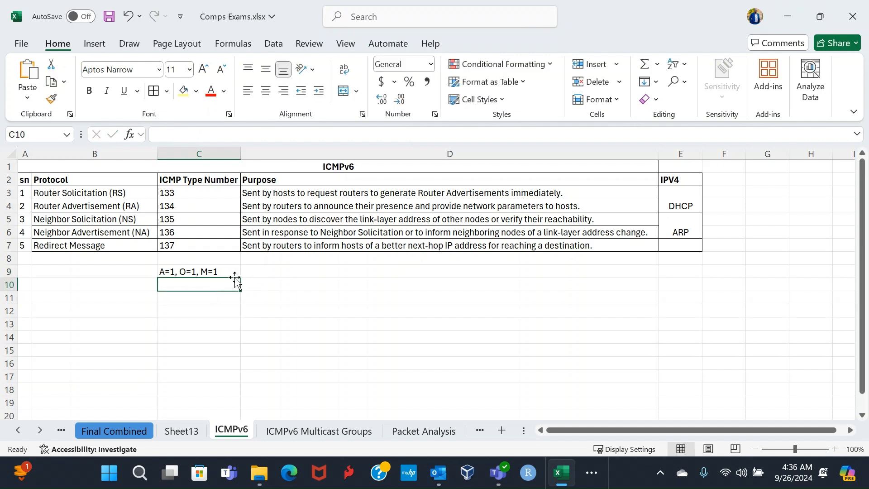
Step: Examine the flag note and the solicitation and advertisement rows of the ICMPv6 table, including type numbers, purposes and the IPv4 equivalents
{"action": "left_click", "coordinate": [219, 272]}
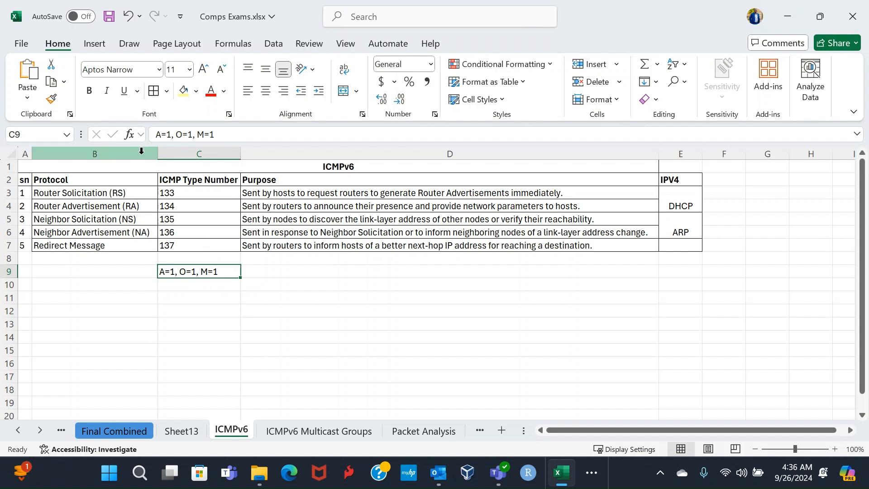
{"action": "left_click", "coordinate": [100, 193]}
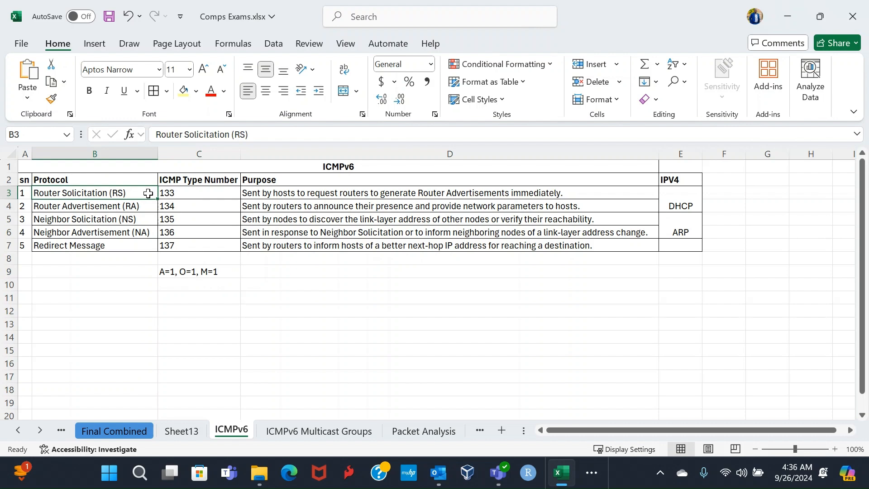
{"action": "left_click", "coordinate": [189, 178]}
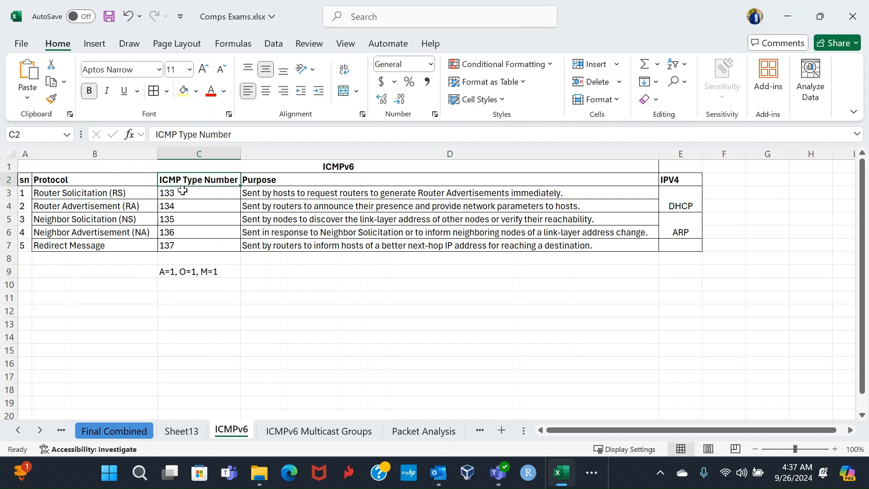
{"action": "left_click", "coordinate": [182, 190]}
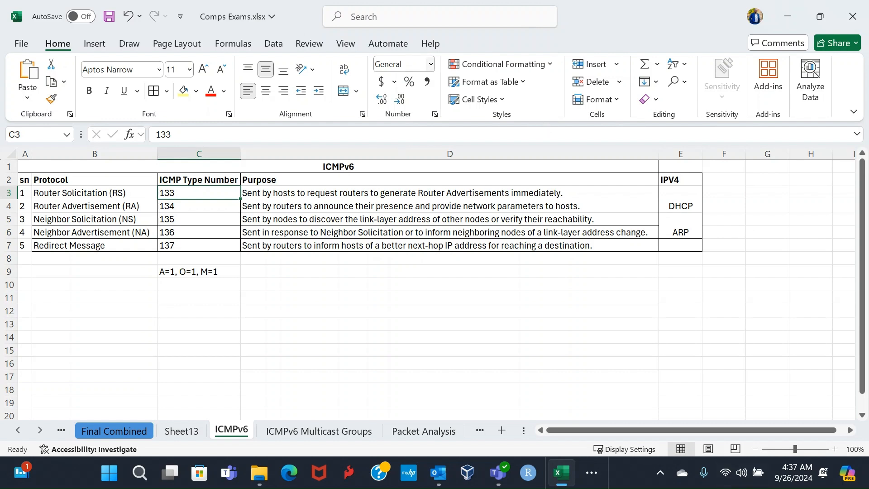
{"action": "left_click", "coordinate": [408, 192]}
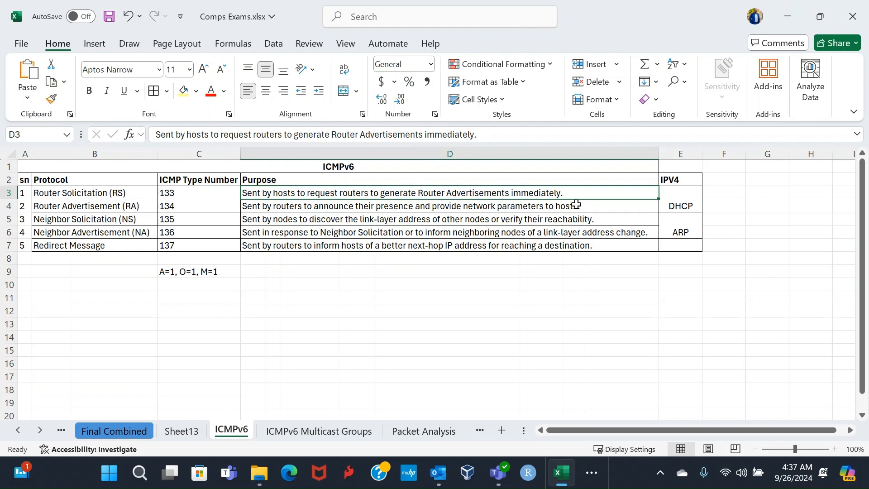
{"action": "left_click", "coordinate": [675, 196]}
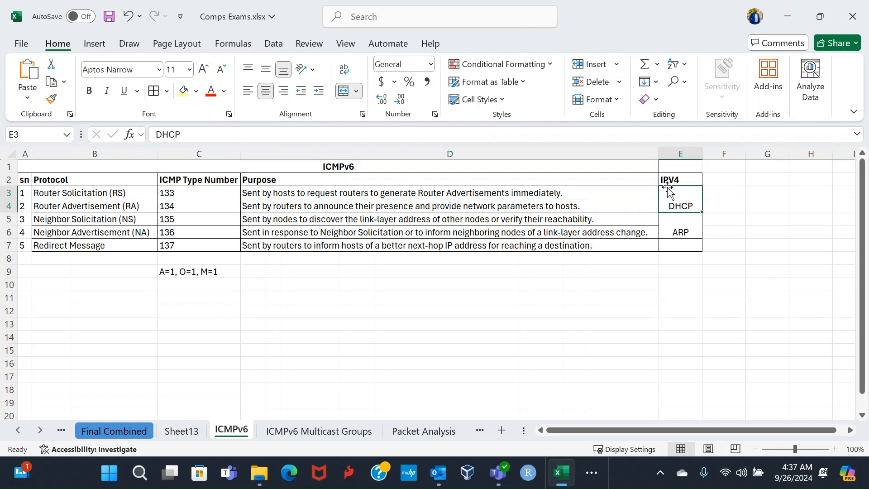
{"action": "left_click", "coordinate": [64, 204]}
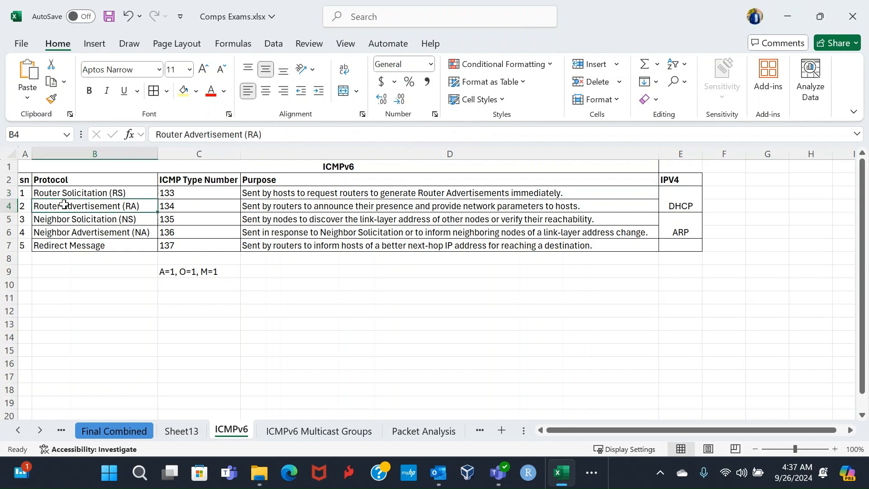
{"action": "left_click", "coordinate": [179, 206]}
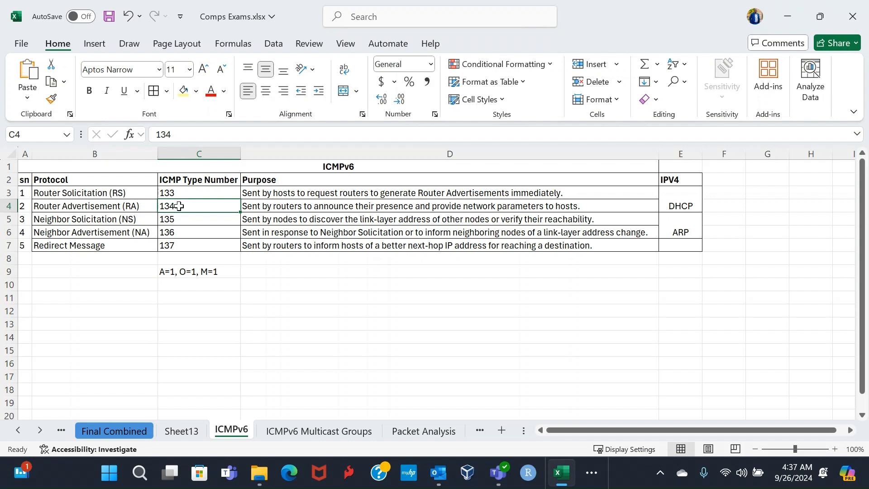
{"action": "left_click", "coordinate": [346, 206]}
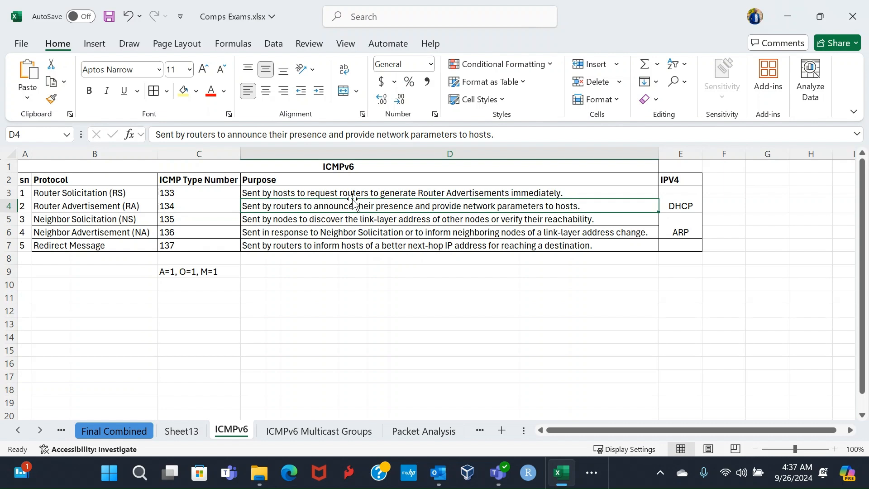
{"action": "left_click", "coordinate": [102, 223]}
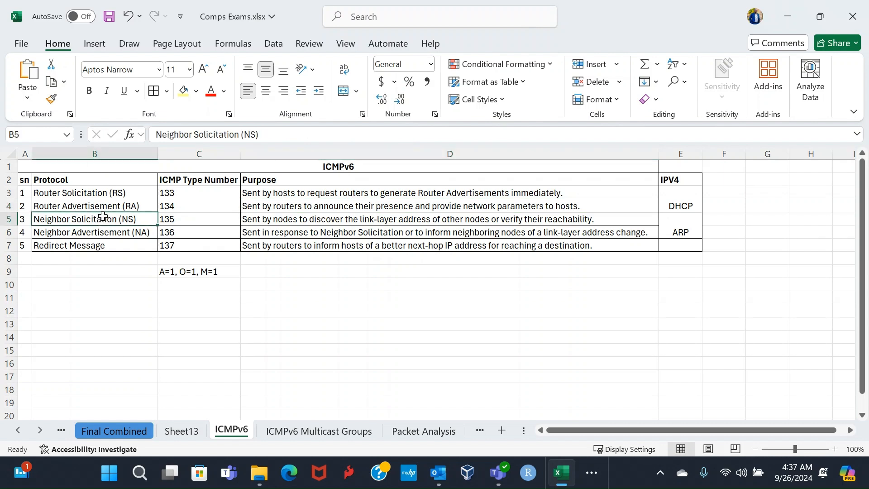
{"action": "left_click", "coordinate": [717, 219]}
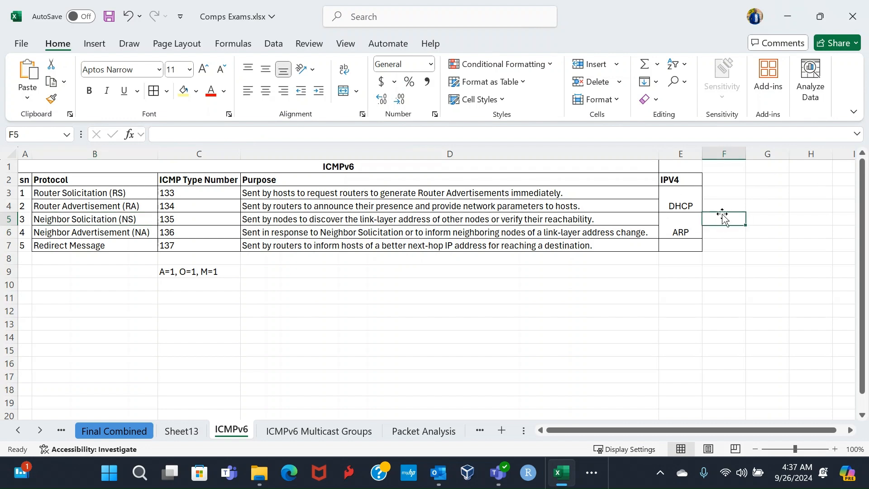
Step: Enter the note "DAD" in cell F5 beside the Neighbor Solicitation row and check the neighbor message rows
{"action": "type", "text": "d"}
{"action": "key", "text": "BackSpace"}
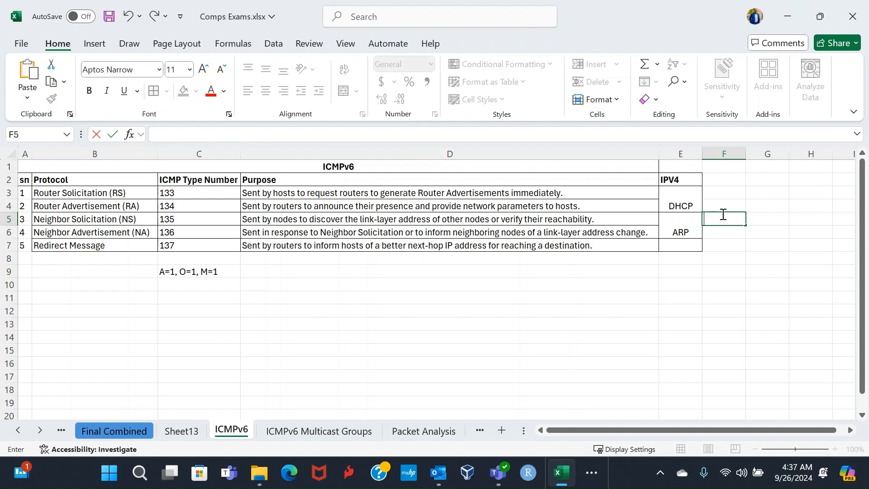
{"action": "type", "text": "DAD"}
{"action": "left_click", "coordinate": [98, 221]}
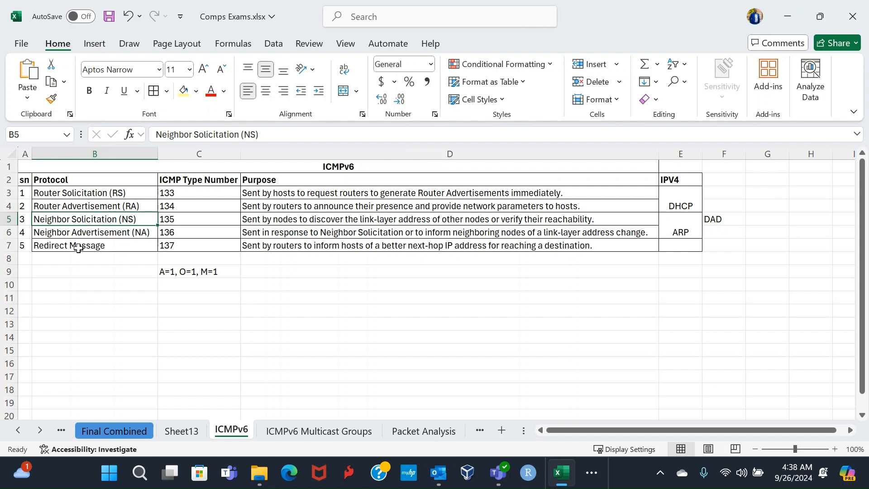
{"action": "left_click", "coordinate": [82, 233]}
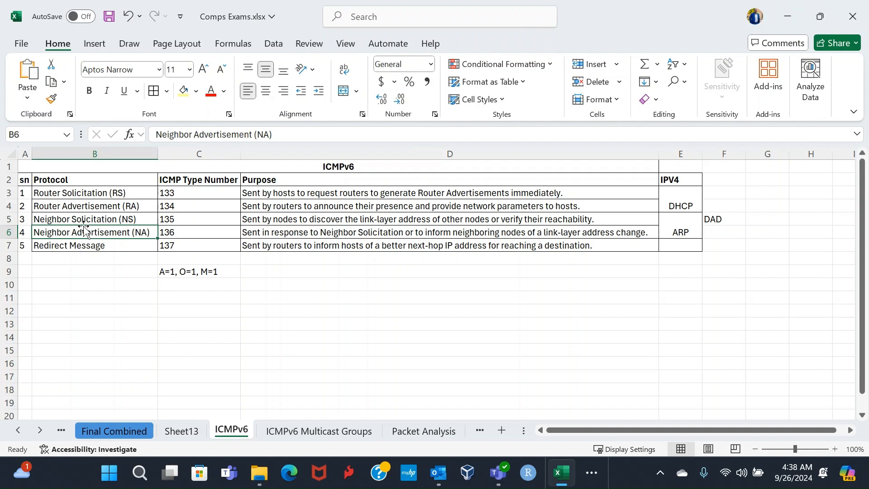
{"action": "left_click", "coordinate": [187, 221]}
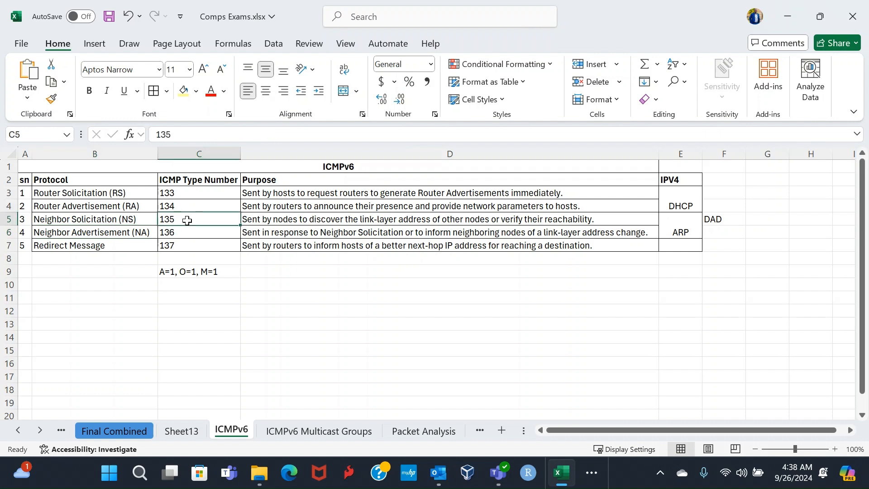
Step: Enter the note "MAC/ EUI-64 (LA)" in cell D9, beside the flag note below the table
{"action": "left_click", "coordinate": [286, 273]}
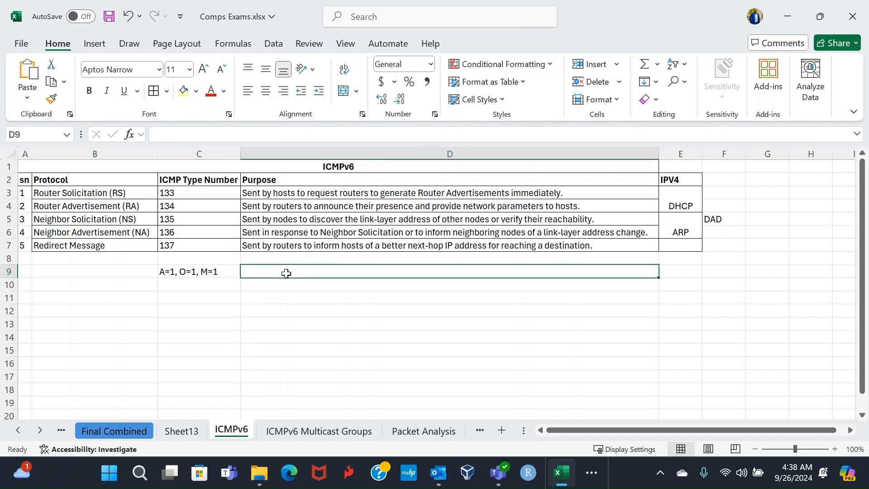
{"action": "type", "text": "MAC"}
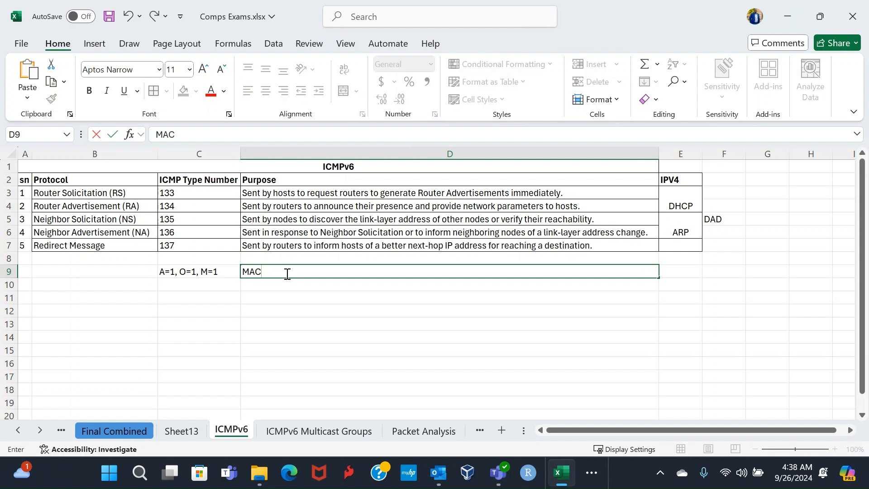
{"action": "type", "text": "/ EUI-64 (LA)"}
{"action": "key", "text": "Return"}
Step: Examine the Neighbor Solicitation and Neighbor Advertisement rows, including their type numbers, and the full list of five protocols in B3:B7
{"action": "left_click", "coordinate": [175, 218]}
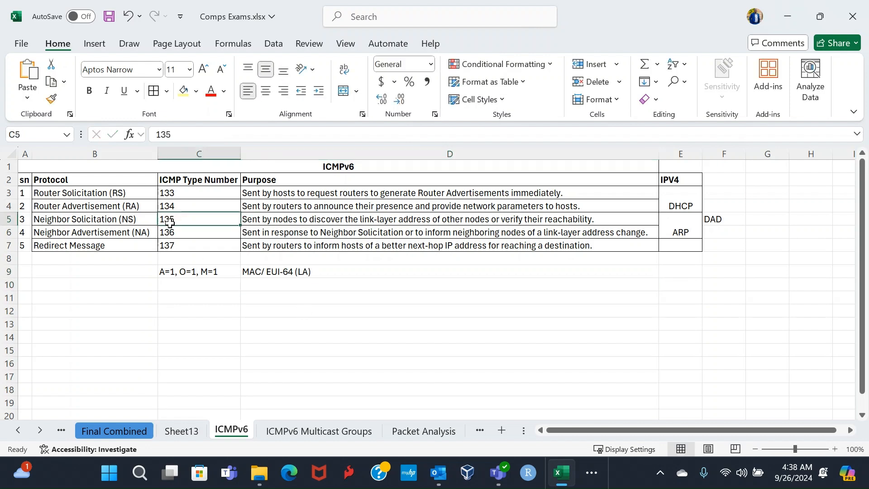
{"action": "left_click", "coordinate": [129, 220]}
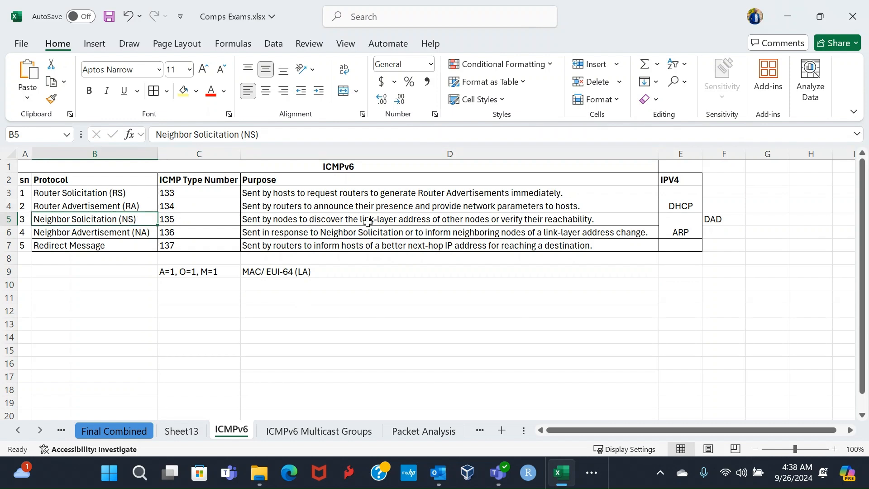
{"action": "left_click", "coordinate": [108, 231]}
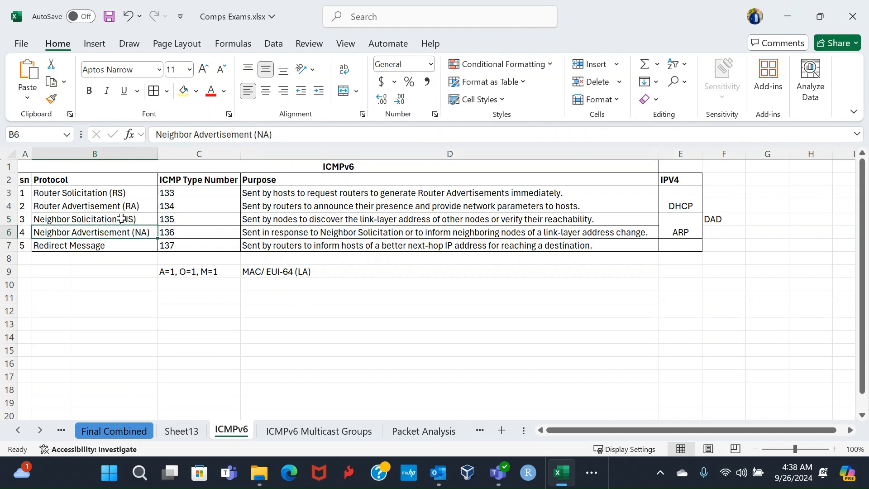
{"action": "left_click_drag", "start_coordinate": [121, 218], "coordinate": [186, 233]}
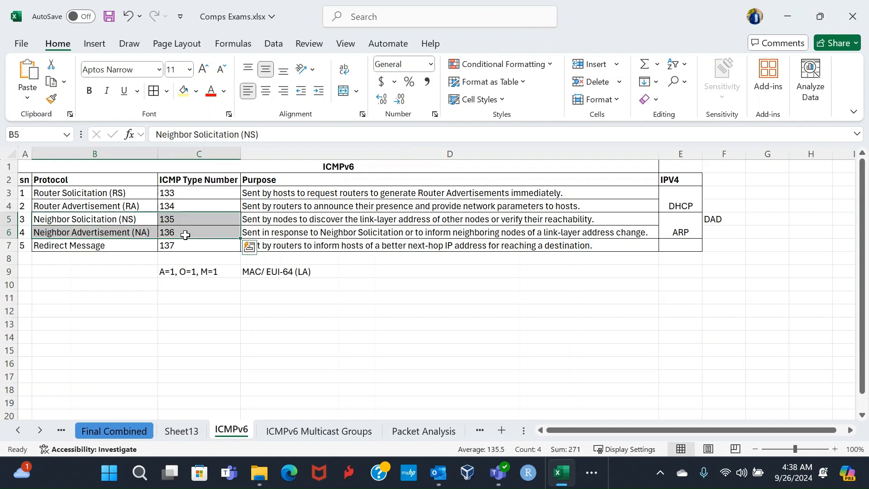
{"action": "left_click", "coordinate": [116, 219]}
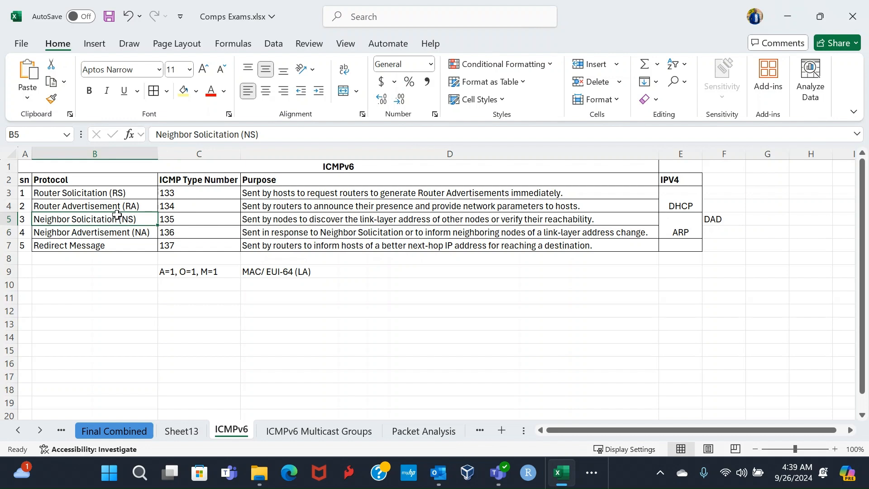
{"action": "left_click", "coordinate": [117, 232]}
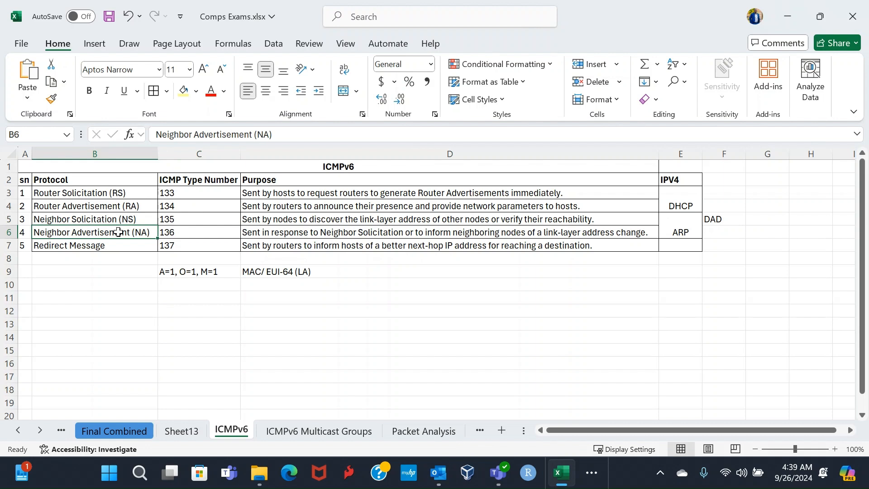
{"action": "left_click", "coordinate": [118, 219]}
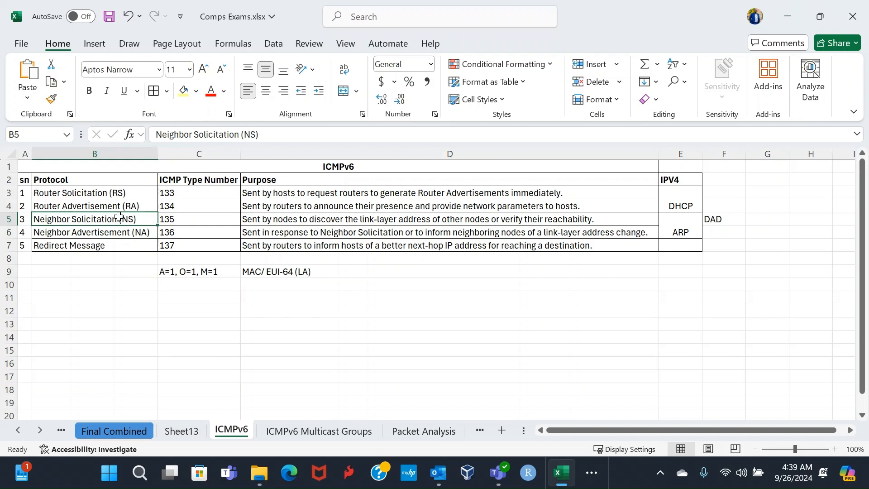
{"action": "left_click", "coordinate": [112, 235]}
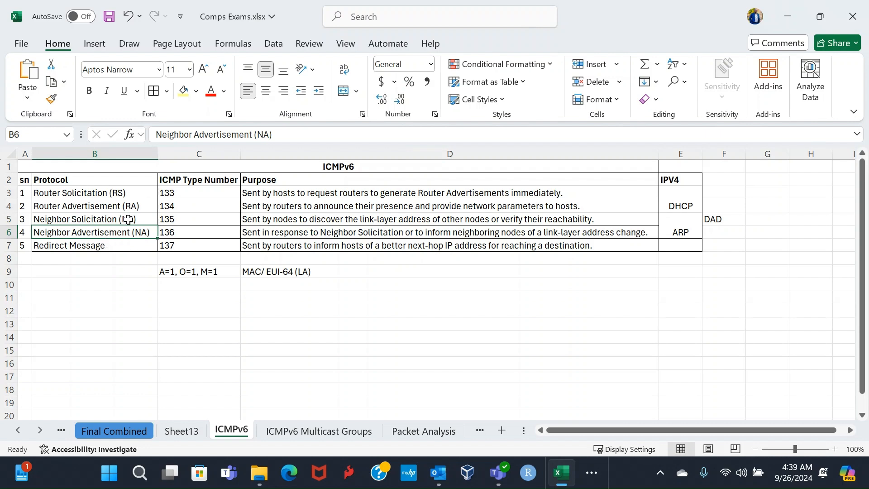
{"action": "left_click_drag", "start_coordinate": [130, 217], "coordinate": [131, 233]}
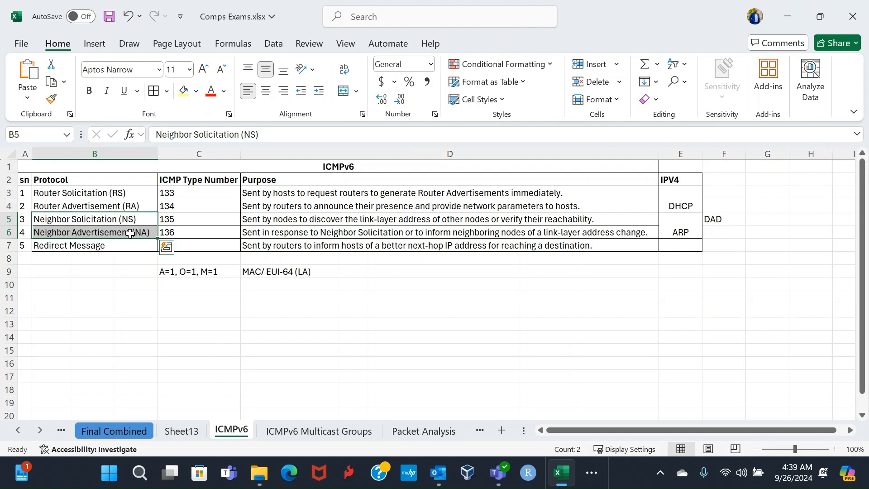
{"action": "left_click", "coordinate": [137, 221]}
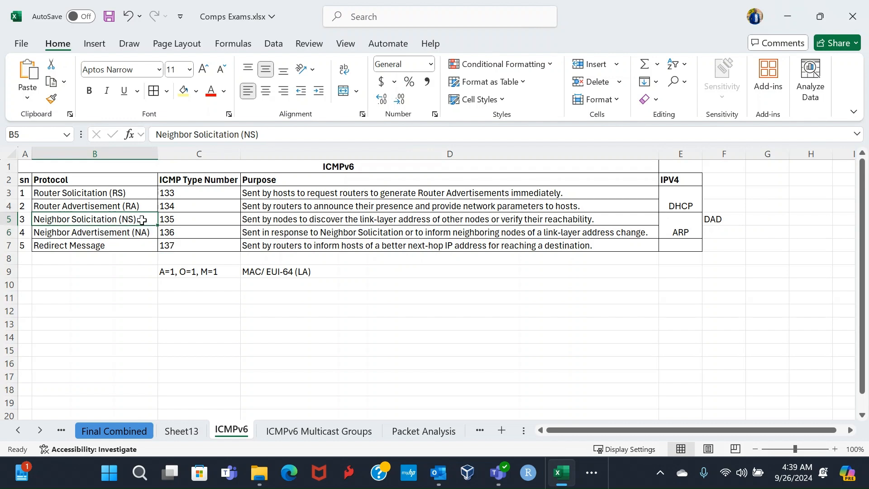
{"action": "left_click", "coordinate": [143, 235]}
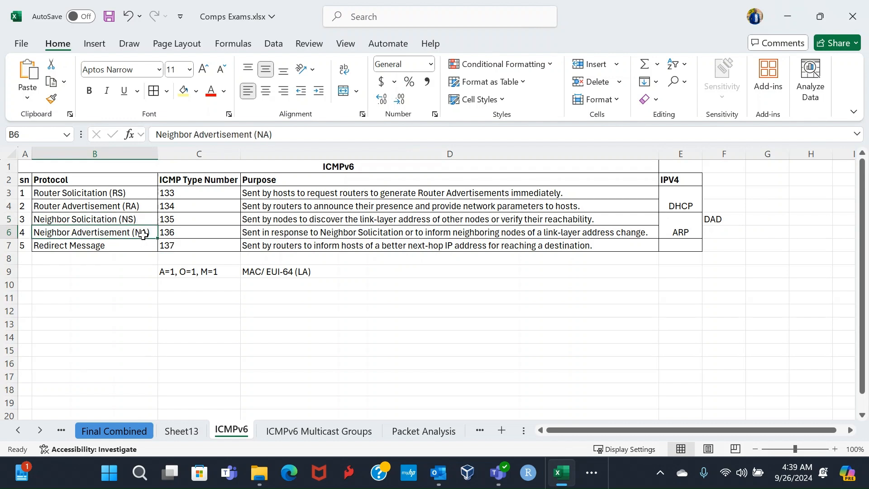
{"action": "left_click", "coordinate": [128, 261]}
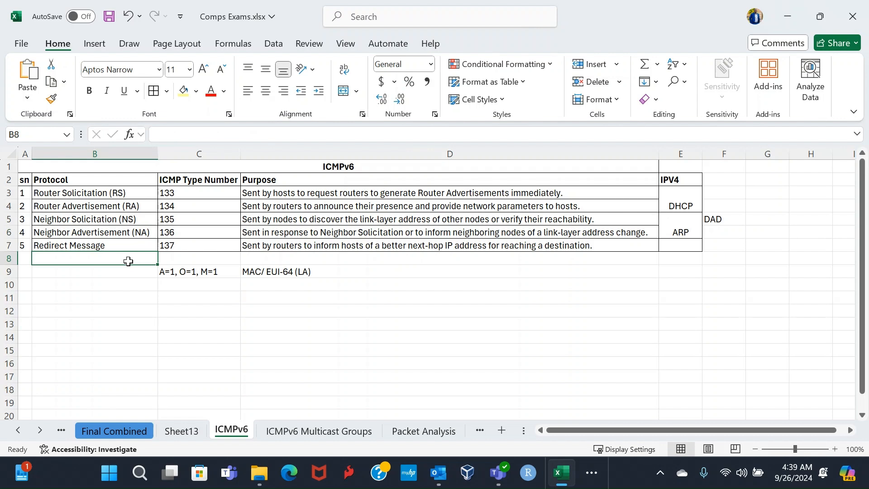
{"action": "left_click", "coordinate": [139, 192]}
{"action": "left_click_drag", "start_coordinate": [139, 192], "coordinate": [136, 247]}
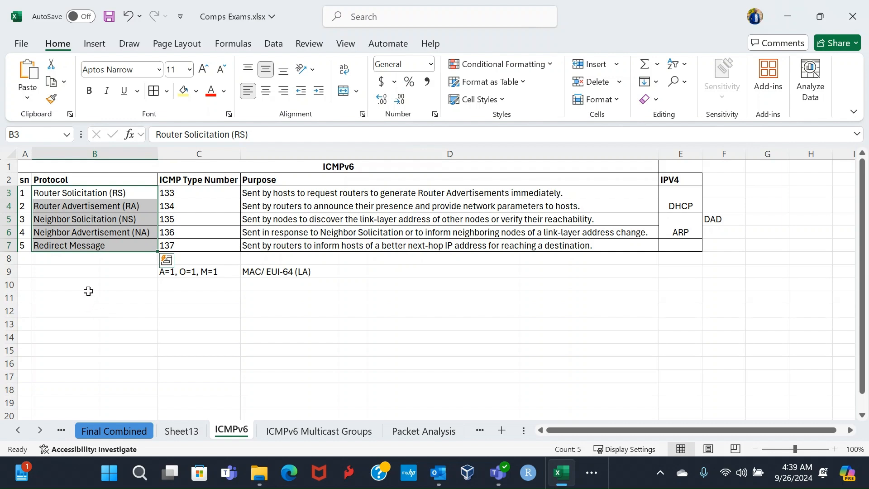
Step: Enter the note "Multicast Listerner Report Messages V2" in cell B10 below the protocol list
{"action": "left_click", "coordinate": [123, 286]}
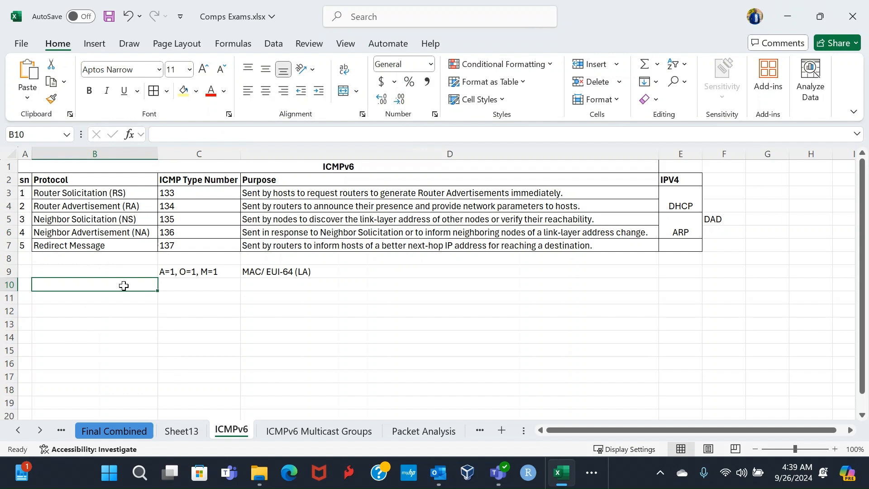
{"action": "type", "text": "m"}
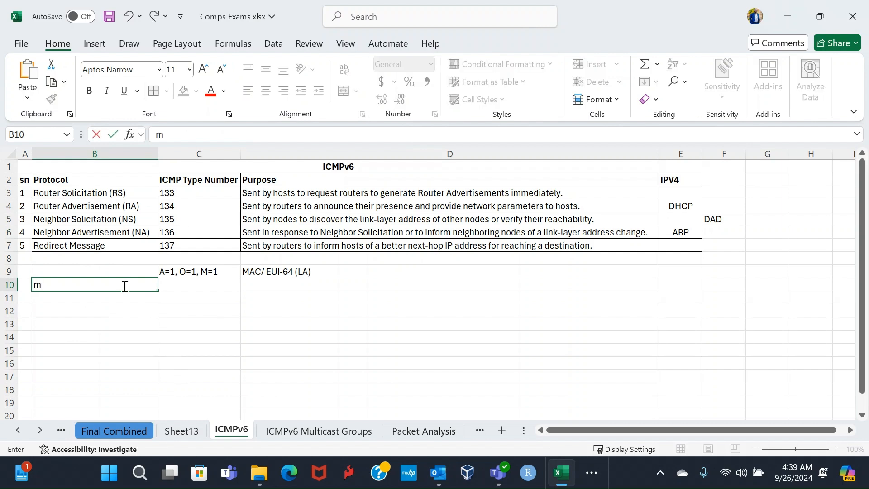
{"action": "key", "text": "BackSpace"}
{"action": "type", "text": "Multicast Listern"}
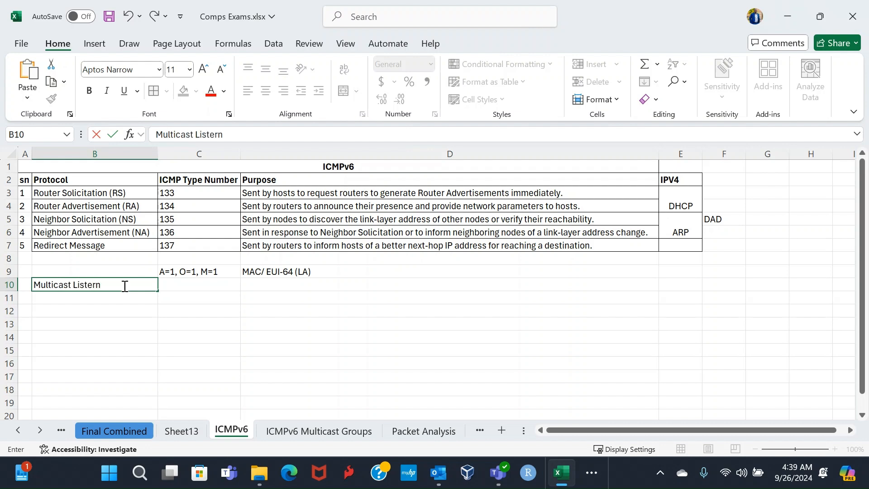
{"action": "key", "text": "BackSpace"}
{"action": "type", "text": "ner Report Messages"}
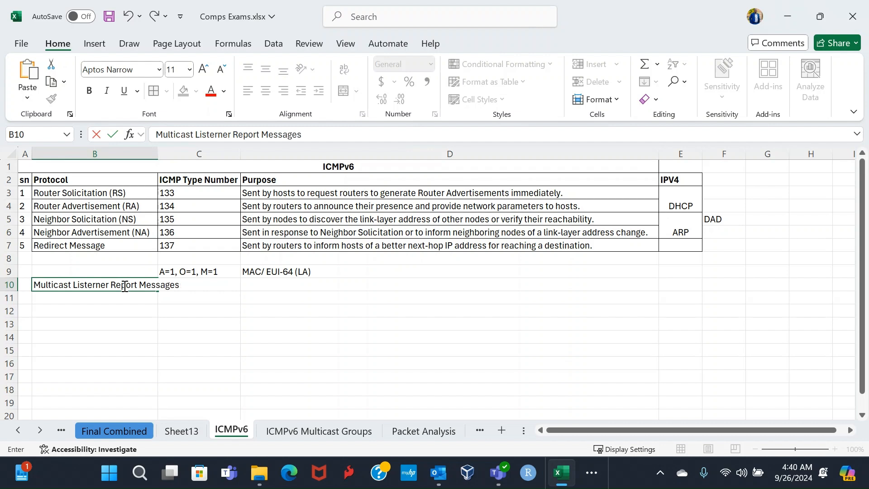
{"action": "type", "text": " V2"}
{"action": "left_click", "coordinate": [144, 297]}
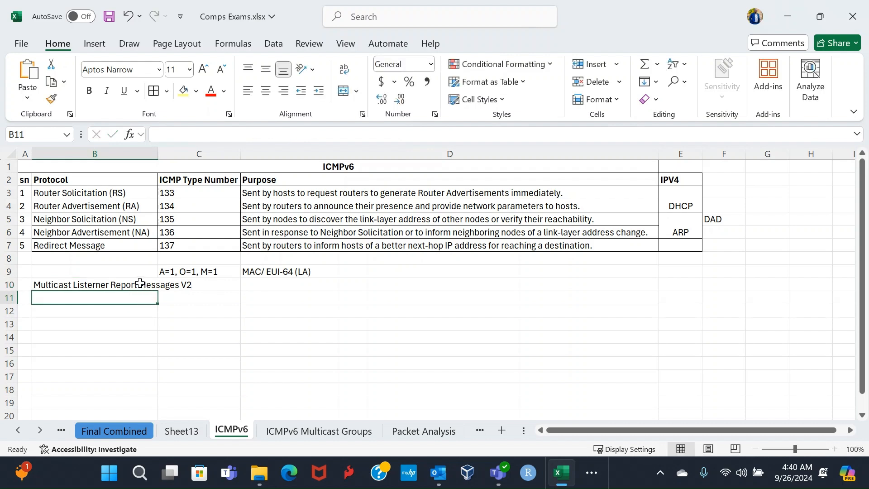
{"action": "left_click", "coordinate": [140, 284]}
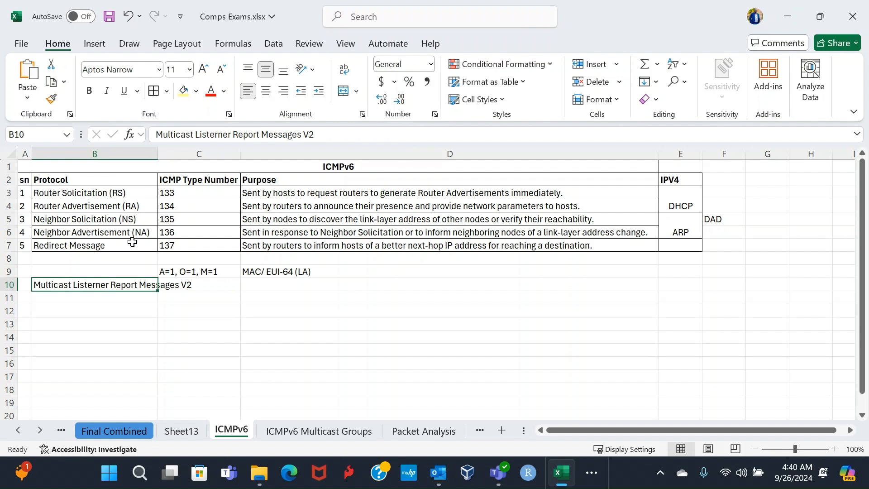
Step: Enter the headings "Client" in C13 and "Sender" in D13 and compare the two cells
{"action": "left_click", "coordinate": [169, 323]}
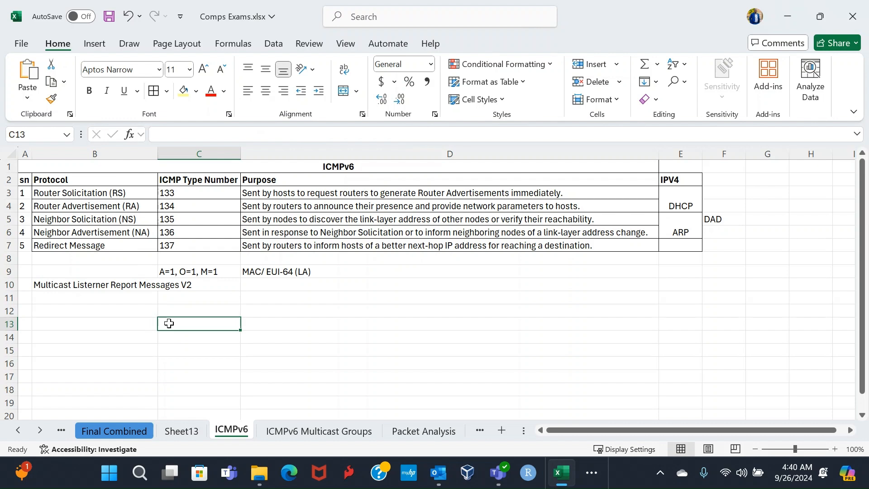
{"action": "type", "text": "C"}
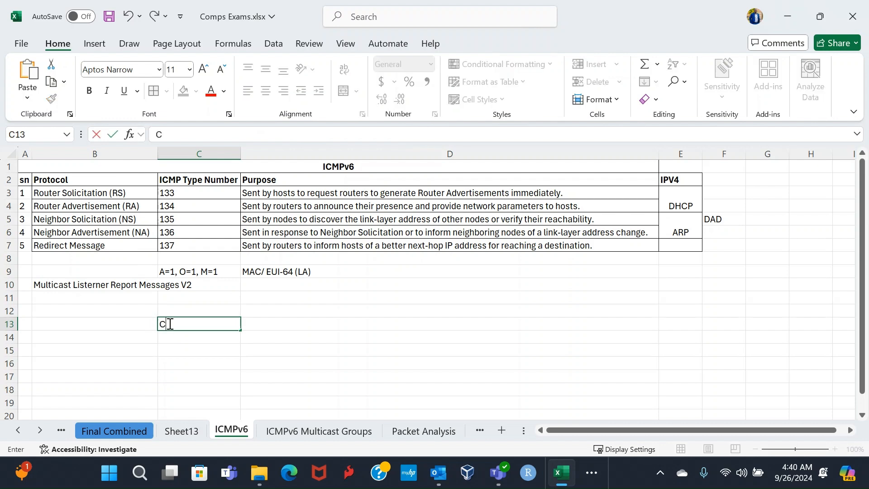
{"action": "type", "text": "lient"}
{"action": "key", "text": "Tab"}
{"action": "type", "text": "Sender"}
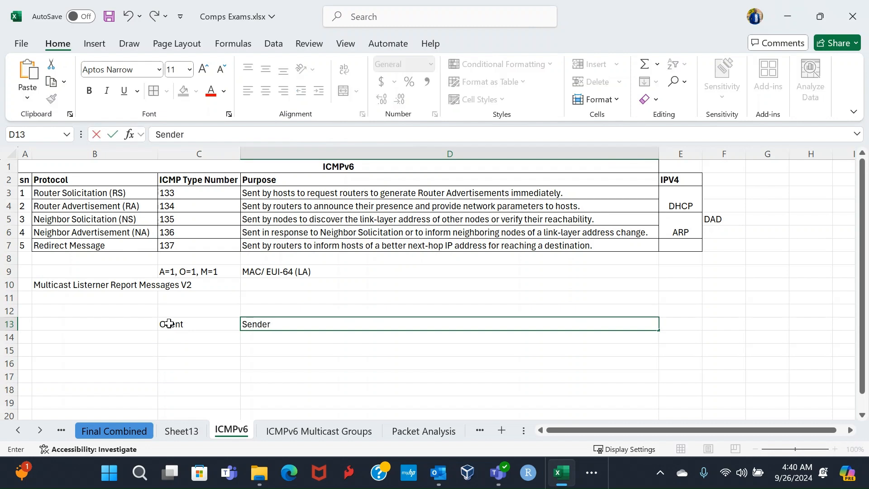
{"action": "left_click", "coordinate": [194, 324]}
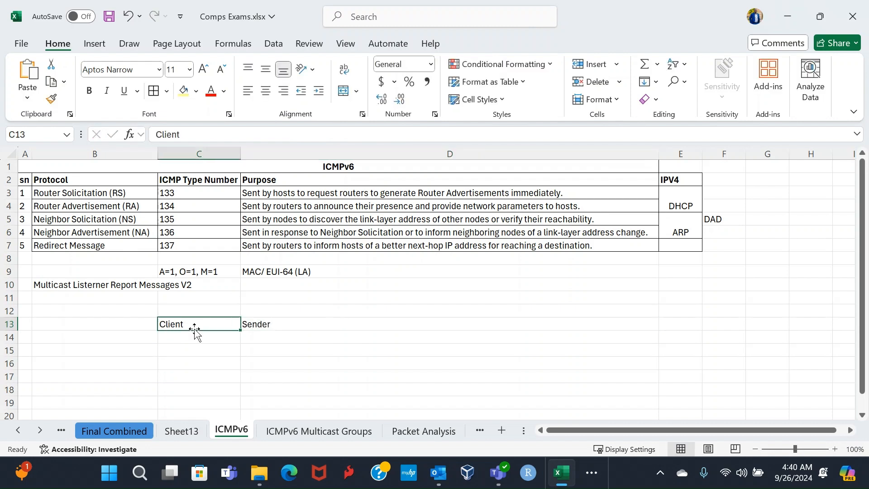
{"action": "left_click_drag", "start_coordinate": [200, 323], "coordinate": [302, 319]}
{"action": "left_click", "coordinate": [301, 324]}
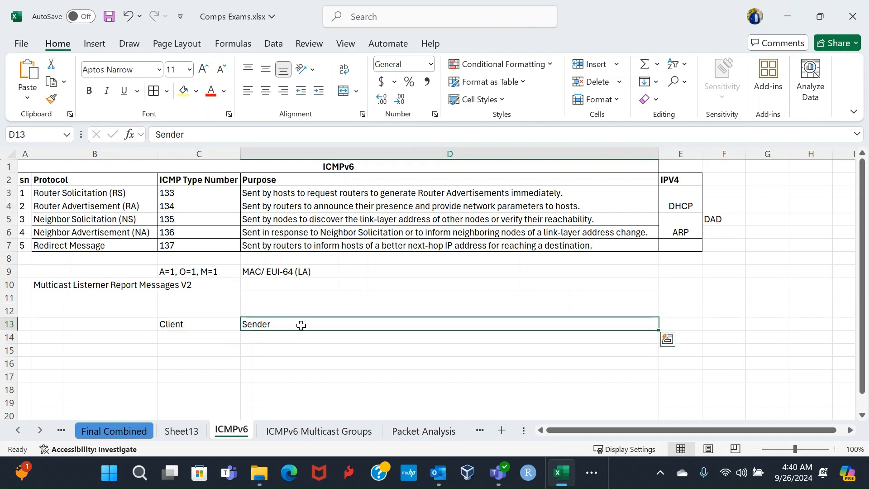
{"action": "left_click", "coordinate": [209, 324]}
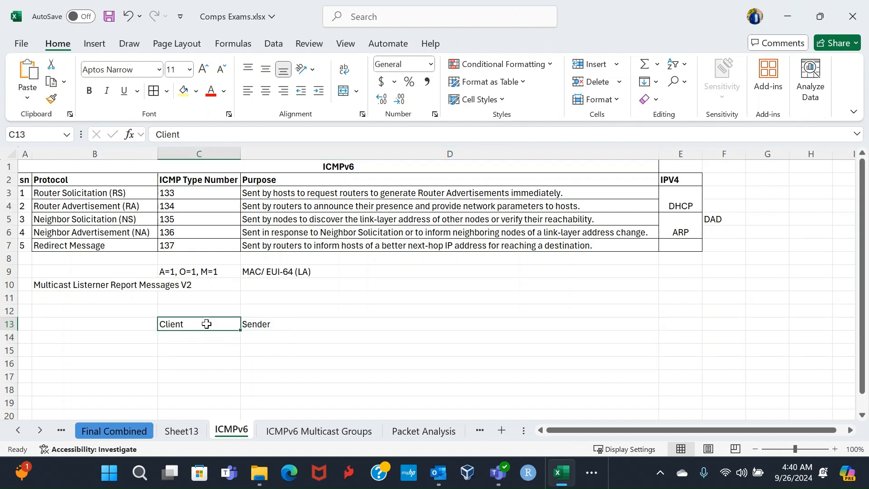
{"action": "left_click", "coordinate": [247, 324]}
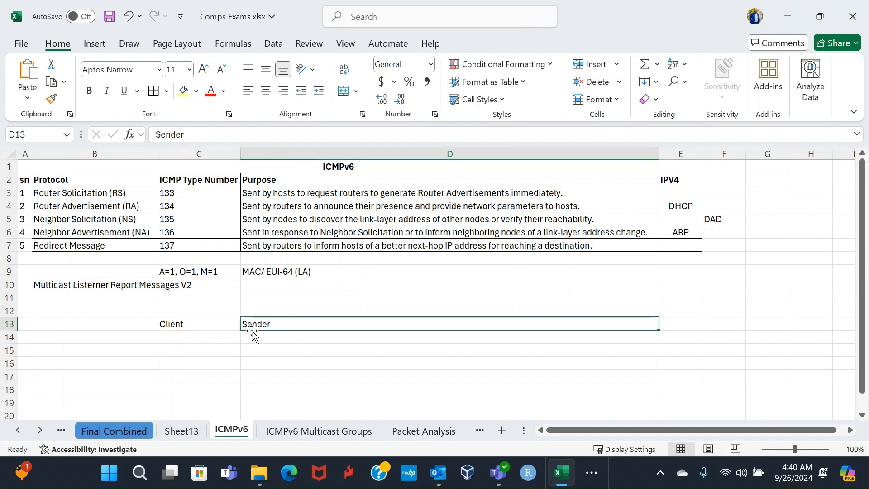
Step: Enter the multicast address "ff02:12" in cell C14 under the Client heading
{"action": "left_click", "coordinate": [199, 333]}
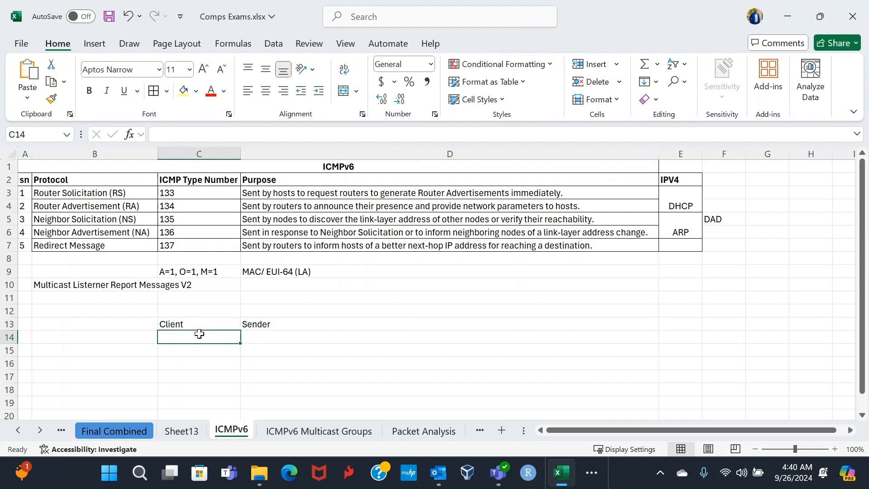
{"action": "type", "text": "ff"}
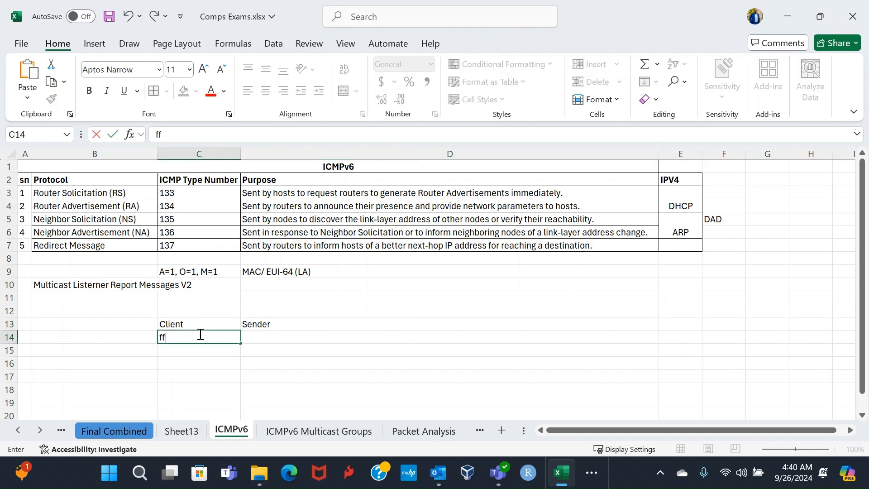
{"action": "type", "text": "02:12"}
{"action": "left_click", "coordinate": [186, 324]}
{"action": "left_click", "coordinate": [250, 326]}
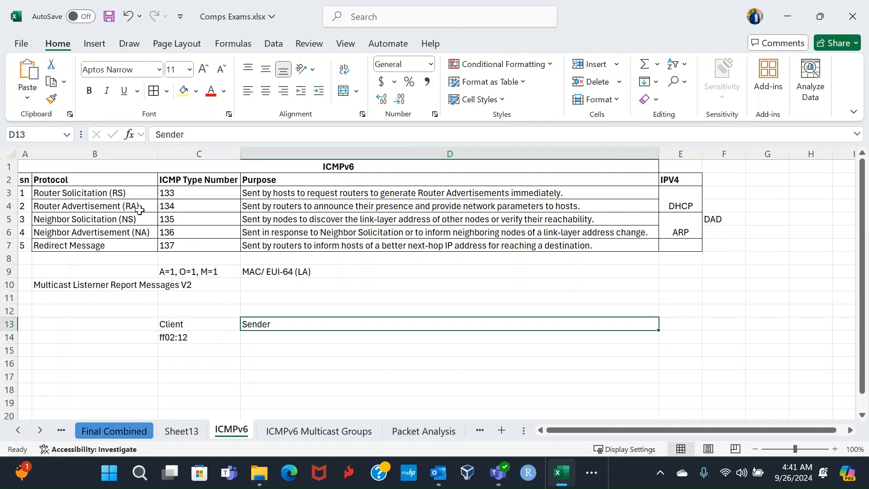
Step: Compare the Router Solicitation row with the Multicast Listener Report note in B10 and the Client address in C14
{"action": "left_click", "coordinate": [130, 192]}
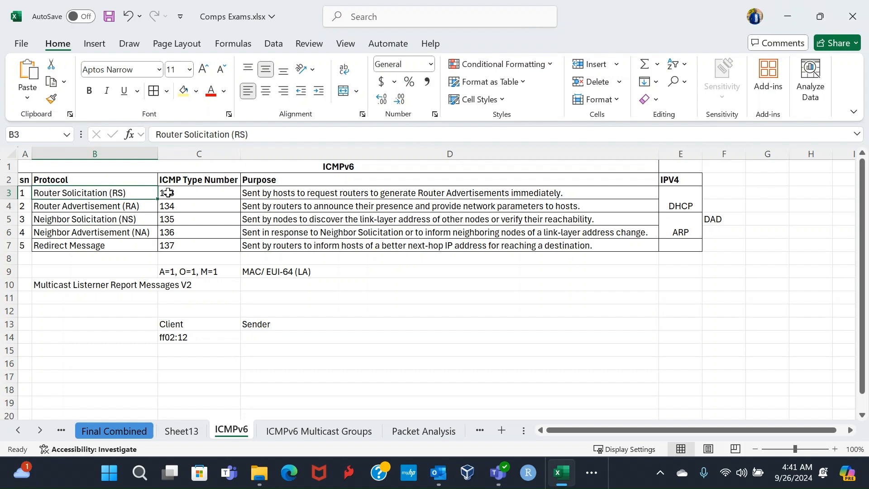
{"action": "left_click", "coordinate": [112, 285]}
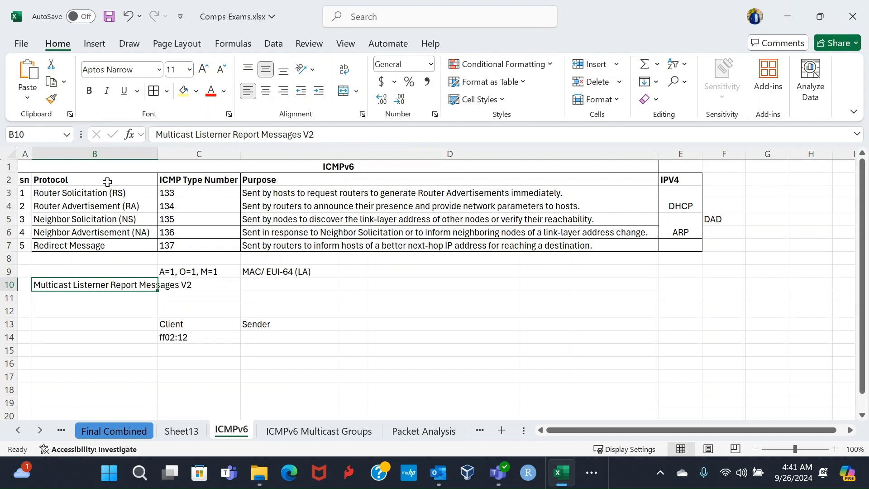
{"action": "left_click", "coordinate": [96, 193]}
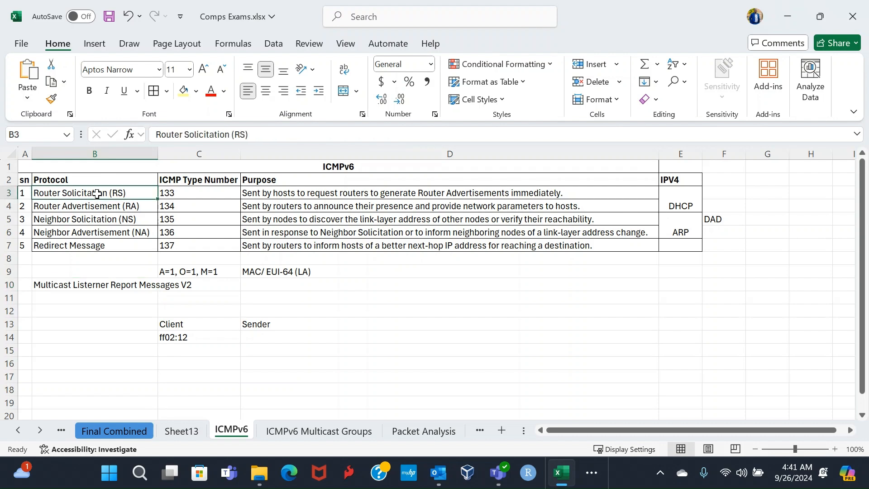
{"action": "left_click", "coordinate": [123, 285]}
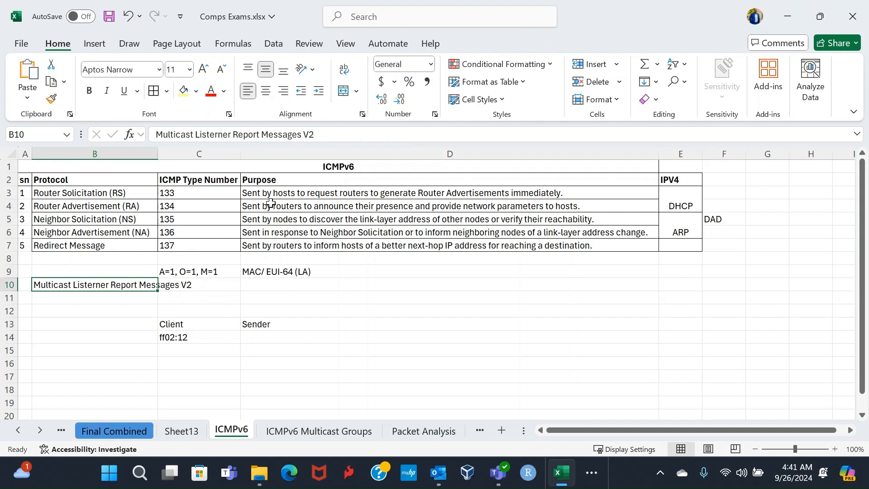
{"action": "left_click", "coordinate": [185, 326]}
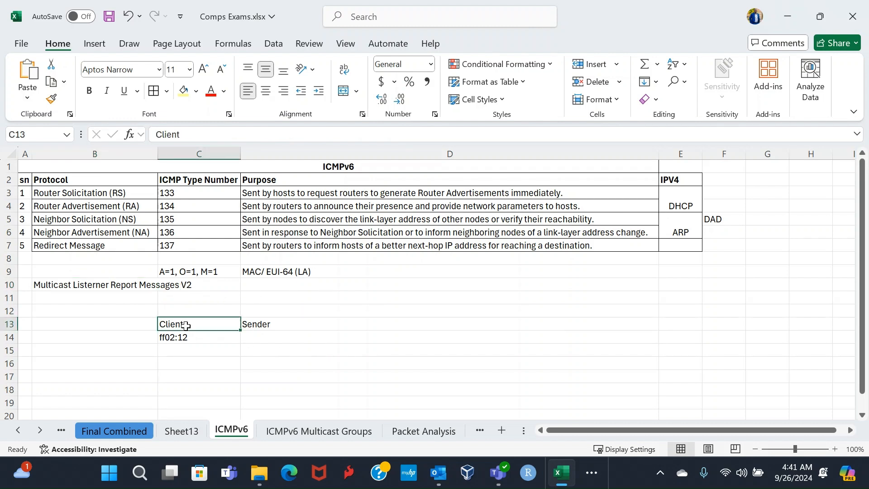
{"action": "left_click", "coordinate": [182, 337]}
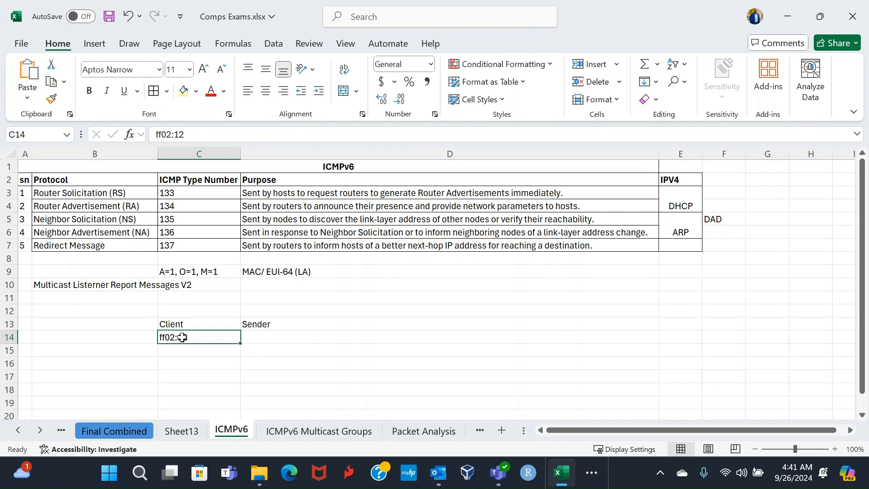
Step: On the ICMPv6 Multicast Groups sheet, examine the FF02::1 and FF02::2 addresses and their descriptions
{"action": "left_click", "coordinate": [317, 435]}
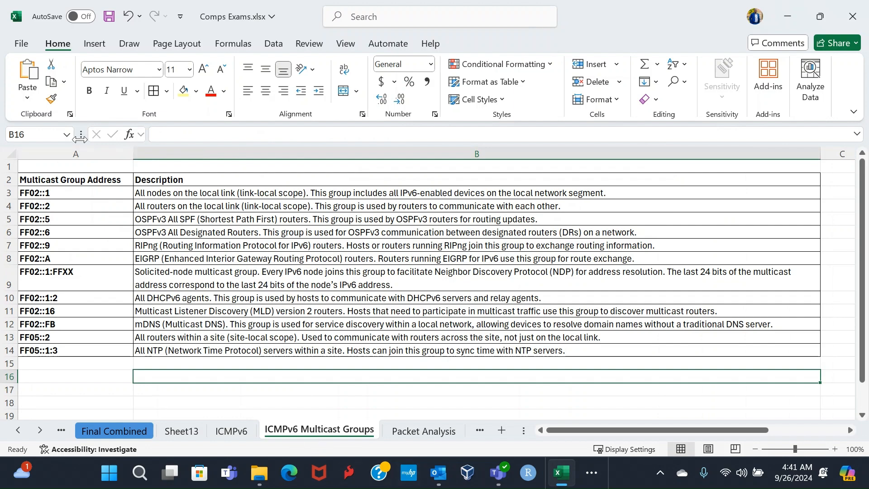
{"action": "left_click", "coordinate": [89, 192]}
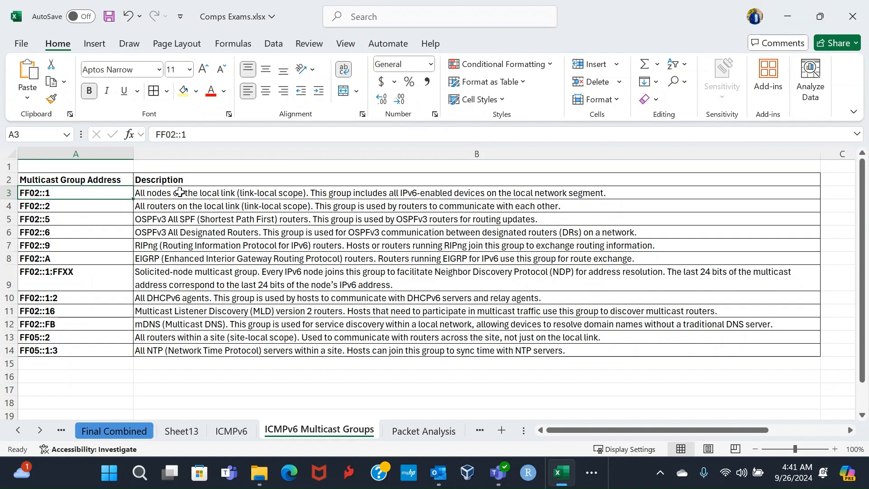
{"action": "left_click", "coordinate": [180, 192]}
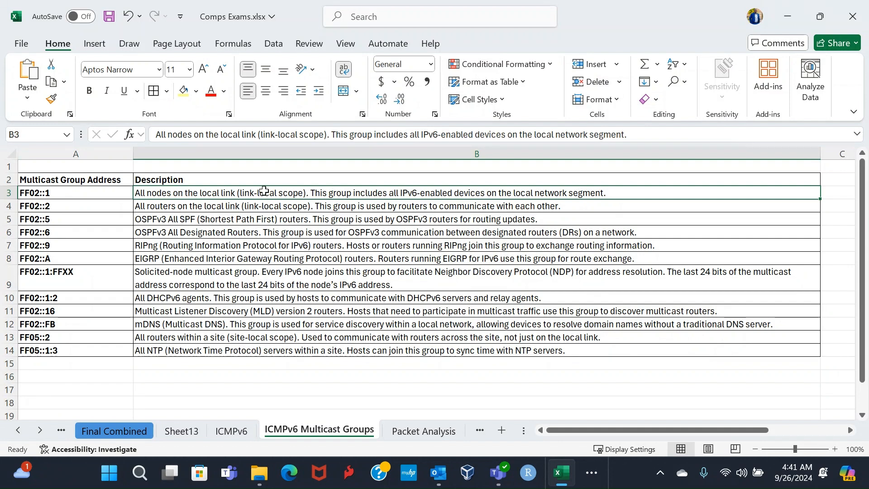
{"action": "left_click", "coordinate": [89, 193]}
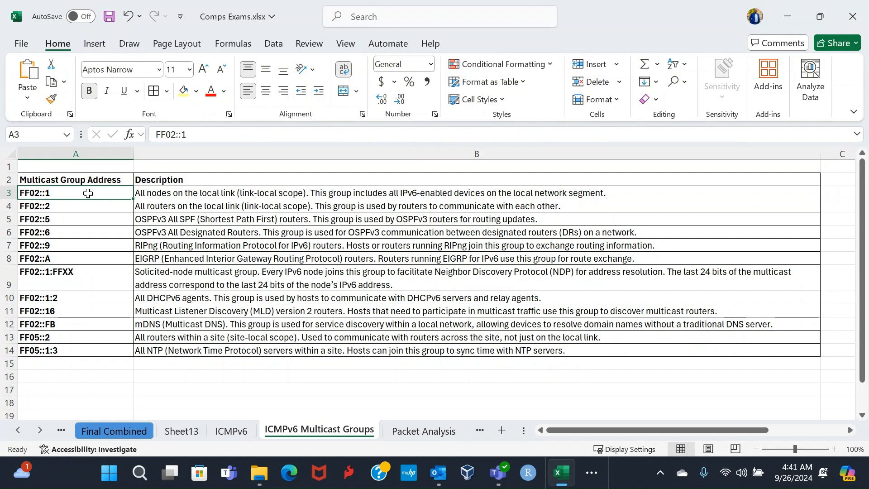
{"action": "left_click", "coordinate": [86, 206]}
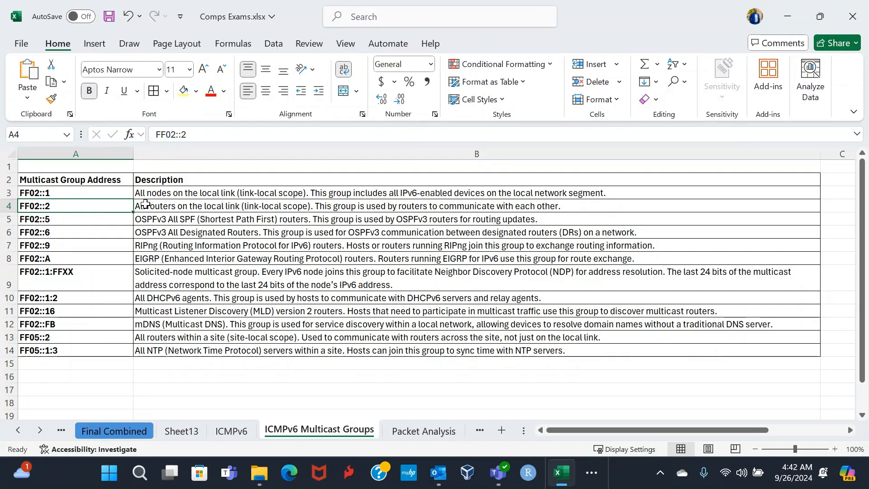
{"action": "left_click", "coordinate": [151, 206]}
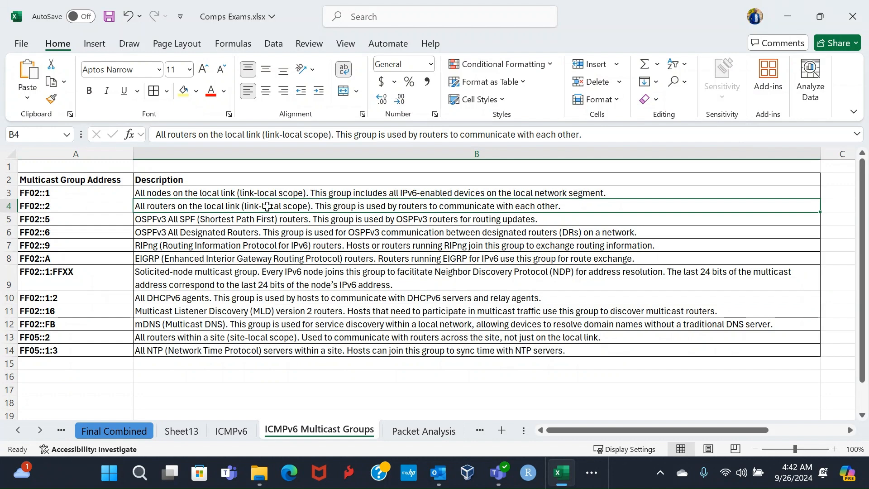
{"action": "left_click", "coordinate": [172, 192]}
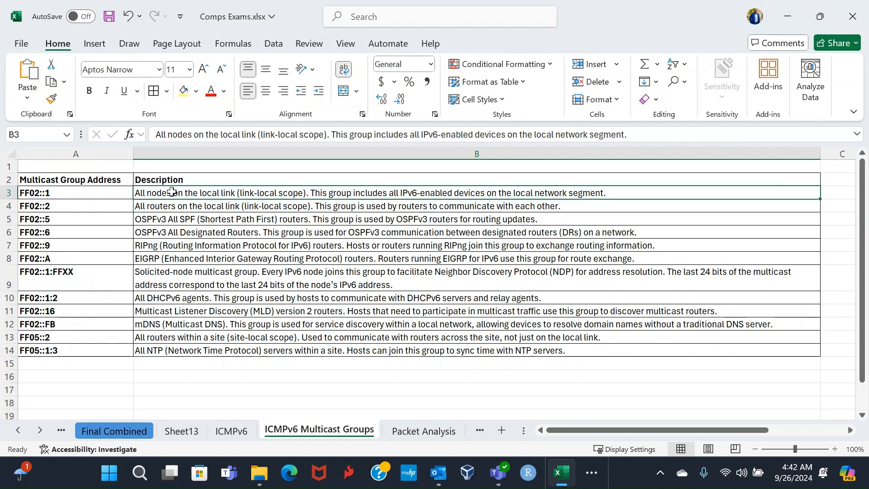
{"action": "left_click", "coordinate": [54, 192]}
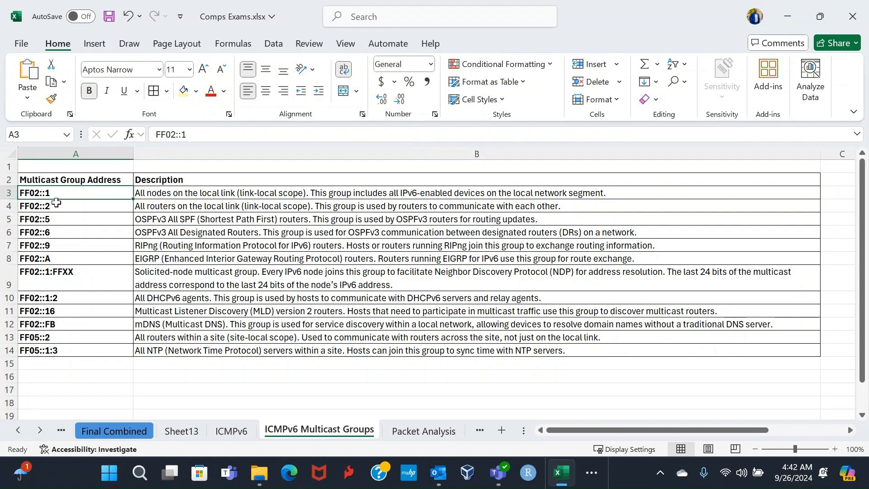
{"action": "left_click", "coordinate": [57, 205]}
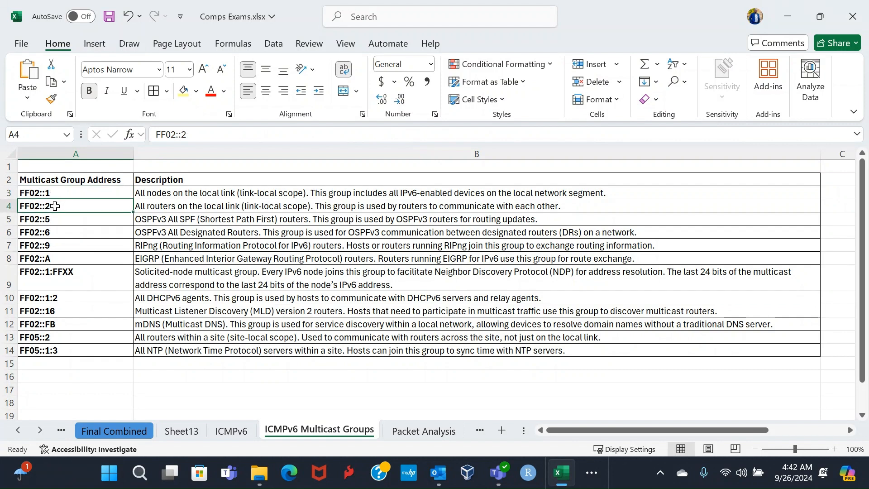
Step: Examine the multicast group rows from FF02::5 through FF02::1:FFXX, including the two OSPFv3 descriptions
{"action": "left_click", "coordinate": [64, 220]}
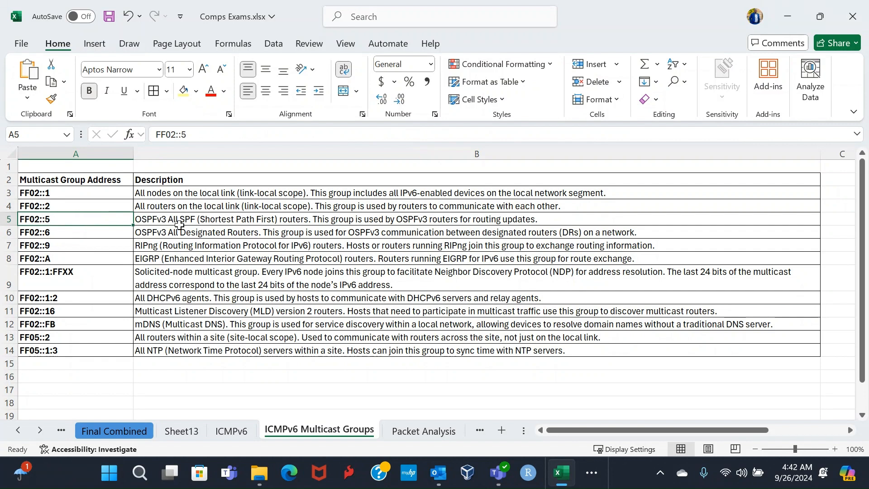
{"action": "left_click", "coordinate": [179, 222]}
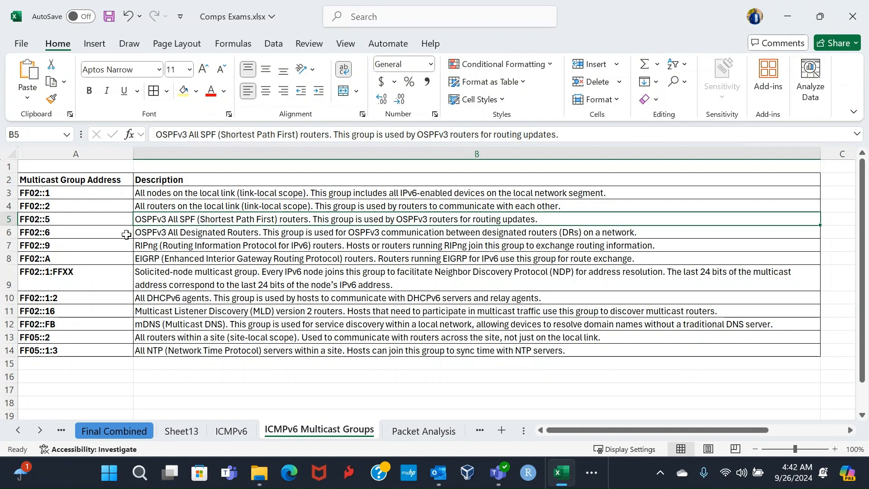
{"action": "left_click", "coordinate": [155, 232]}
{"action": "left_click", "coordinate": [88, 235]}
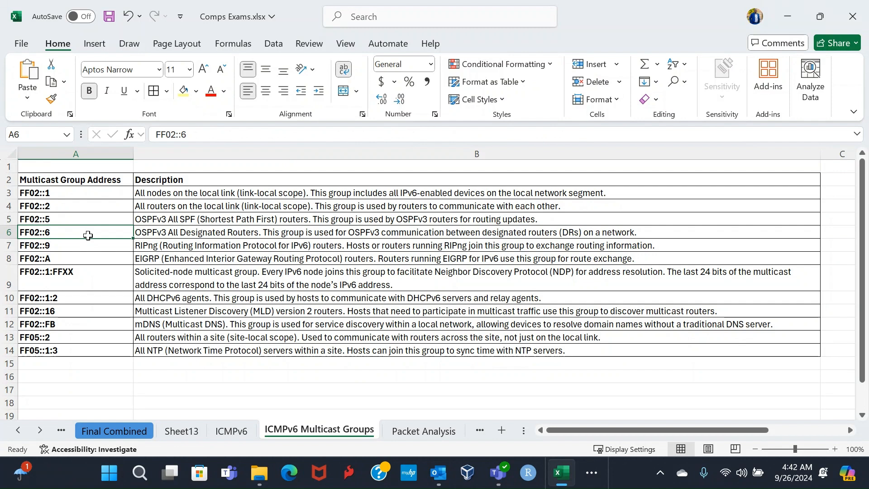
{"action": "left_click", "coordinate": [79, 246]}
{"action": "left_click", "coordinate": [79, 261]}
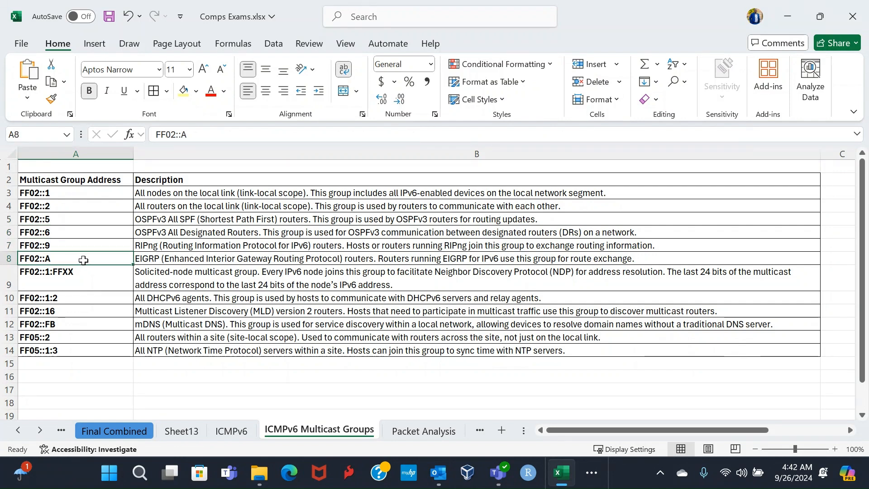
{"action": "left_click", "coordinate": [84, 271]}
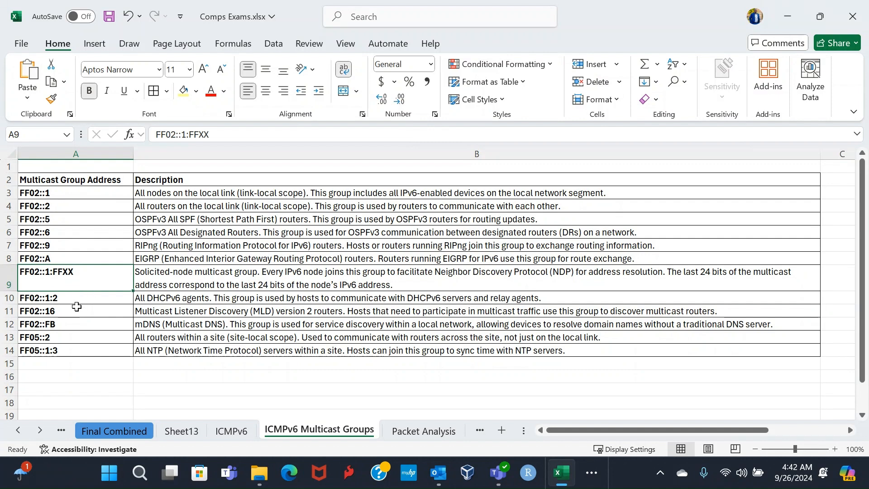
Step: Highlight the FF02::16 address in cell A11 with a yellow fill
{"action": "left_click", "coordinate": [77, 314]}
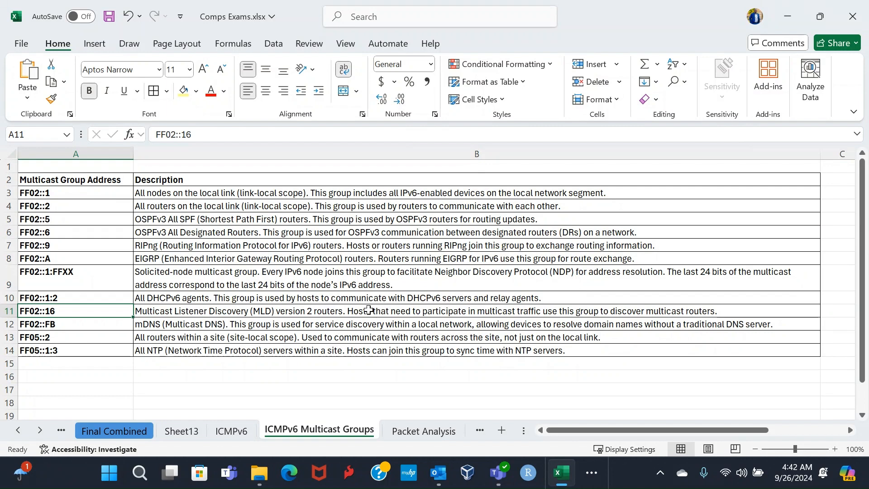
{"action": "left_click", "coordinate": [184, 90]}
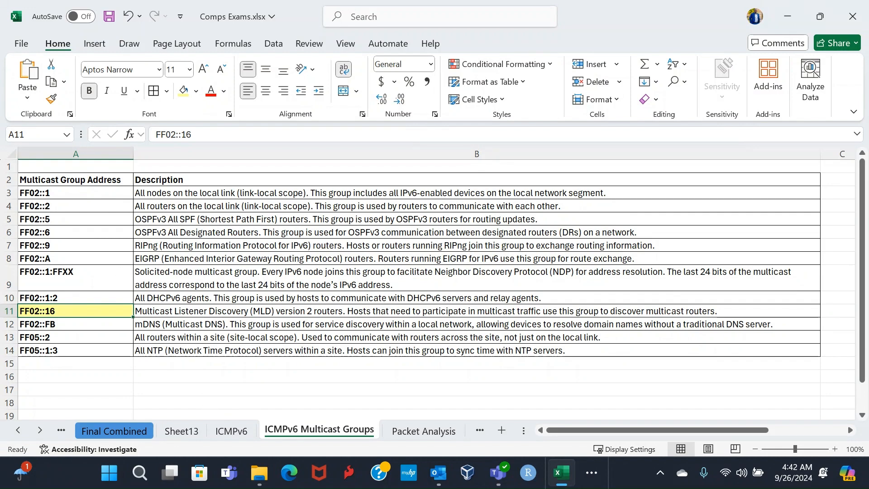
Step: Switch to the Remote Desktop session in full screen and minimize the VyOS-3 terminal covering the Wireshark capture
{"action": "left_click_drag", "start_coordinate": [868, 248], "coordinate": [410, 156]}
{"action": "double_click", "coordinate": [410, 156]}
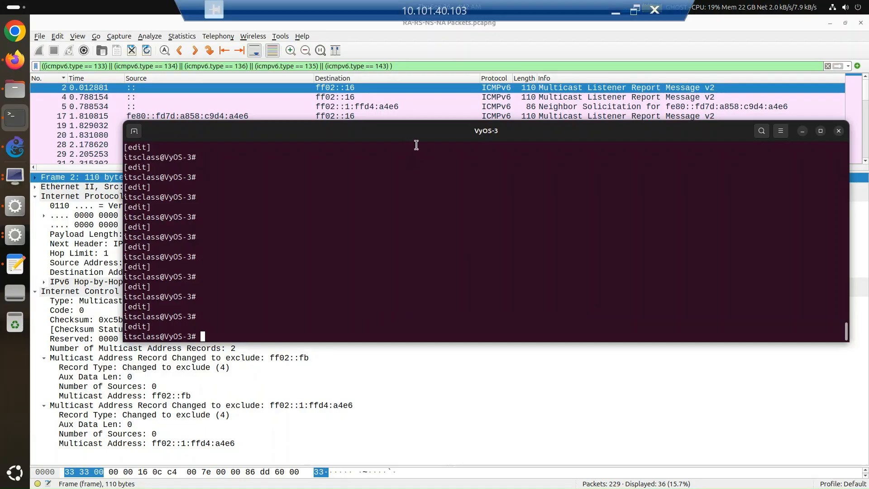
{"action": "left_click", "coordinate": [803, 131]}
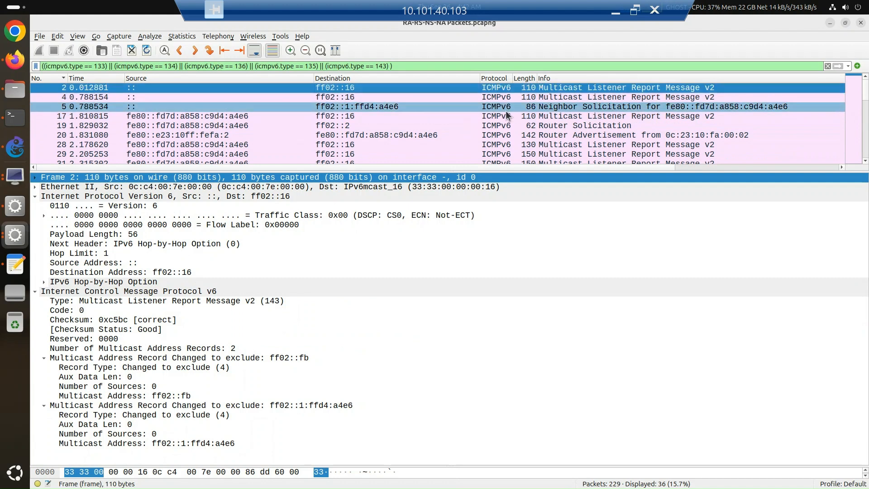
Step: Inspect the Neighbor Solicitation, Router Solicitation, Router Advertisement and Multicast Listener Report packets numbered 5, 19, 20 and 17
{"action": "left_click", "coordinate": [561, 106]}
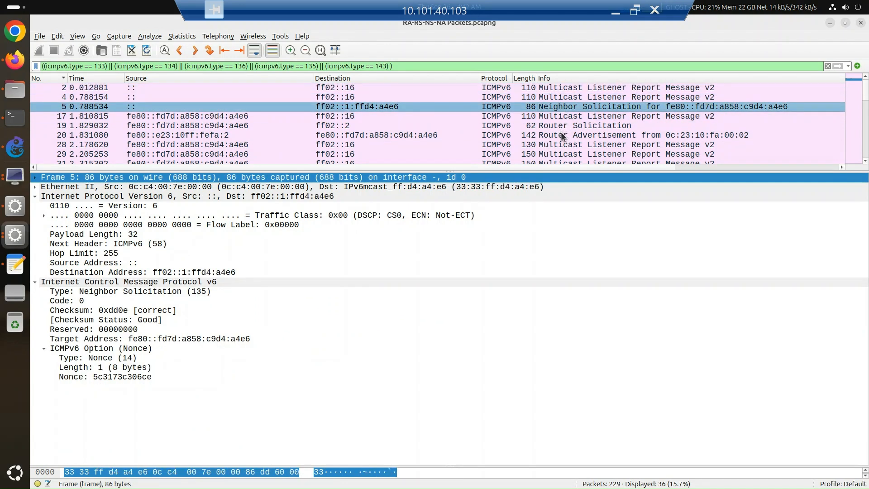
{"action": "left_click", "coordinate": [561, 128]}
{"action": "left_click", "coordinate": [563, 135]}
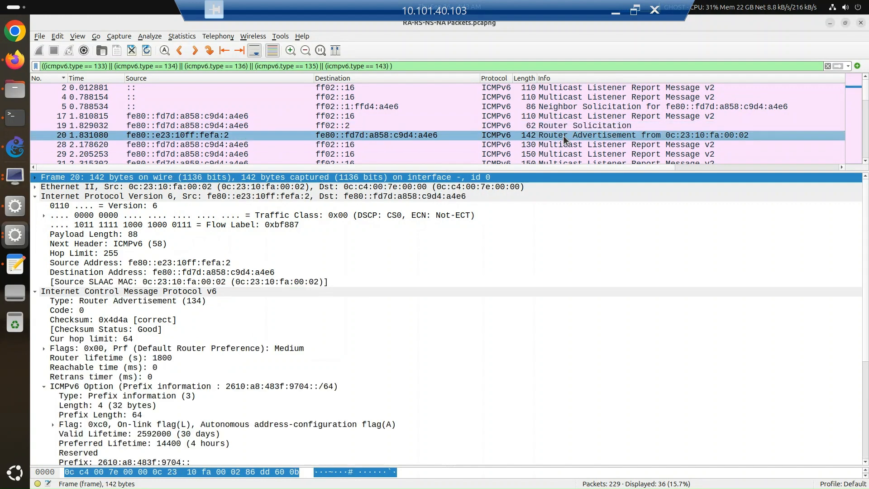
{"action": "left_click", "coordinate": [564, 118]}
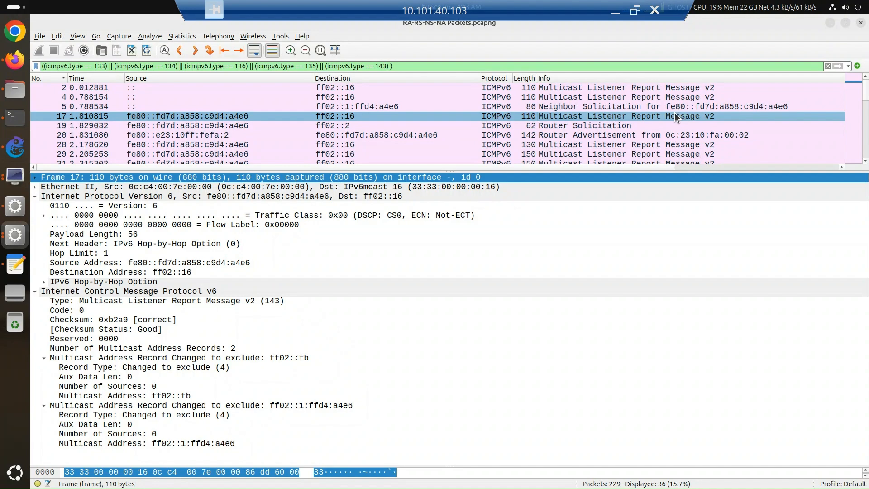
Step: Restore the remote session to a smaller window, place it over the multicast group table and select packet 4
{"action": "double_click", "coordinate": [403, 10]}
{"action": "left_click_drag", "start_coordinate": [413, 155], "coordinate": [548, 72]}
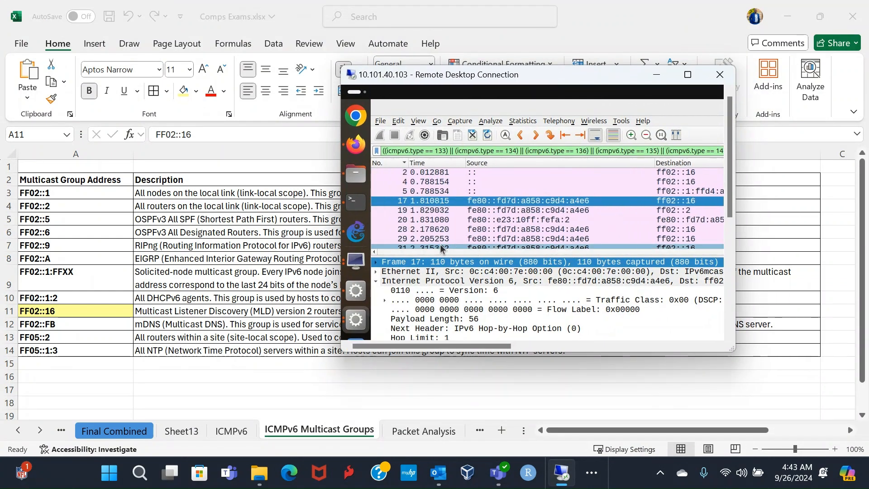
{"action": "left_click", "coordinate": [666, 183]}
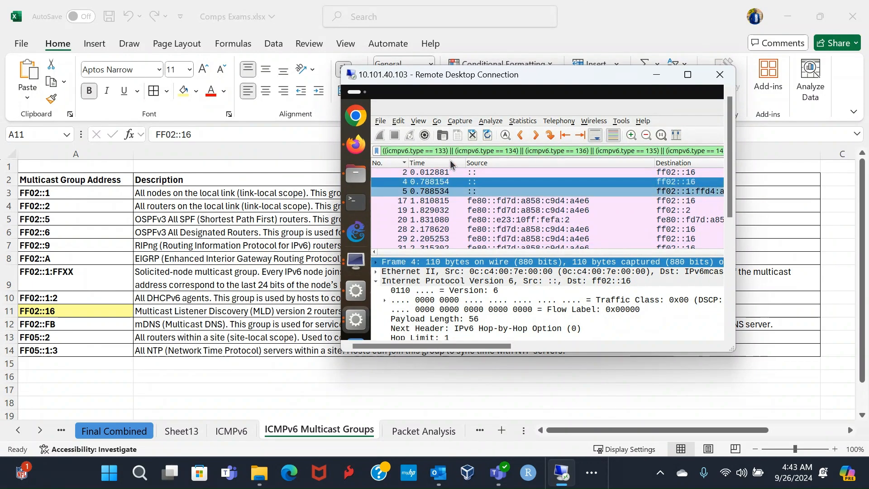
{"action": "left_click_drag", "start_coordinate": [488, 74], "coordinate": [407, 75]}
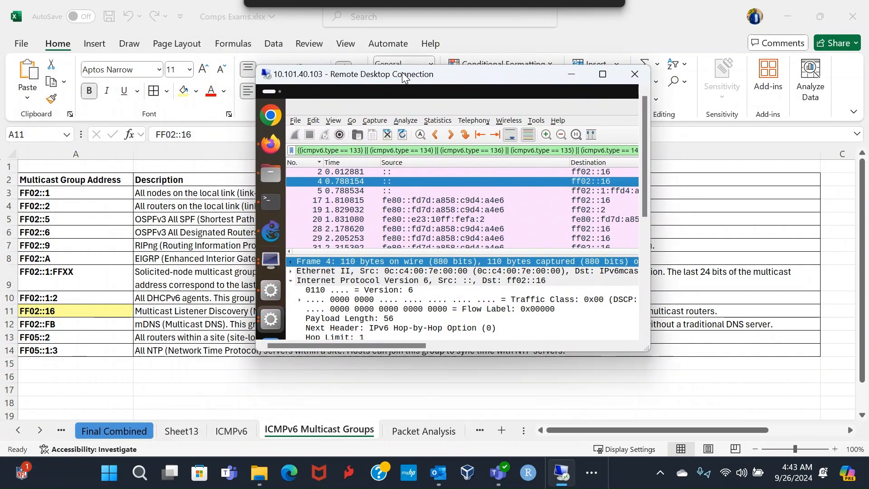
Step: Widen the remote session window and examine the packet list's destination addresses, including those of packets 5 and 28
{"action": "left_click", "coordinate": [597, 192]}
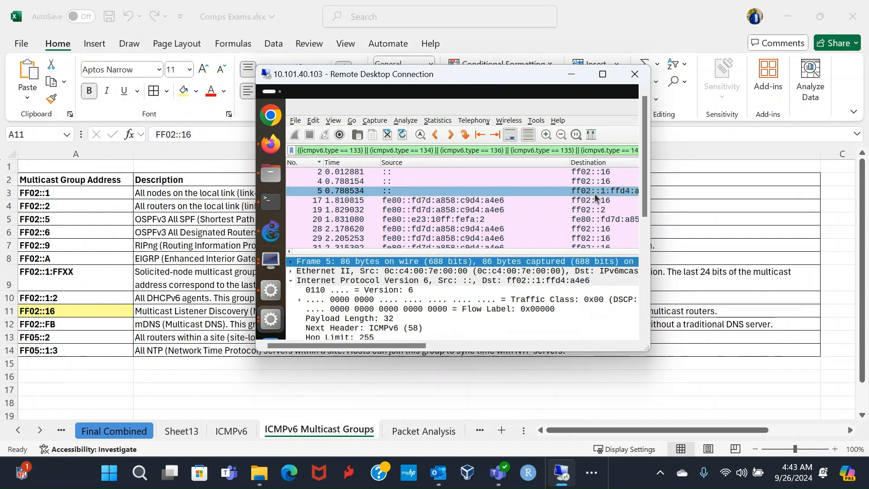
{"action": "left_click_drag", "start_coordinate": [516, 252], "coordinate": [600, 251]}
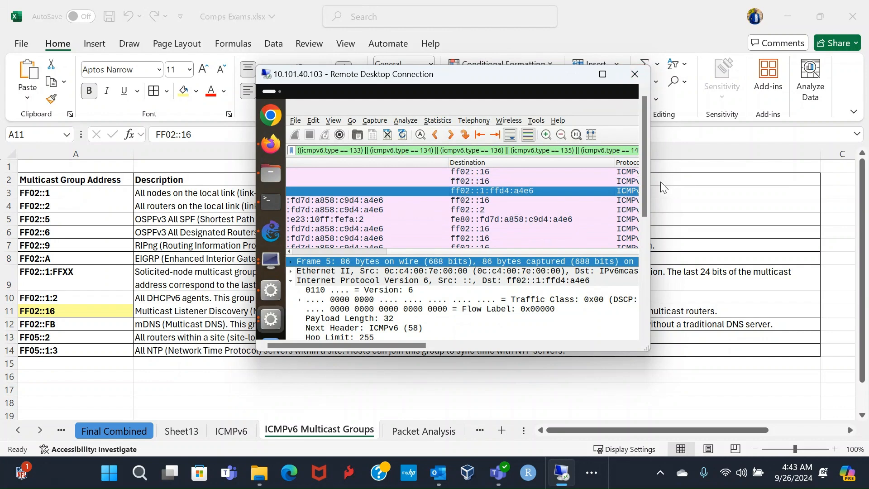
{"action": "left_click_drag", "start_coordinate": [651, 177], "coordinate": [868, 194]}
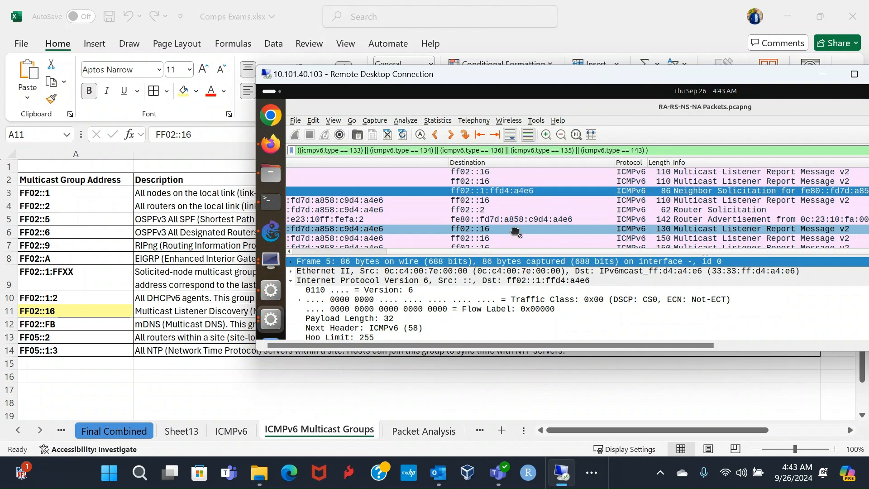
{"action": "left_click", "coordinate": [514, 230]}
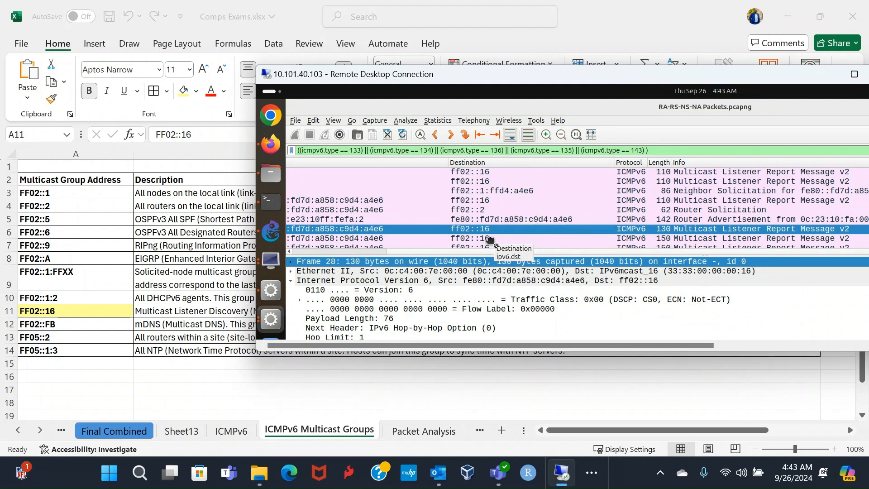
{"action": "scroll", "coordinate": [493, 240], "scroll_direction": "down", "scroll_amount": 3}
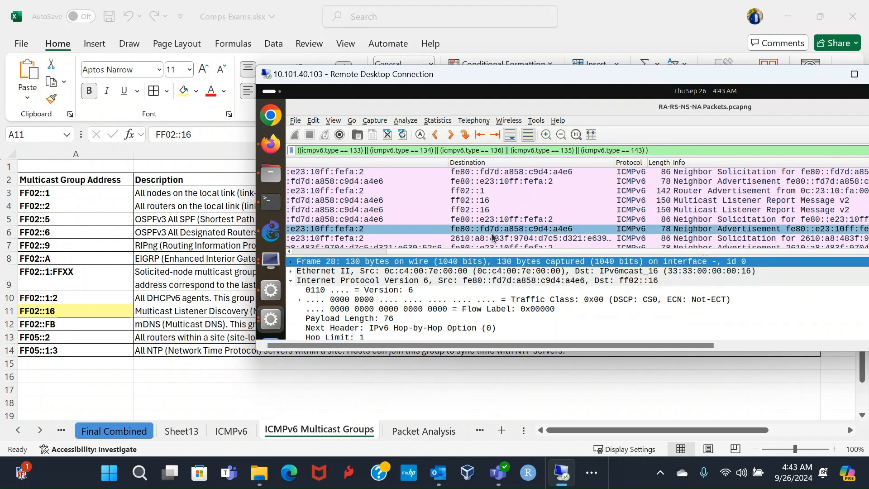
Step: Examine the destination addresses across the filtered packet list and select the Neighbor Solicitation sent to ff02::1:ffd4:a4e6
{"action": "scroll", "coordinate": [492, 237], "scroll_direction": "down", "scroll_amount": 1}
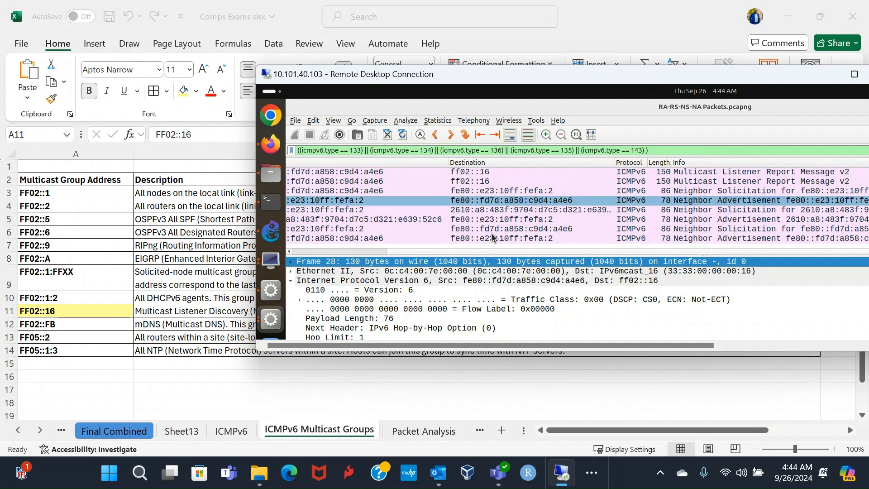
{"action": "scroll", "coordinate": [492, 237], "scroll_direction": "down", "scroll_amount": 2}
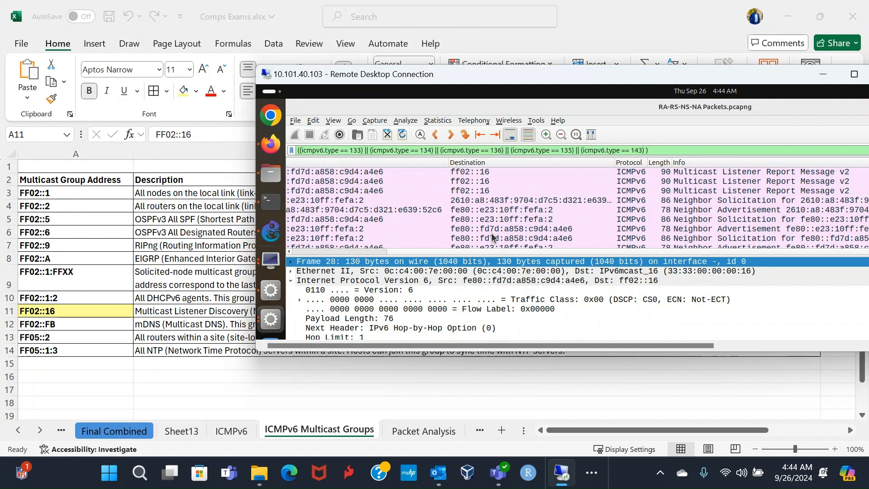
{"action": "scroll", "coordinate": [492, 237], "scroll_direction": "down", "scroll_amount": 3}
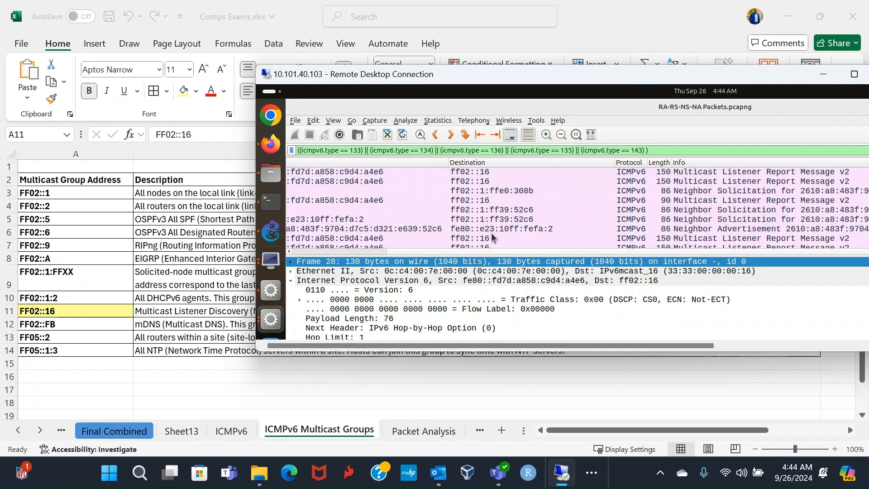
{"action": "scroll", "coordinate": [492, 237], "scroll_direction": "down", "scroll_amount": 1}
{"action": "scroll", "coordinate": [493, 238], "scroll_direction": "up", "scroll_amount": 3}
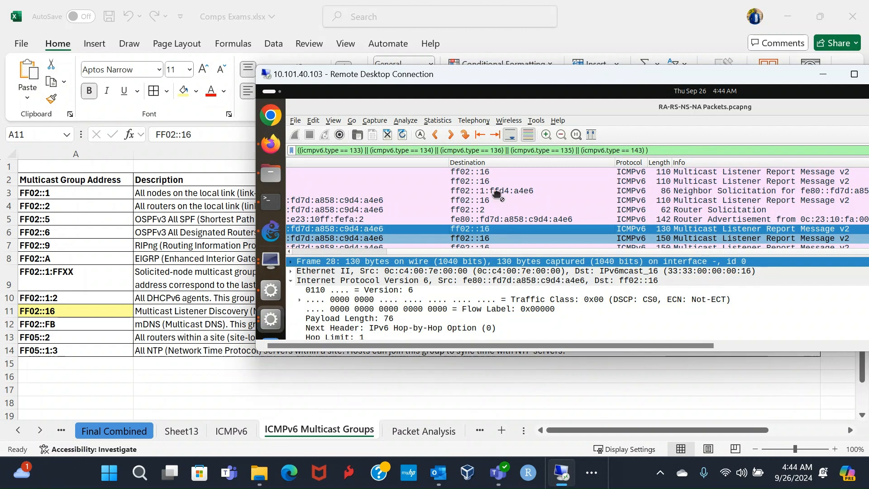
{"action": "left_click", "coordinate": [492, 191]}
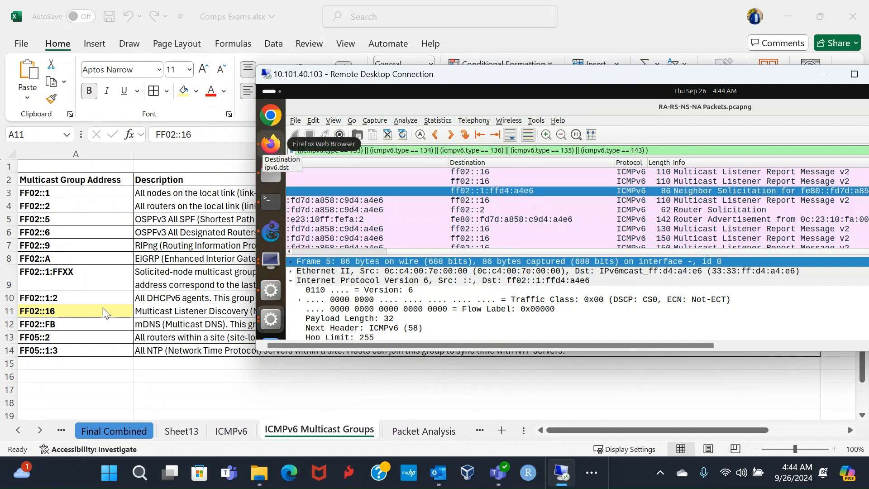
Step: Show the remote session full screen, switch to the GNS3 topology and inspect the VyOS-3 and Ubuntu-GUI-1 nodes
{"action": "double_click", "coordinate": [670, 72]}
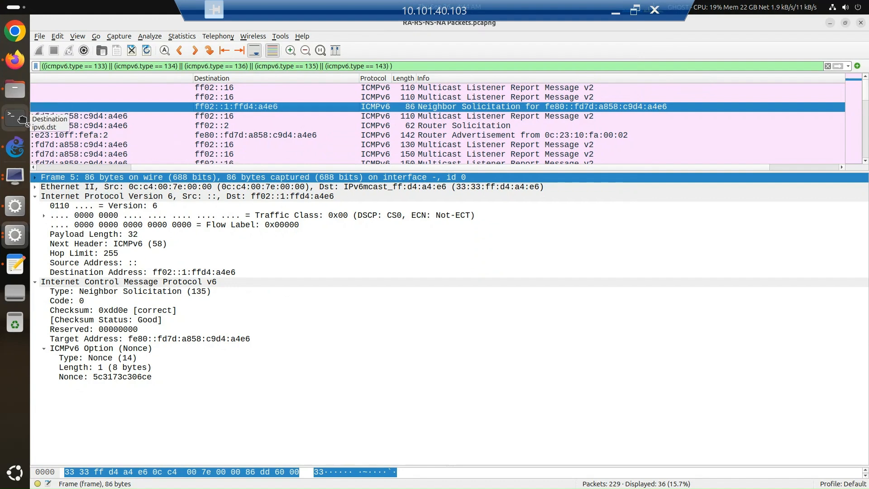
{"action": "left_click", "coordinate": [17, 150]}
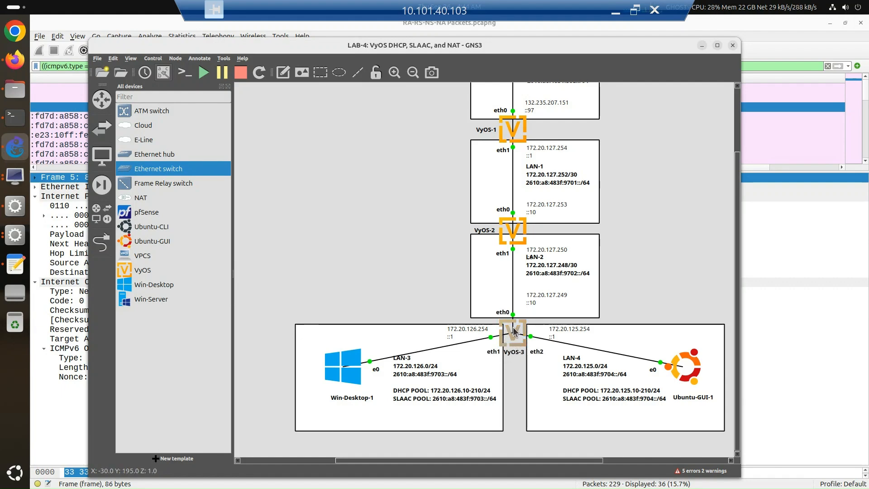
{"action": "mouse_move", "coordinate": [513, 332]}
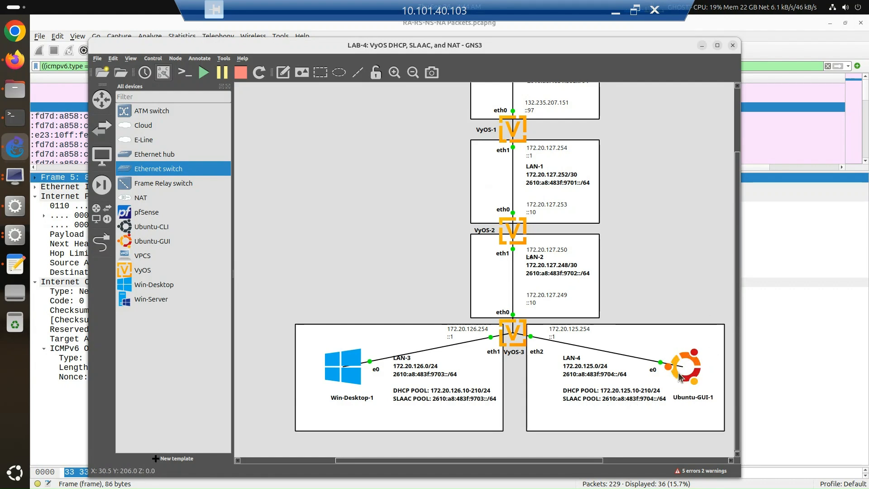
{"action": "mouse_move", "coordinate": [679, 377]}
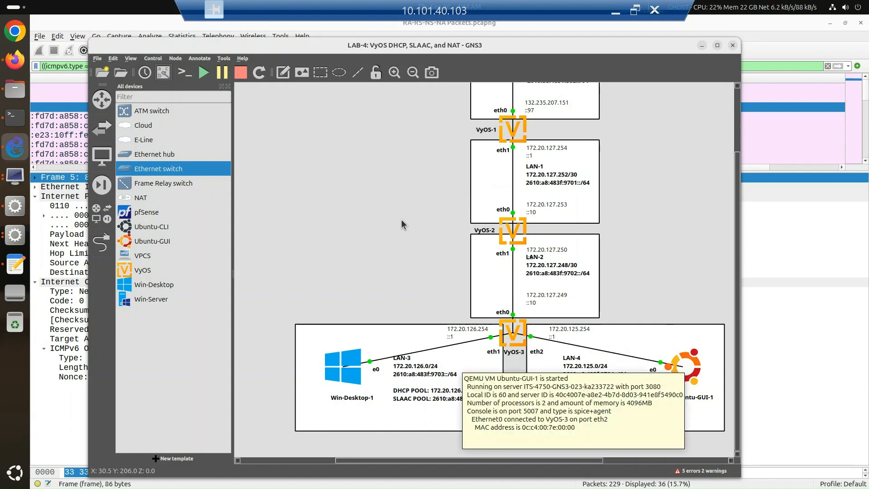
Step: Bring up the VyOS-3 terminal, place it above the LAN-3 and LAN-4 diagram and enter run monitor traffic at the prompt
{"action": "left_click", "coordinate": [10, 121]}
{"action": "left_click_drag", "start_coordinate": [335, 130], "coordinate": [263, 46]}
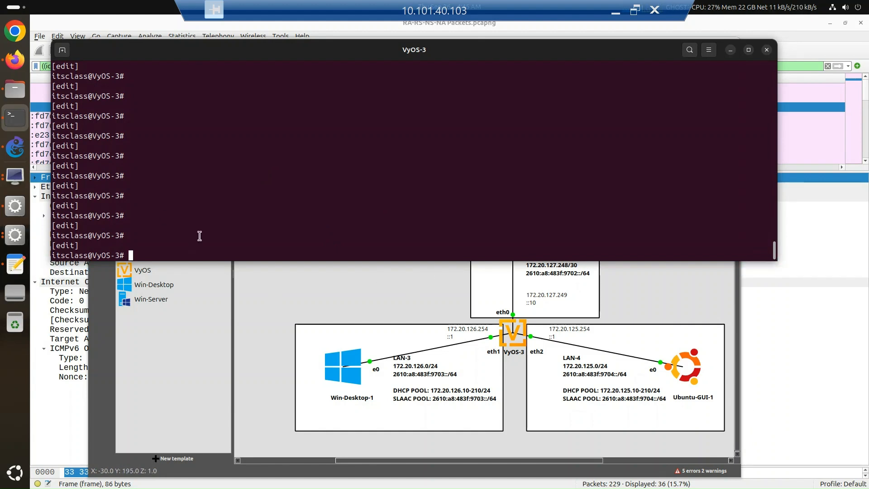
{"action": "type", "text": "run monitor "}
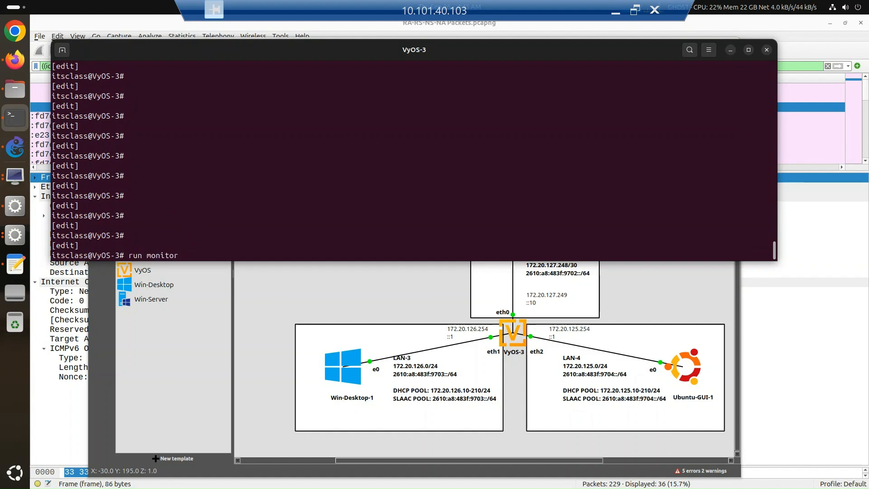
{"action": "type", "text": "tr"}
{"action": "key", "text": "Tab"}
{"action": "type", "text": "a"}
{"action": "type", "text": "fi"}
{"action": "key", "text": "BackSpace"}
{"action": "type", "text": "ffic "}
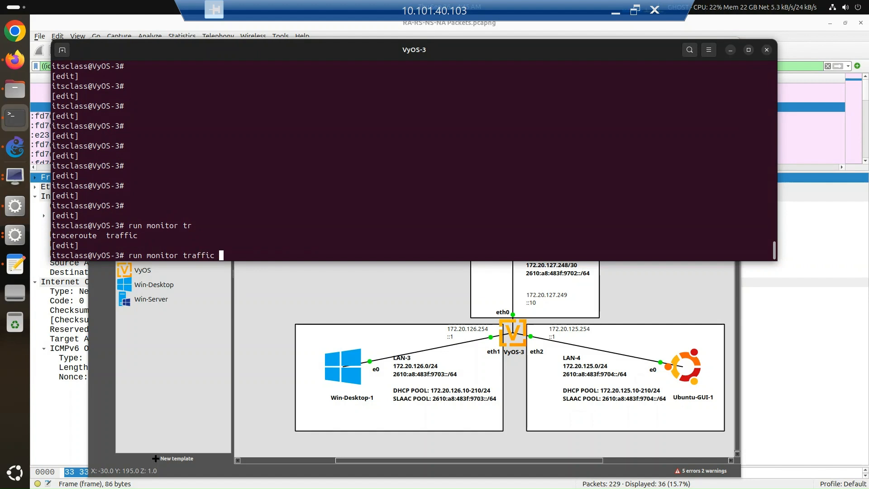
{"action": "type", "text": "eth"}
Step: Extend the unfinished monitor traffic command with interface eth2 filter, correcting the mistaken eth argument
{"action": "key", "text": "Tab"}
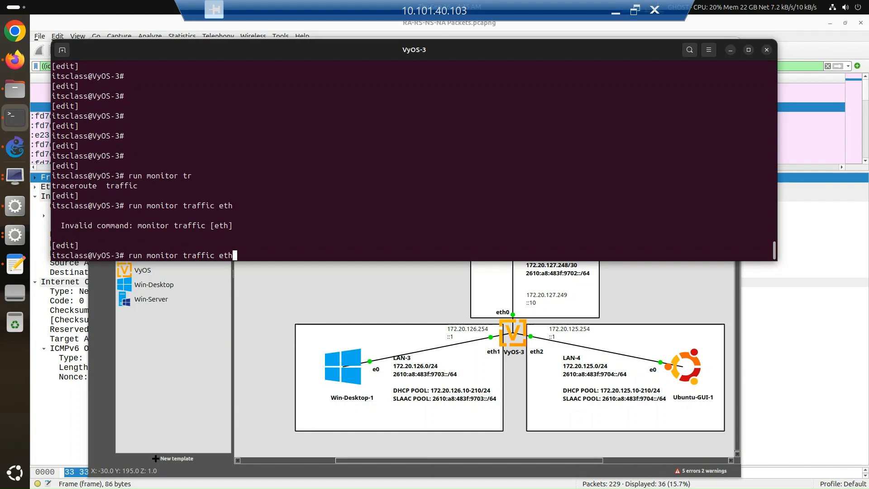
{"action": "key", "text": "BackSpace"}
{"action": "key", "text": "BackSpace"}
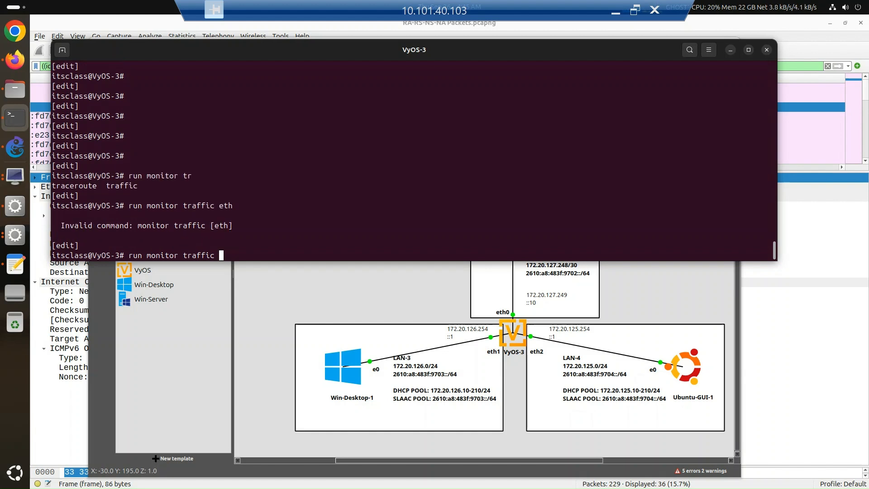
{"action": "type", "text": "interface"}
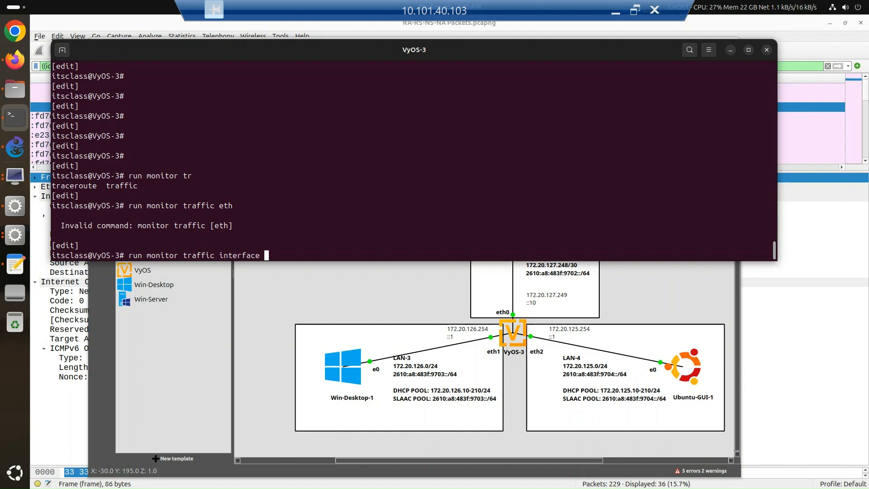
{"action": "key", "text": "Tab"}
{"action": "type", "text": "eth"}
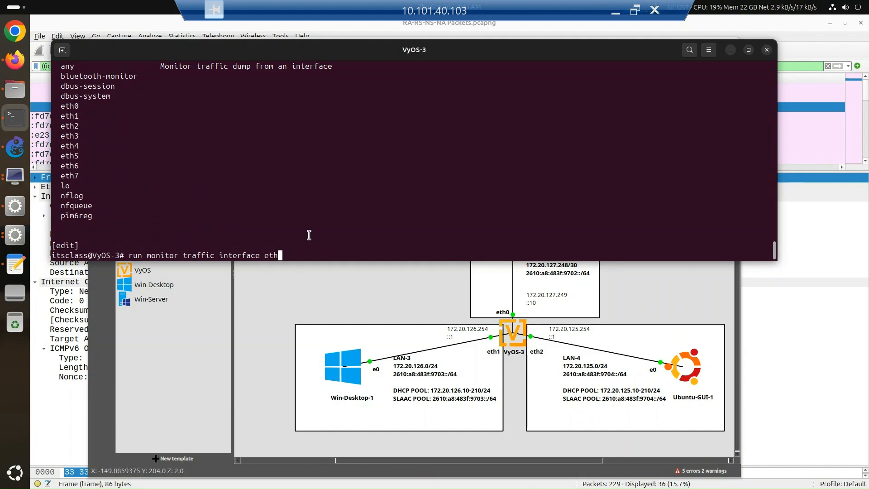
{"action": "type", "text": "2 filter"}
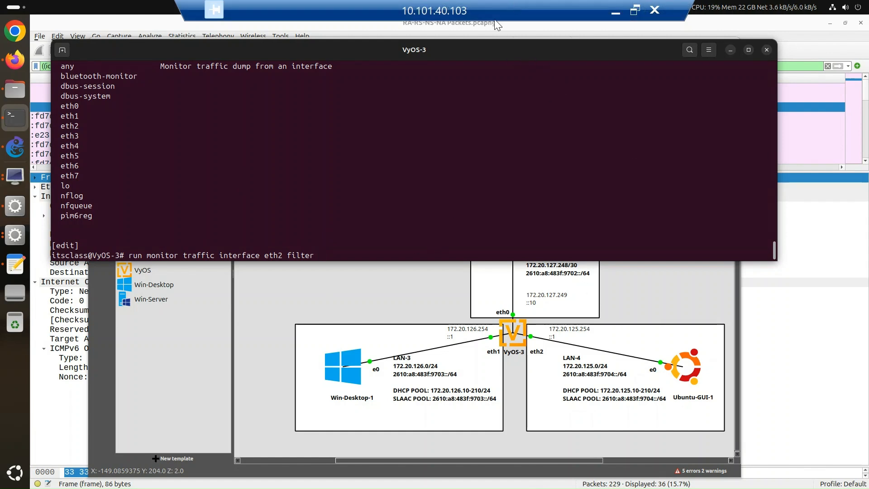
Step: Restore the remote session to a window and switch to the workbook's ICMPv6 sheet to check the ICMP type numbers
{"action": "double_click", "coordinate": [475, 9]}
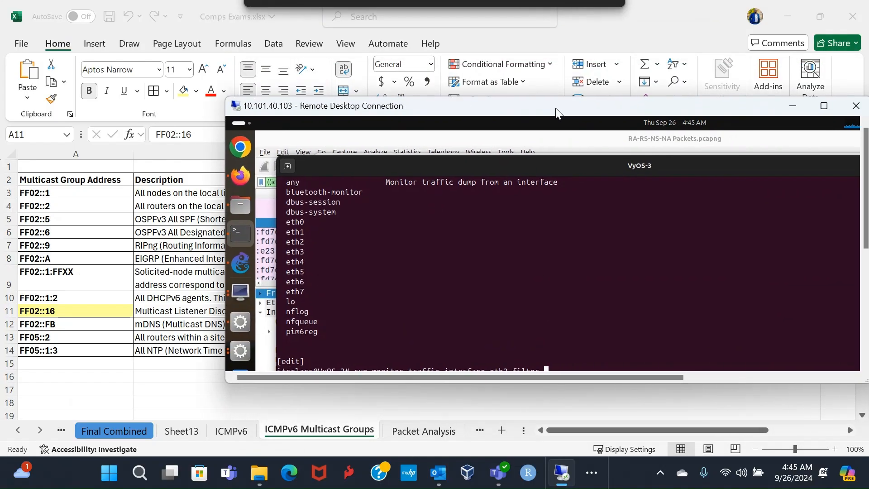
{"action": "left_click", "coordinate": [241, 422]}
{"action": "left_click", "coordinate": [236, 432]}
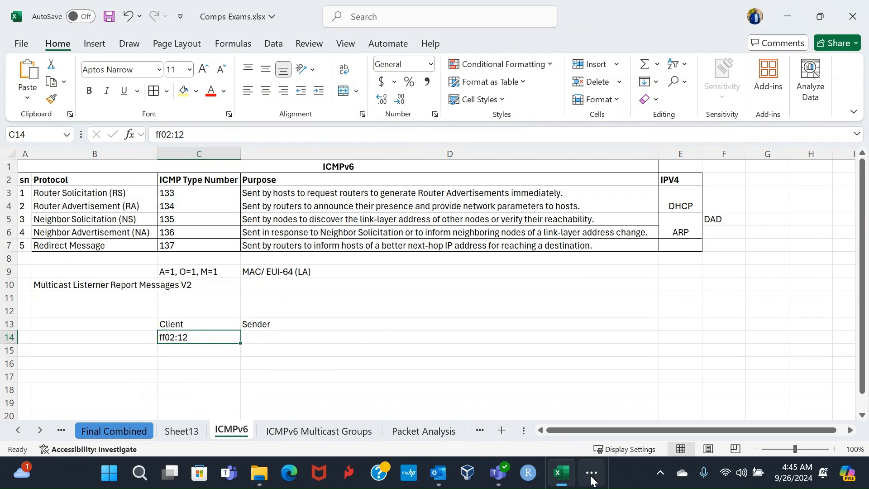
{"action": "mouse_move", "coordinate": [563, 476]}
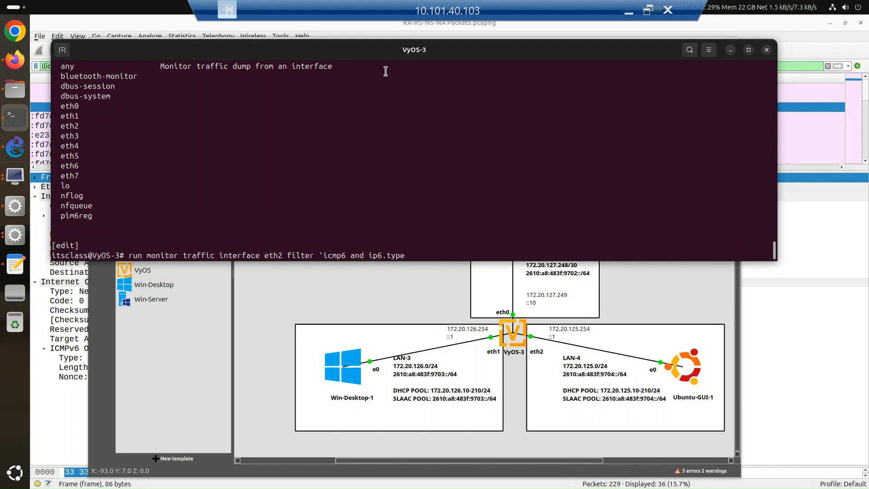
Step: Try to rewrite the filter expression as 'icmp6 and (ip6[40] in the VyOS-3 terminal, and discard the command line
{"action": "key", "text": "Left"}
{"action": "key", "text": "Left"}
{"action": "key", "text": "Left"}
{"action": "key", "text": "Left"}
{"action": "key", "text": "Left"}
{"action": "key", "text": "Left"}
{"action": "key", "text": "Left"}
{"action": "type", "text": "("}
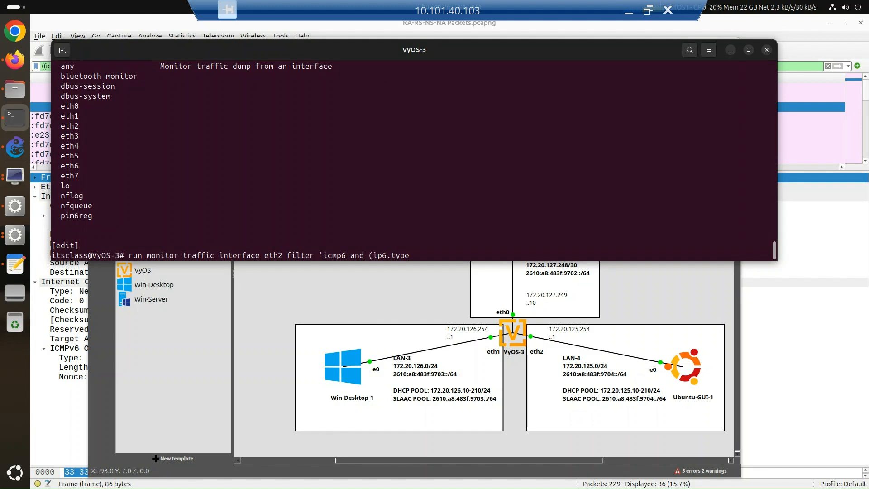
{"action": "key", "text": "Right"}
{"action": "key", "text": "Right"}
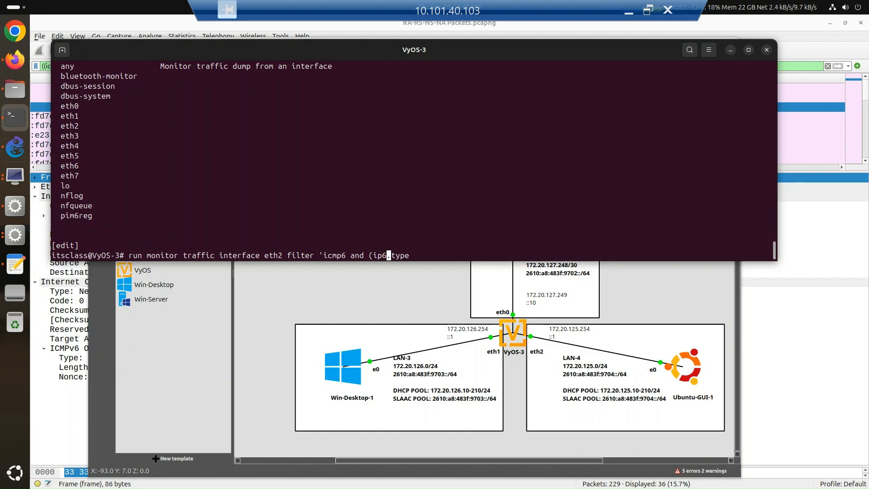
{"action": "type", "text": "["}
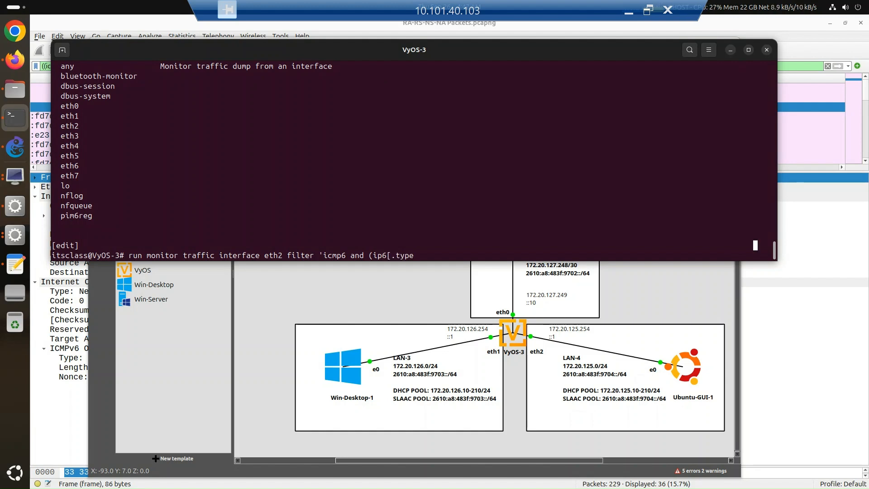
{"action": "type", "text": "40"}
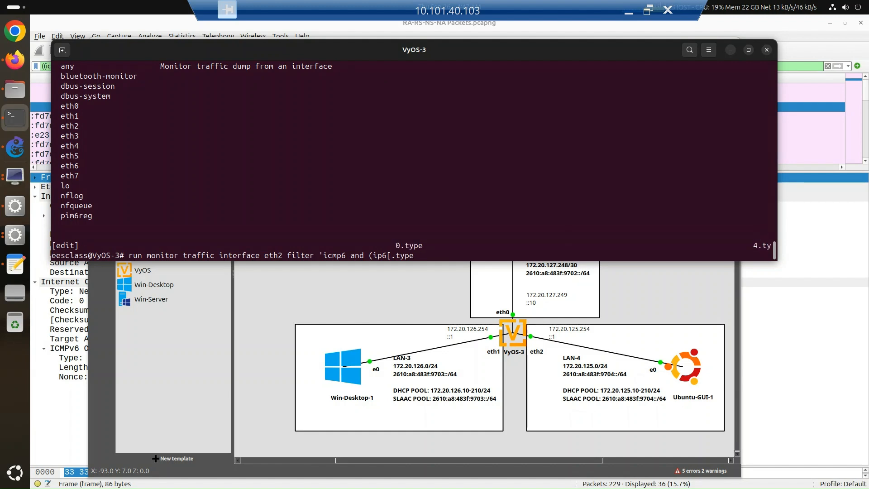
{"action": "type", "text": "]"}
{"action": "key", "text": "BackSpace"}
{"action": "key", "text": "BackSpace"}
{"action": "key", "text": "BackSpace"}
{"action": "key", "text": "BackSpace"}
{"action": "key", "text": "BackSpace"}
{"action": "key", "text": "BackSpace"}
{"action": "key", "text": "BackSpace"}
{"action": "key", "text": "BackSpace"}
{"action": "key", "text": "BackSpace"}
{"action": "key", "text": "BackSpace"}
{"action": "key", "text": "BackSpace"}
{"action": "key", "text": "BackSpace"}
{"action": "key", "text": "BackSpace"}
{"action": "key", "text": "BackSpace"}
{"action": "key", "text": "BackSpace"}
{"action": "key", "text": "BackSpace"}
{"action": "key", "text": "BackSpace"}
{"action": "key", "text": "BackSpace"}
{"action": "key", "text": "BackSpace"}
{"action": "key", "text": "BackSpace"}
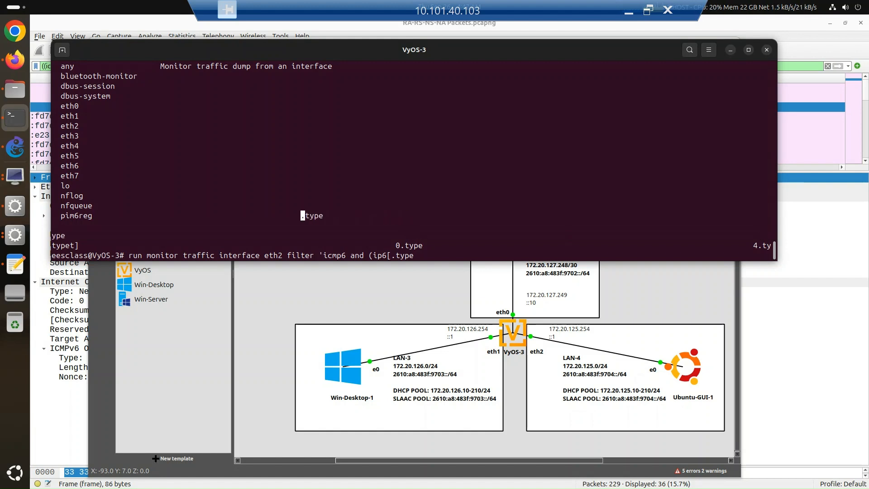
{"action": "key", "text": "Return"}
{"action": "key", "text": "Return"}
{"action": "key", "text": "Return"}
{"action": "key", "text": "Return"}
{"action": "key", "text": "Return"}
{"action": "key", "text": "Return"}
{"action": "key", "text": "Return"}
{"action": "key", "text": "Return"}
{"action": "key", "text": "Return"}
{"action": "key", "text": "Return"}
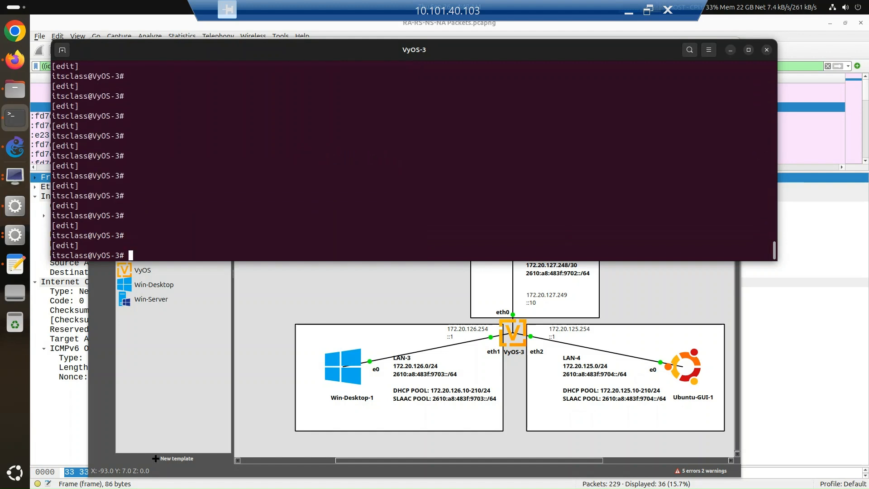
Step: Open the Text Editor draft of the monitor traffic command, move it beside the terminal prompt and highlight icmp6 in it
{"action": "type", "text": "run"}
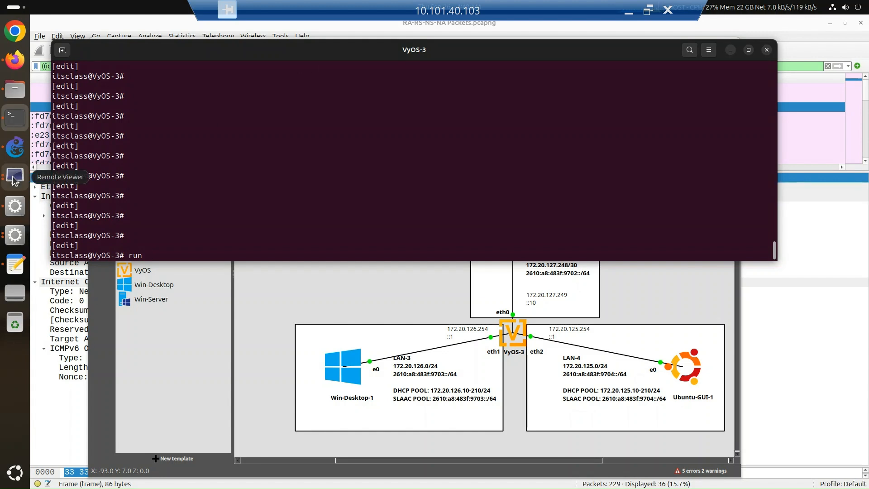
{"action": "left_click", "coordinate": [16, 264]}
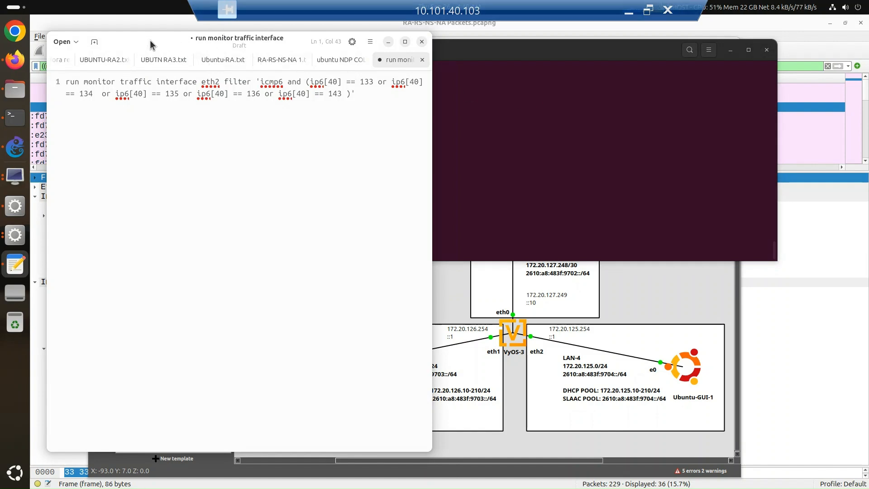
{"action": "left_click_drag", "start_coordinate": [151, 42], "coordinate": [187, 115]}
{"action": "left_click_drag", "start_coordinate": [358, 122], "coordinate": [638, 109]}
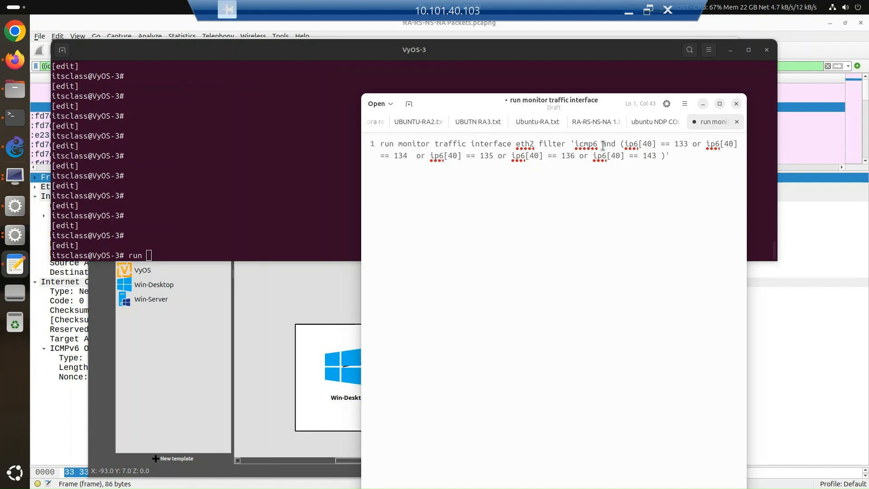
{"action": "left_click_drag", "start_coordinate": [598, 144], "coordinate": [571, 143]}
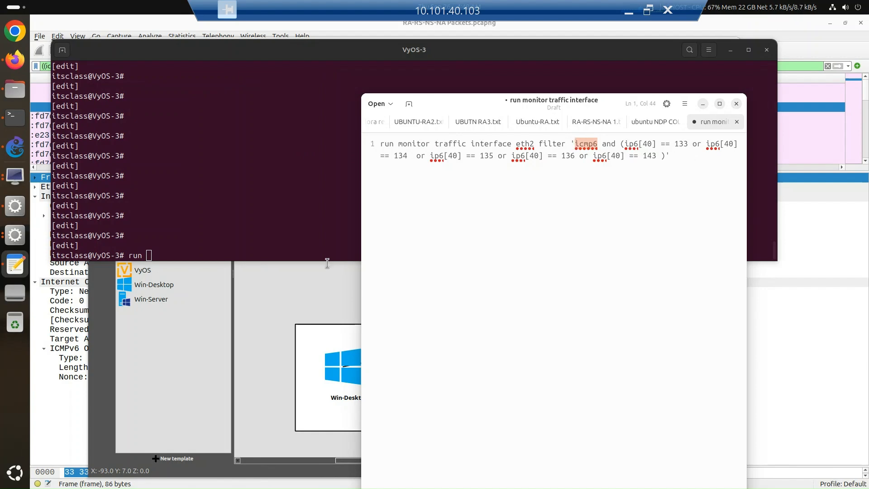
Step: Switch to the ICMPv6 sheet, select the Multicast Listener Report Messages V2 cell and bring the remote session window back up
{"action": "double_click", "coordinate": [415, 13]}
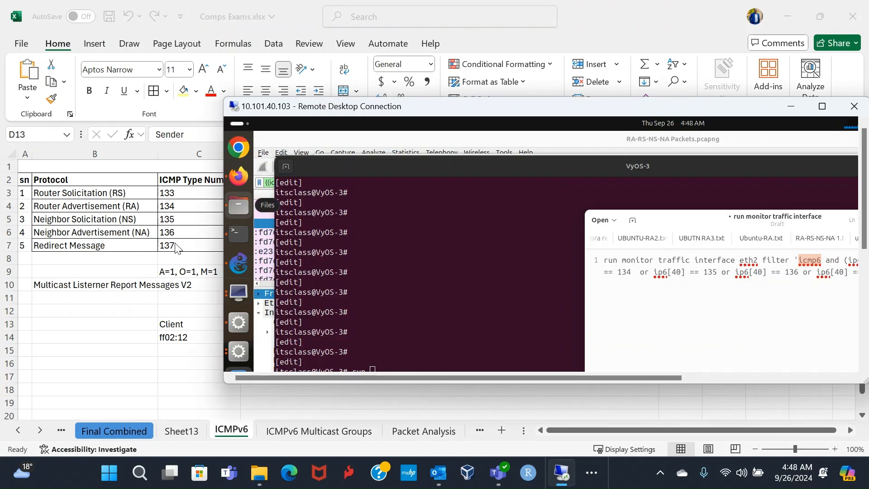
{"action": "left_click", "coordinate": [145, 286]}
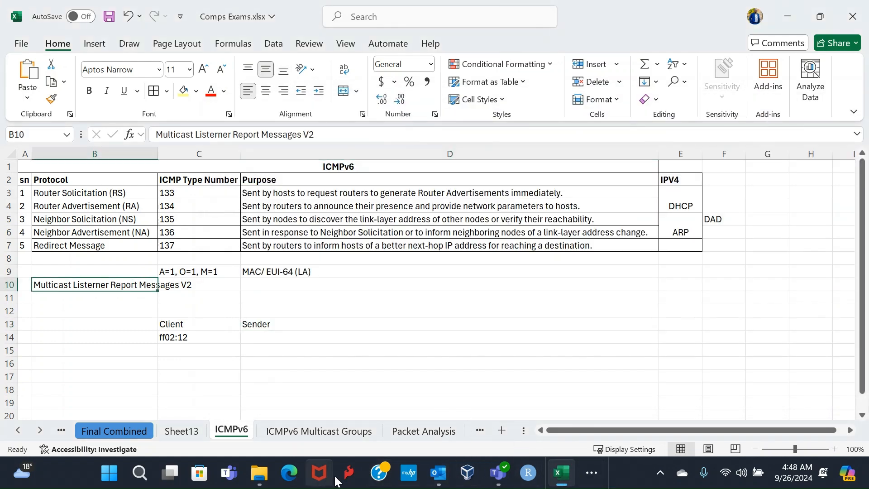
{"action": "left_click", "coordinate": [591, 473]}
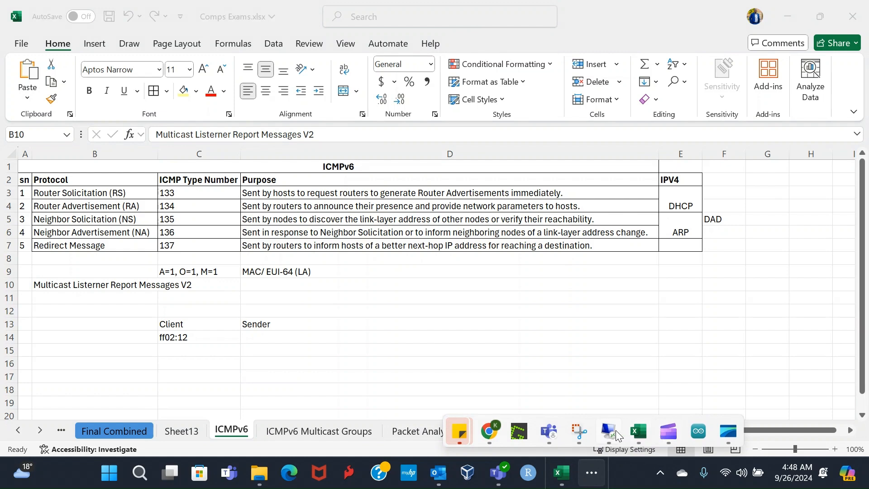
{"action": "left_click", "coordinate": [611, 433]}
Step: Position the remote session window beside the ICMP type numbers and highlight the 133 and 134 conditions in the draft command
{"action": "left_click_drag", "start_coordinate": [700, 105], "coordinate": [507, 102]}
{"action": "left_click_drag", "start_coordinate": [480, 375], "coordinate": [586, 374]}
{"action": "left_click_drag", "start_coordinate": [572, 256], "coordinate": [546, 256]}
{"action": "left_click_drag", "start_coordinate": [357, 108], "coordinate": [537, 96]}
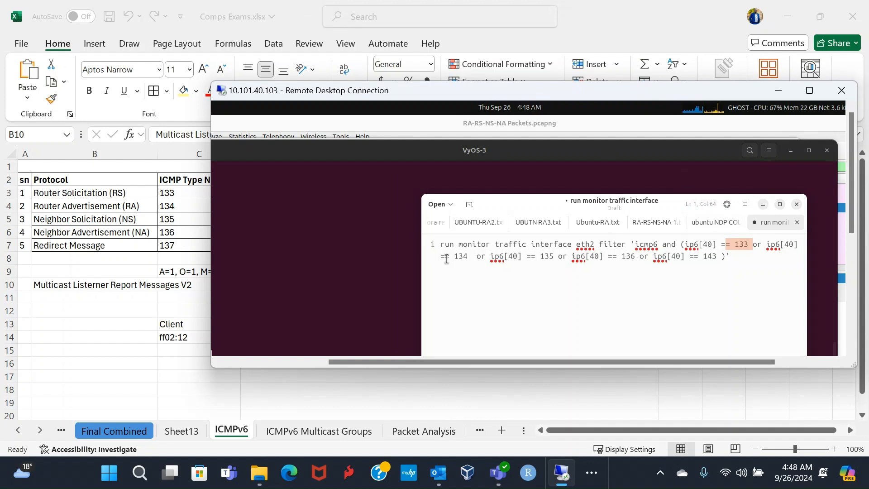
{"action": "left_click_drag", "start_coordinate": [472, 256], "coordinate": [447, 257]}
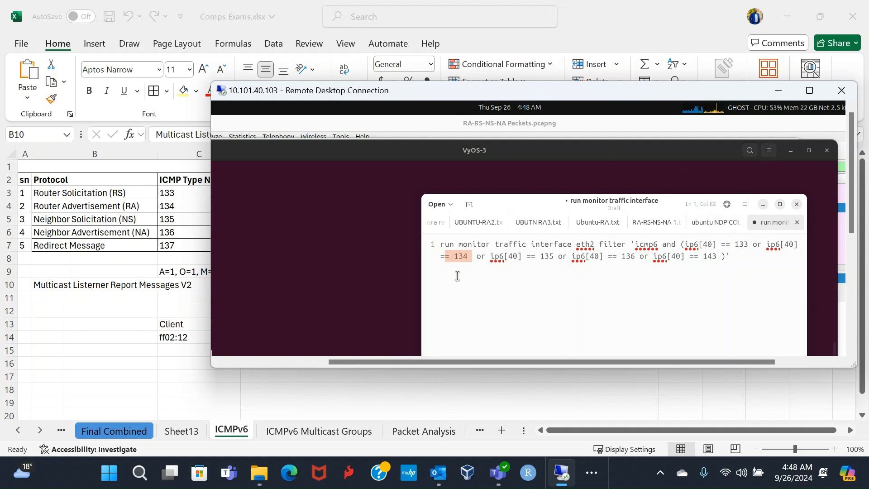
Step: Highlight the 135, 136 and 143 conditions in the draft monitor traffic command, and clear the selection
{"action": "left_click_drag", "start_coordinate": [558, 256], "coordinate": [523, 257]}
{"action": "left_click_drag", "start_coordinate": [634, 256], "coordinate": [621, 256]}
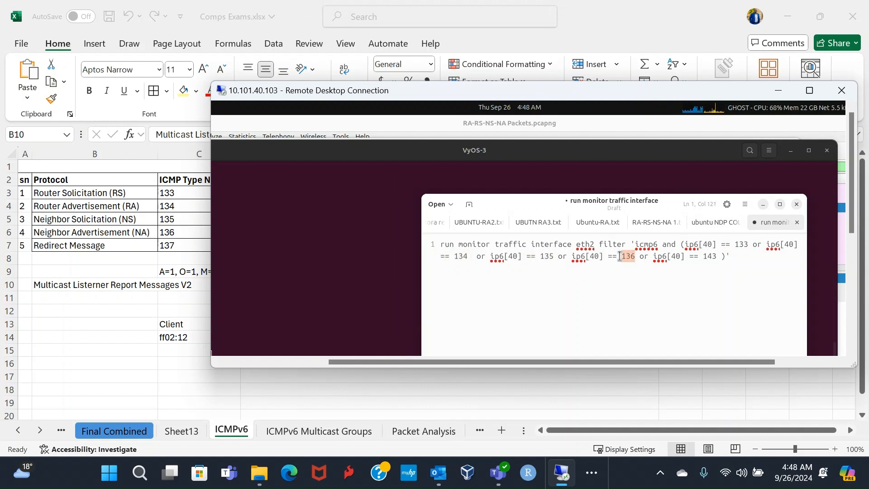
{"action": "left_click_drag", "start_coordinate": [721, 256], "coordinate": [701, 256]}
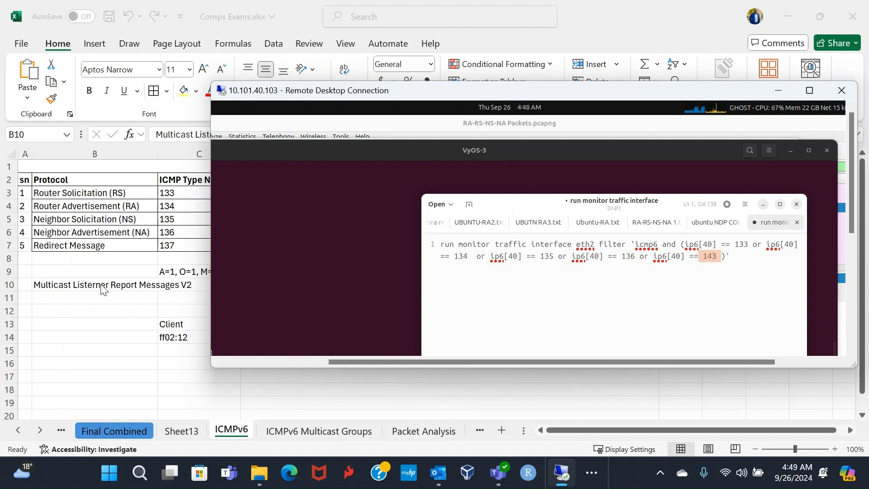
{"action": "left_click", "coordinate": [713, 294]}
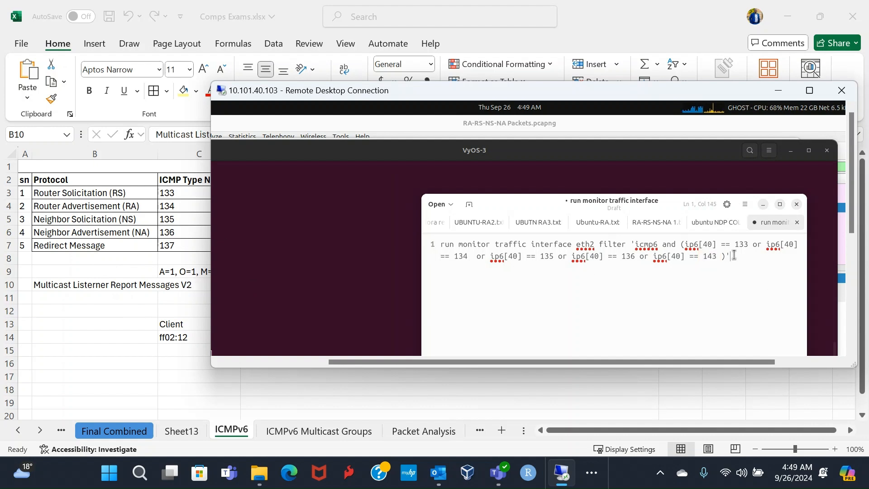
Step: Copy the entire monitor traffic command from the draft and restore the remote desktop session to full screen
{"action": "left_click_drag", "start_coordinate": [734, 255], "coordinate": [437, 245]}
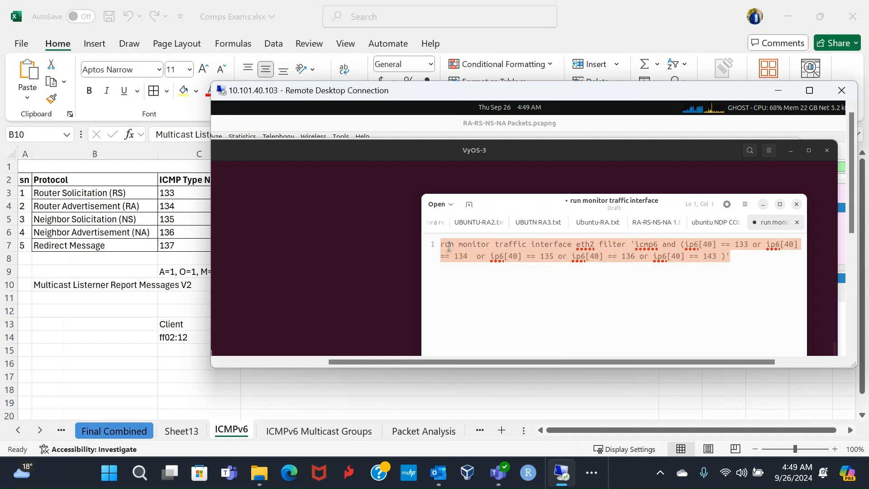
{"action": "right_click", "coordinate": [449, 246]}
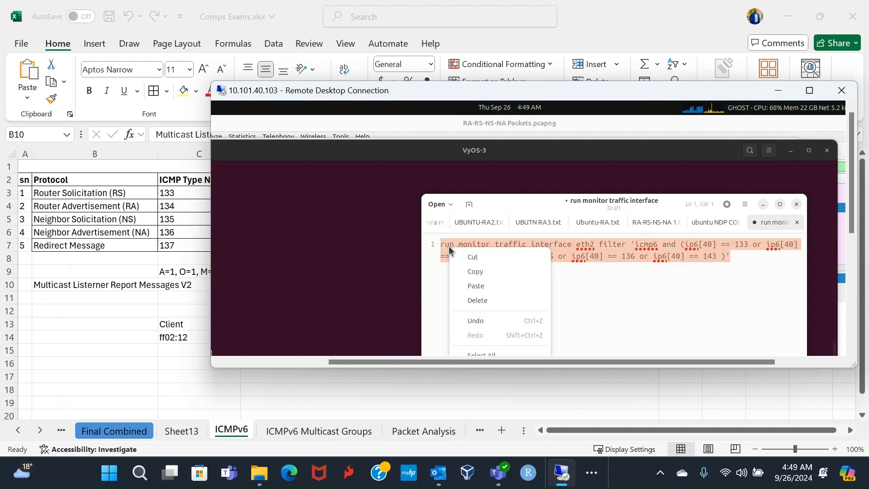
{"action": "left_click", "coordinate": [475, 272]}
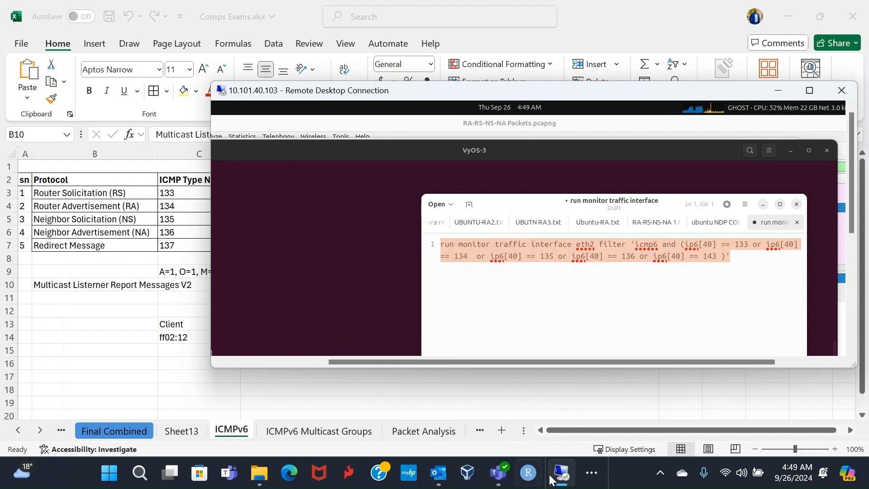
{"action": "left_click", "coordinate": [563, 475]}
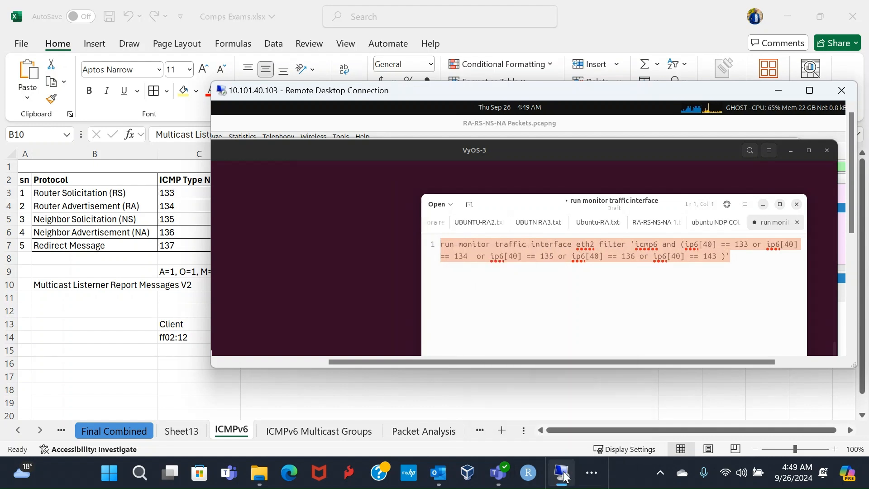
{"action": "left_click", "coordinate": [588, 474]}
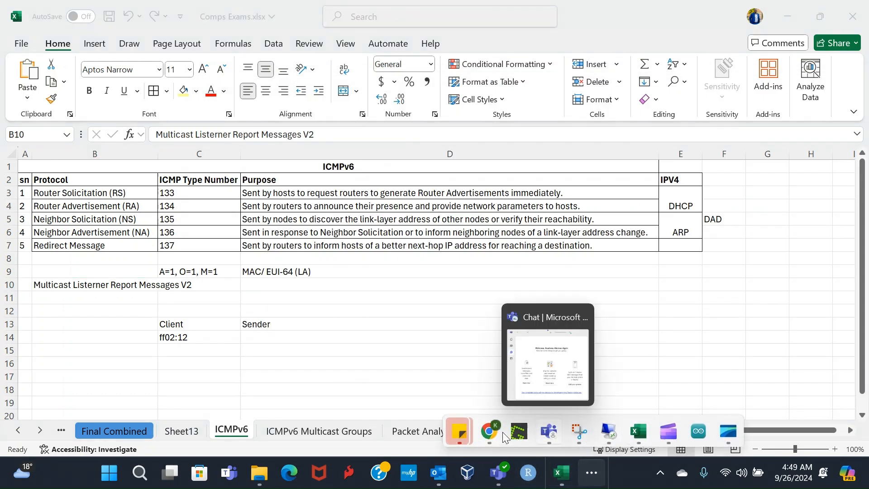
{"action": "left_click", "coordinate": [610, 432]}
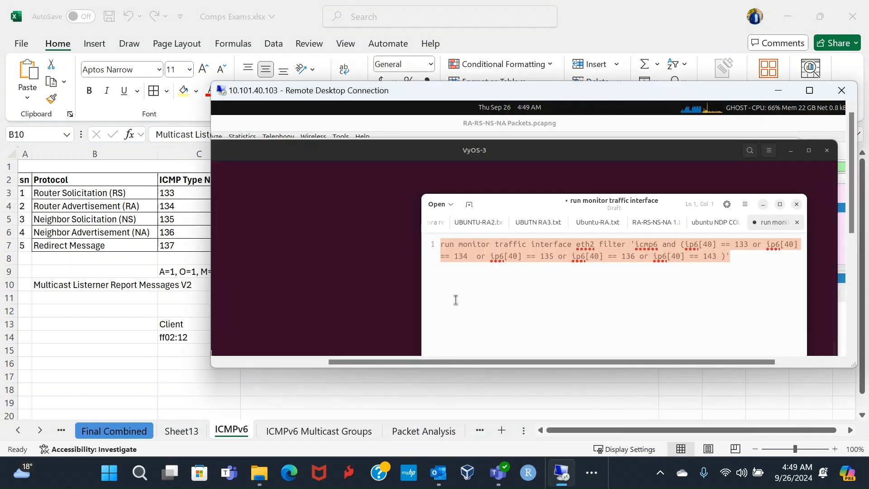
{"action": "double_click", "coordinate": [536, 86]}
Step: Clear the leftover run text at the VyOS-3 prompt, paste the copied eth2 monitor traffic command and execute it
{"action": "left_click", "coordinate": [181, 242]}
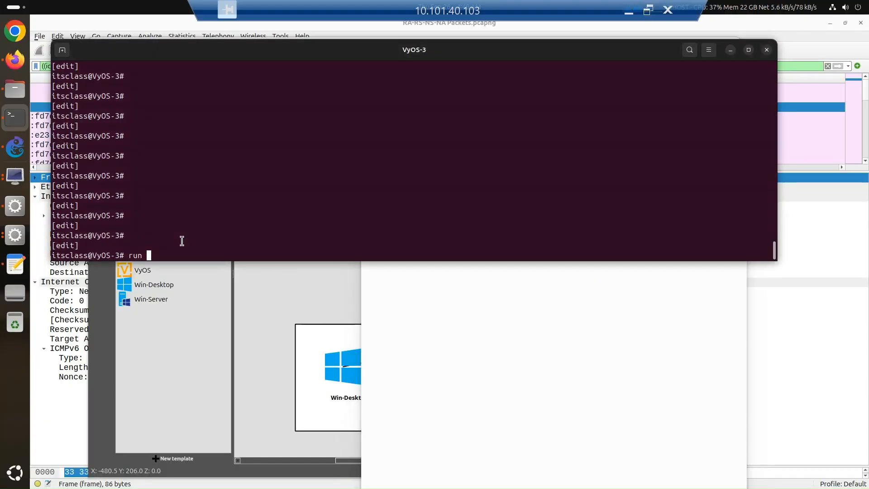
{"action": "key", "text": "BackSpace"}
{"action": "key", "text": "BackSpace"}
{"action": "key", "text": "BackSpace"}
{"action": "key", "text": "BackSpace"}
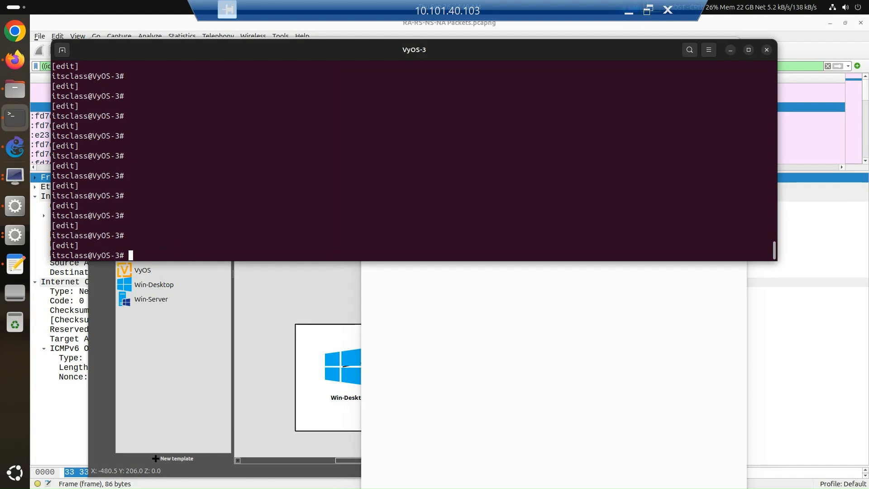
{"action": "right_click", "coordinate": [204, 232]}
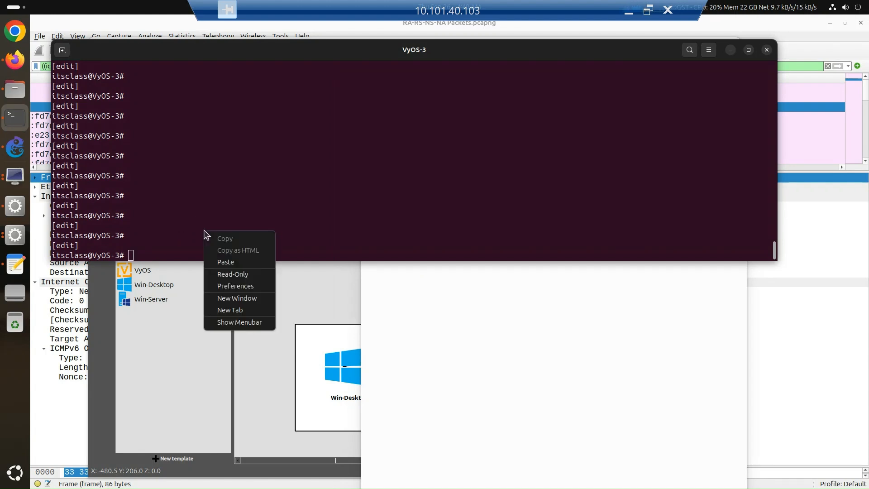
{"action": "left_click", "coordinate": [225, 262]}
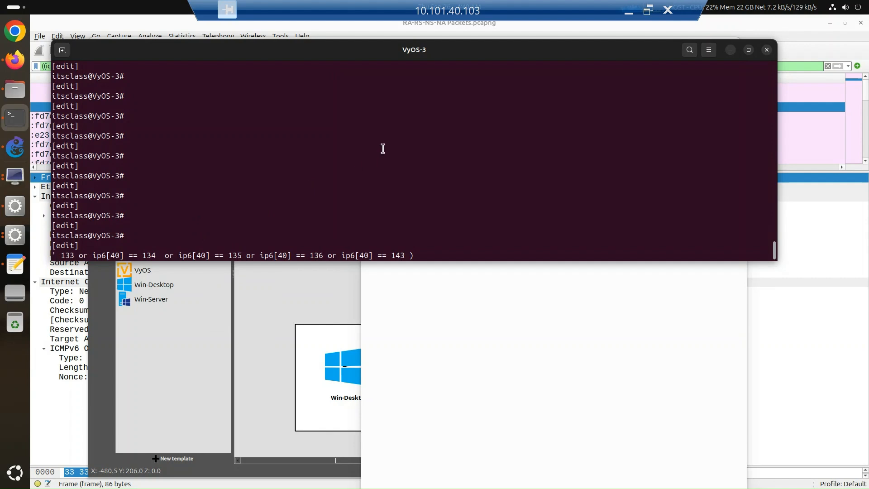
{"action": "key", "text": "Return"}
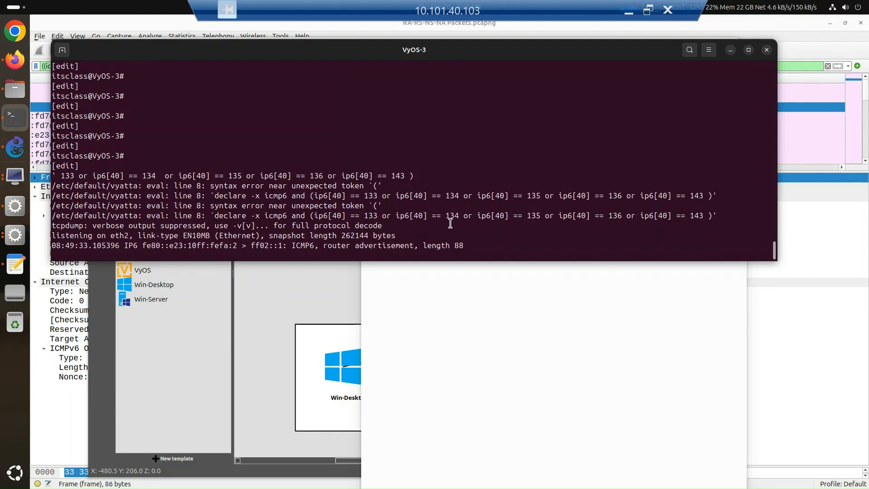
Step: Enlarge the VyOS-3 terminal window downward and highlight the listening on eth2 line and the latest router advertisement text
{"action": "left_click_drag", "start_coordinate": [526, 262], "coordinate": [477, 400]}
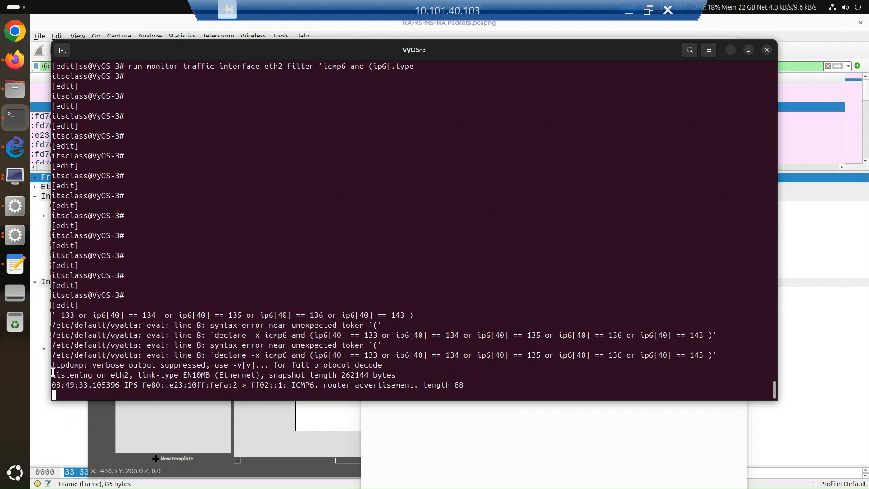
{"action": "mouse_move", "coordinate": [54, 364]}
{"action": "left_mouse_down"}
{"action": "mouse_move", "coordinate": [398, 375]}
{"action": "mouse_move", "coordinate": [52, 375]}
{"action": "left_mouse_up"}
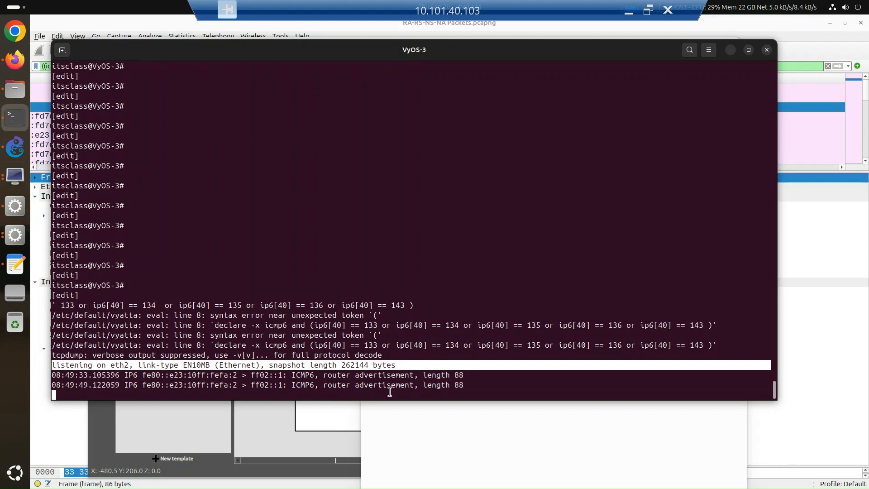
{"action": "left_click_drag", "start_coordinate": [471, 386], "coordinate": [323, 385]}
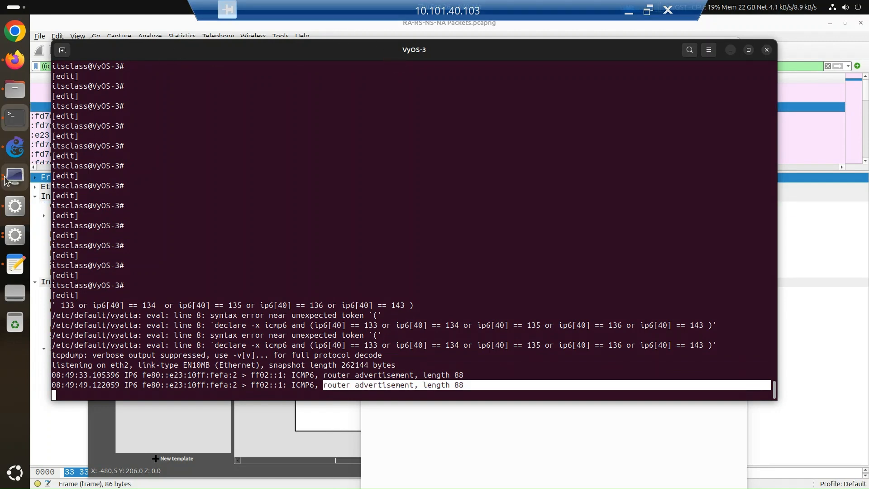
Step: Switch to GNS3, stop and start the Ubuntu-GUI-1 node, and return to the VyOS-3 terminal
{"action": "left_click", "coordinate": [15, 148]}
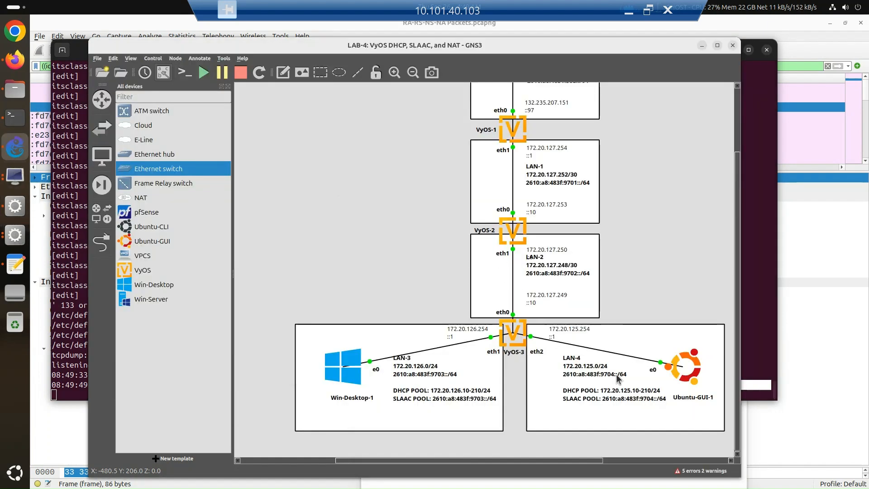
{"action": "right_click", "coordinate": [693, 358]}
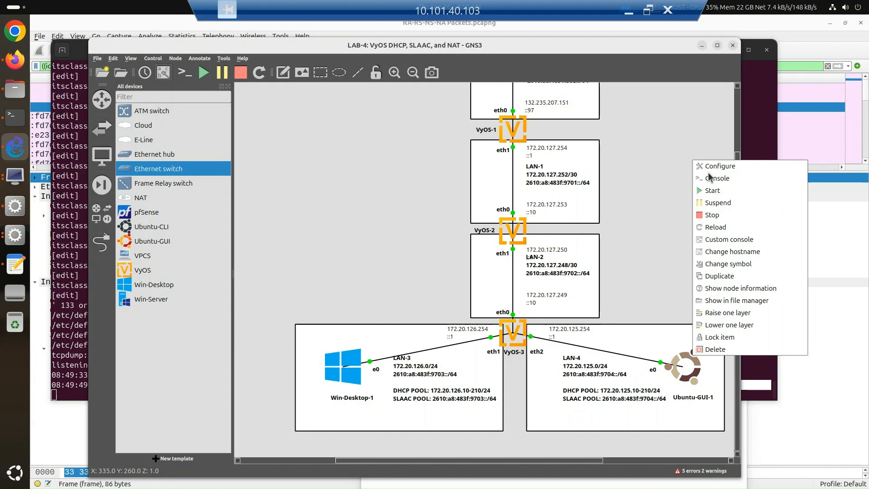
{"action": "left_click", "coordinate": [713, 216]}
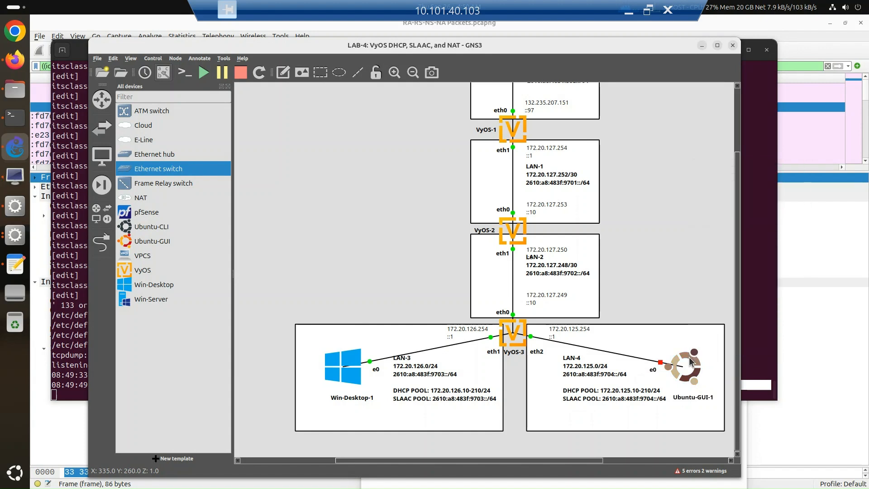
{"action": "right_click", "coordinate": [690, 362]}
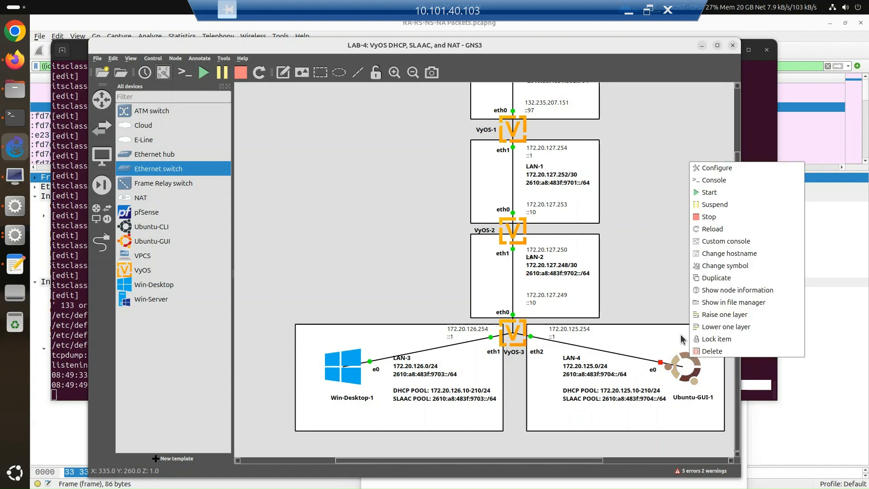
{"action": "left_click", "coordinate": [709, 192]}
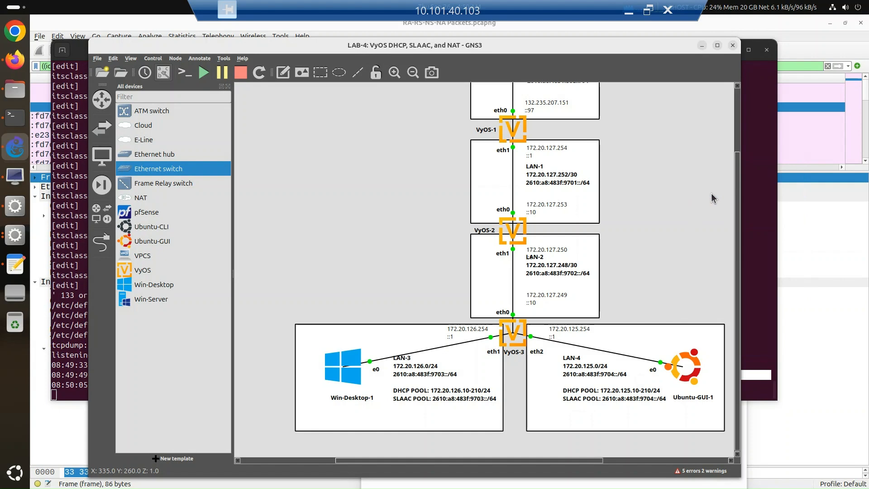
{"action": "left_click", "coordinate": [68, 247]}
{"action": "left_click", "coordinate": [547, 313]}
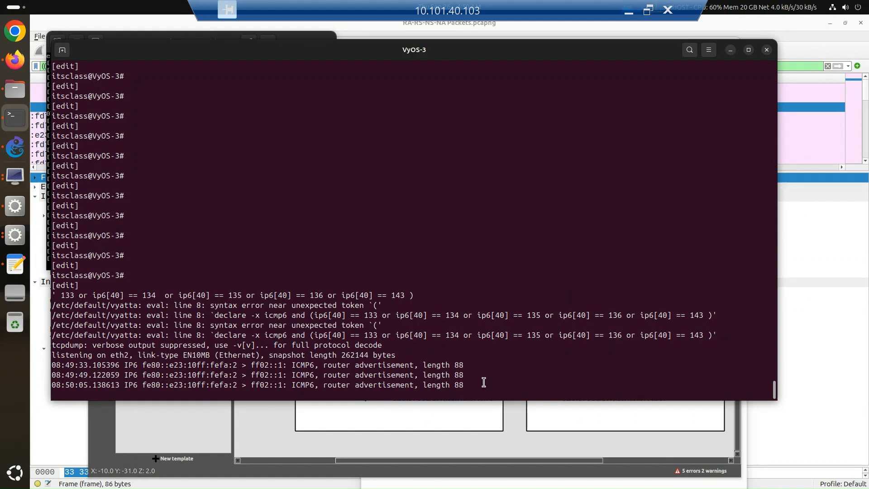
Step: Highlight the three initial router advertisement lines in the capture output and the ff02::1 destination of the first one
{"action": "left_click_drag", "start_coordinate": [472, 384], "coordinate": [47, 366]}
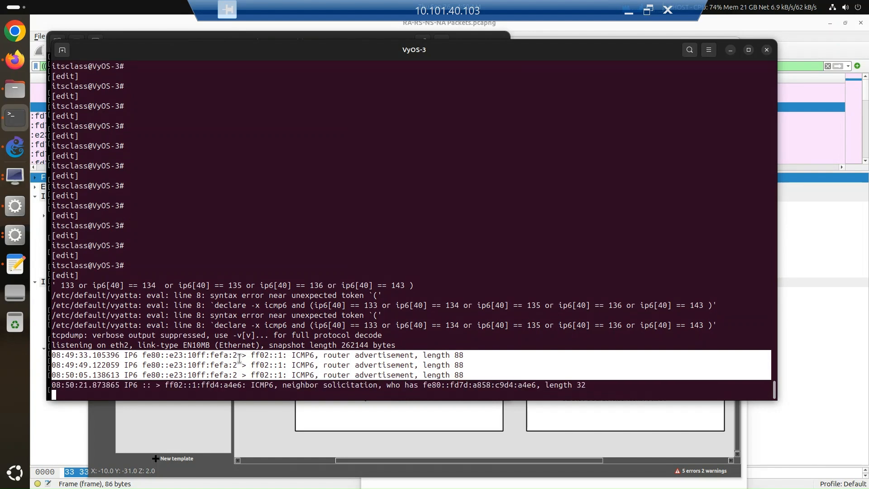
{"action": "left_click", "coordinate": [240, 355]}
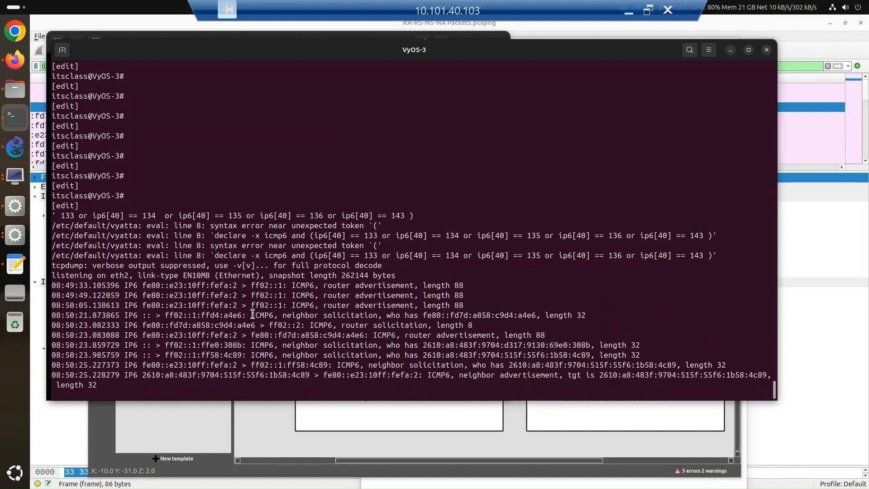
{"action": "left_click_drag", "start_coordinate": [256, 285], "coordinate": [289, 283]}
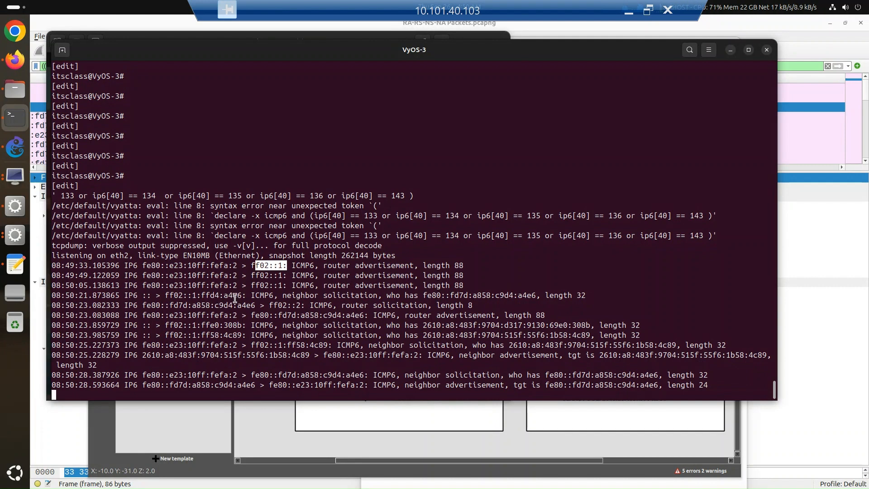
Step: Examine the first neighbor solicitation line, highlighting its :: source, message type, queried link-local address and ff02::1:ffd4:a4e6 multicast destination
{"action": "left_click_drag", "start_coordinate": [247, 295], "coordinate": [142, 295]}
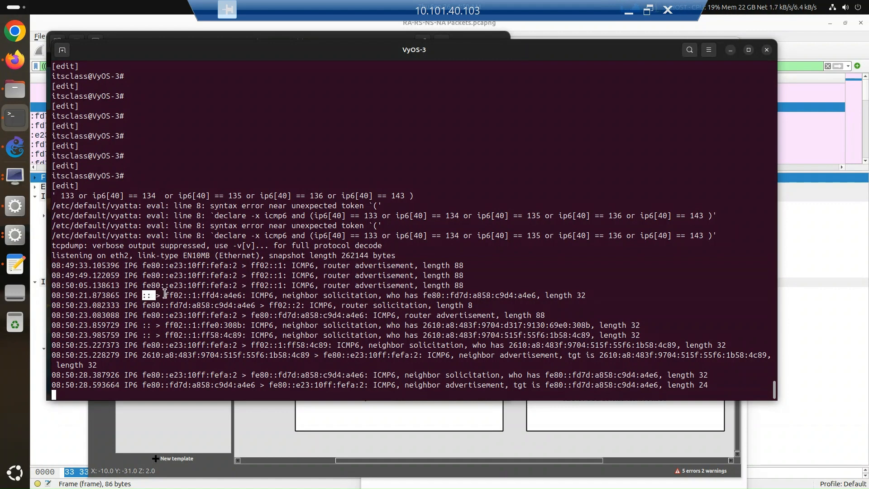
{"action": "left_click", "coordinate": [164, 296]}
{"action": "left_click_drag", "start_coordinate": [385, 296], "coordinate": [282, 297]}
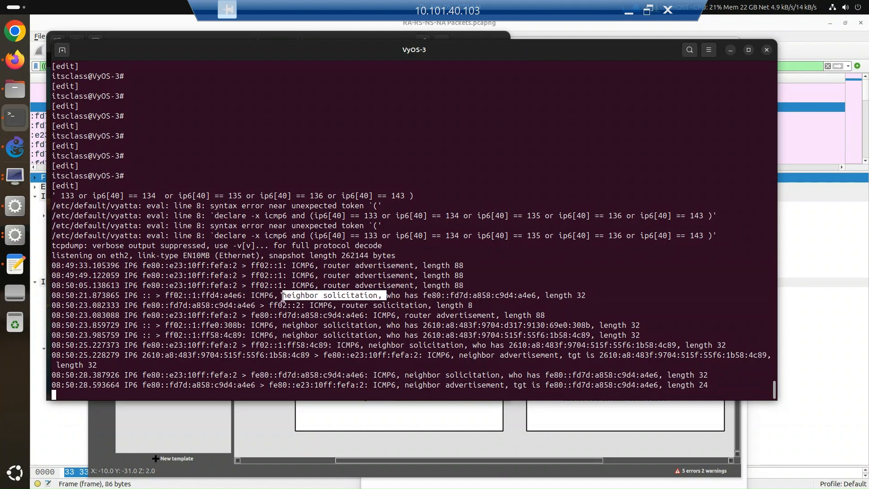
{"action": "left_click_drag", "start_coordinate": [540, 295], "coordinate": [422, 295]}
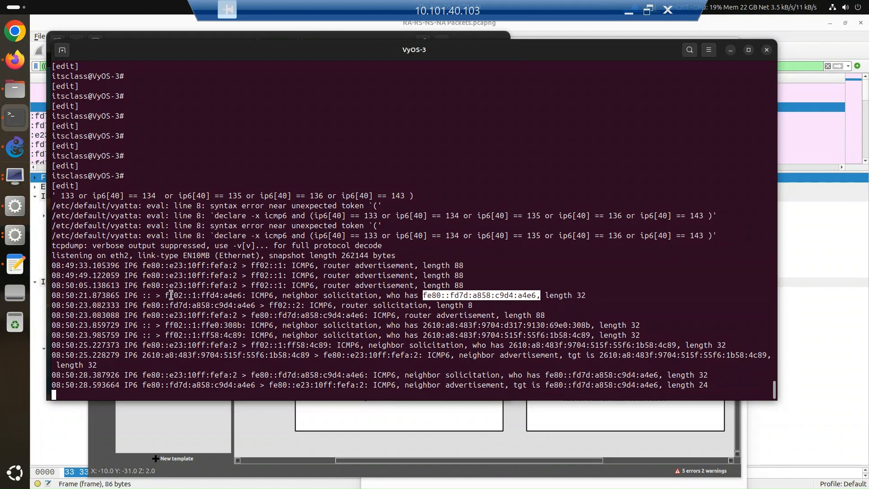
{"action": "left_click_drag", "start_coordinate": [247, 295], "coordinate": [170, 296]}
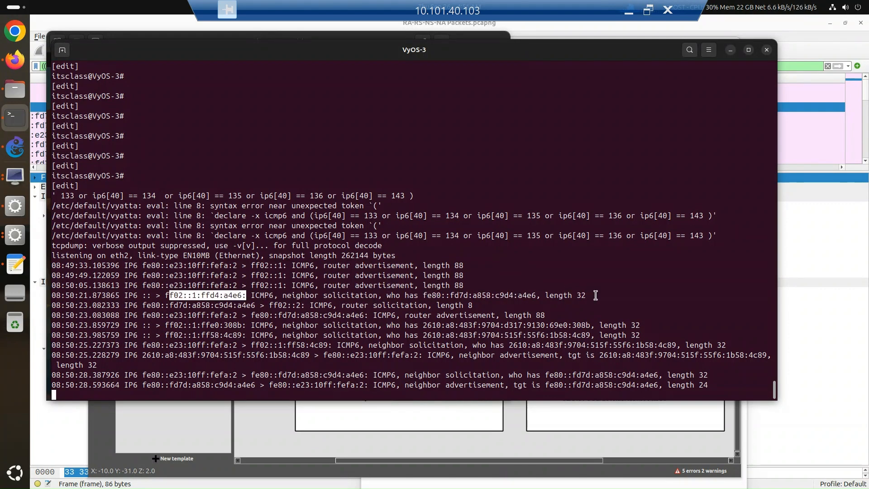
{"action": "left_click_drag", "start_coordinate": [592, 295], "coordinate": [172, 292]}
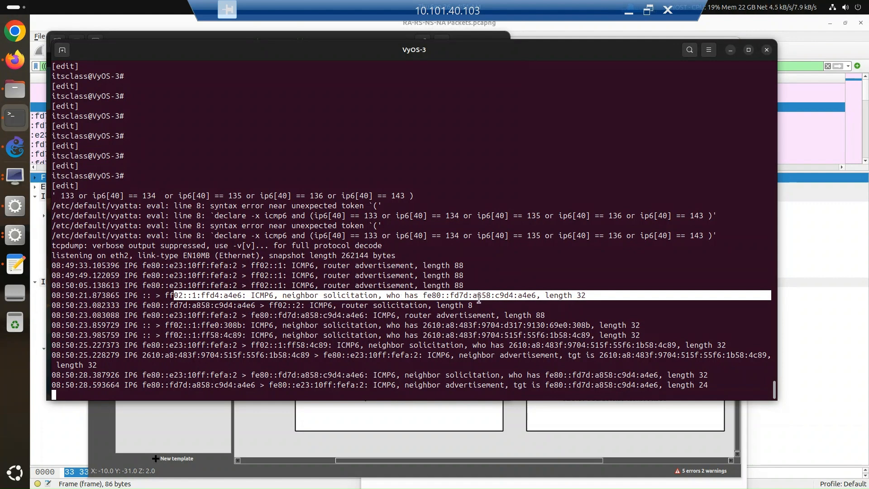
{"action": "left_click_drag", "start_coordinate": [536, 295], "coordinate": [413, 295]}
Step: Highlight the router solicitation's source, message type and ff02::2 destination, plus the source address of the router advertisement that follows it
{"action": "left_click_drag", "start_coordinate": [258, 304], "coordinate": [139, 305]}
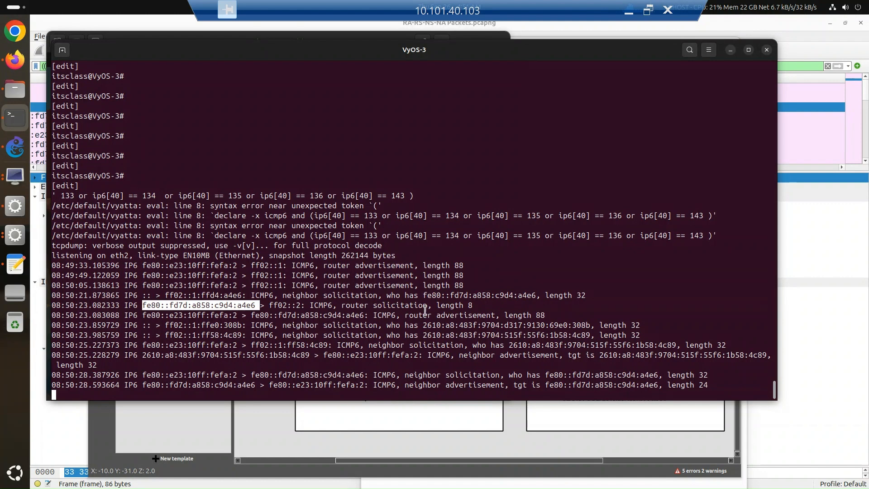
{"action": "left_click_drag", "start_coordinate": [441, 309], "coordinate": [365, 309]}
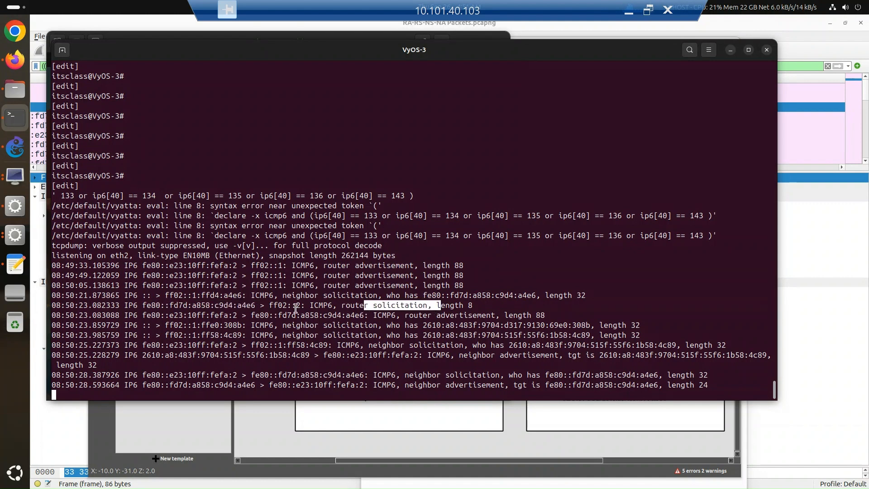
{"action": "left_click_drag", "start_coordinate": [310, 306], "coordinate": [271, 306]}
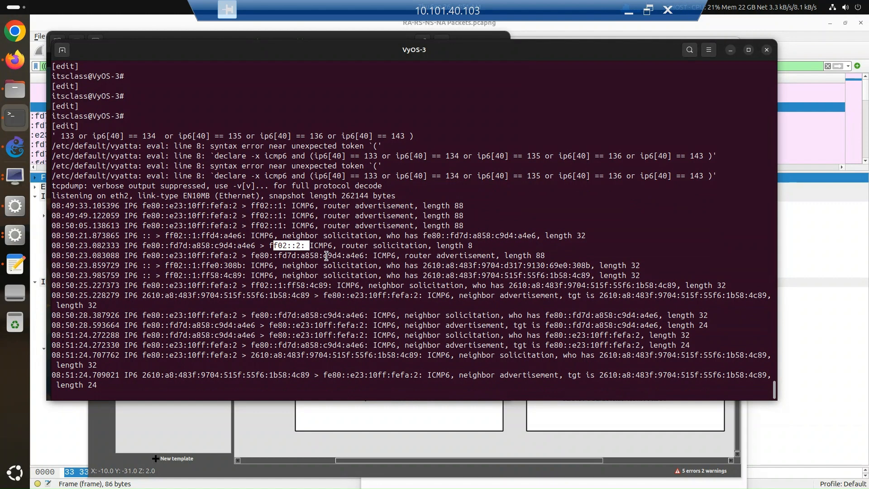
{"action": "left_click", "coordinate": [432, 248]}
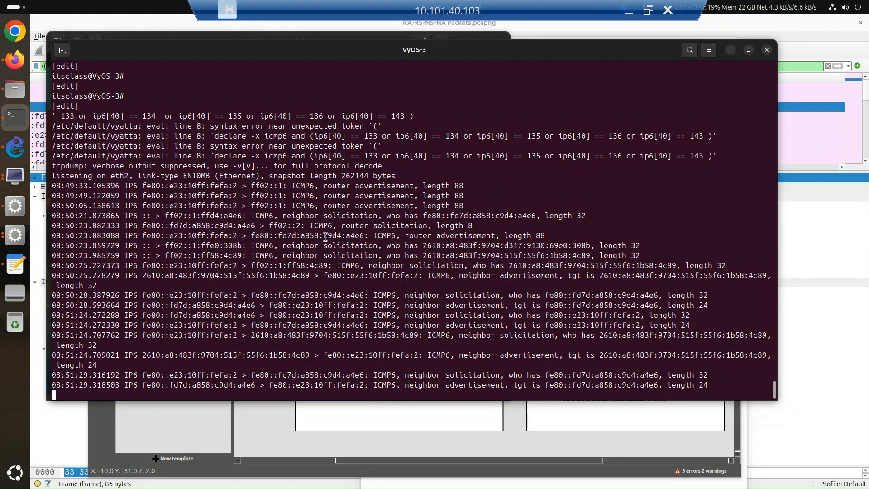
{"action": "left_click_drag", "start_coordinate": [242, 235], "coordinate": [136, 233]}
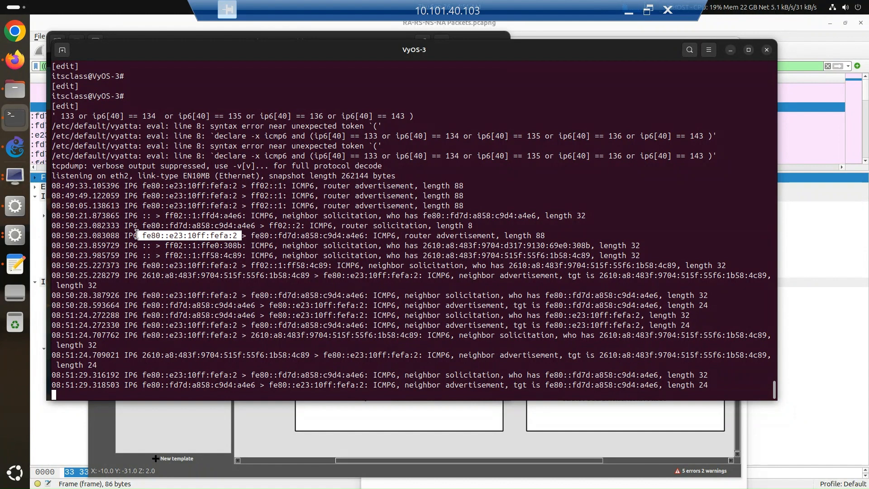
Step: Highlight the solicitation's source and the router advertisement message text, and inspect the matching advertisement's 2610:a8:483f:9704::/64 prefix information option in Wireshark
{"action": "left_click_drag", "start_coordinate": [368, 236], "coordinate": [155, 226]}
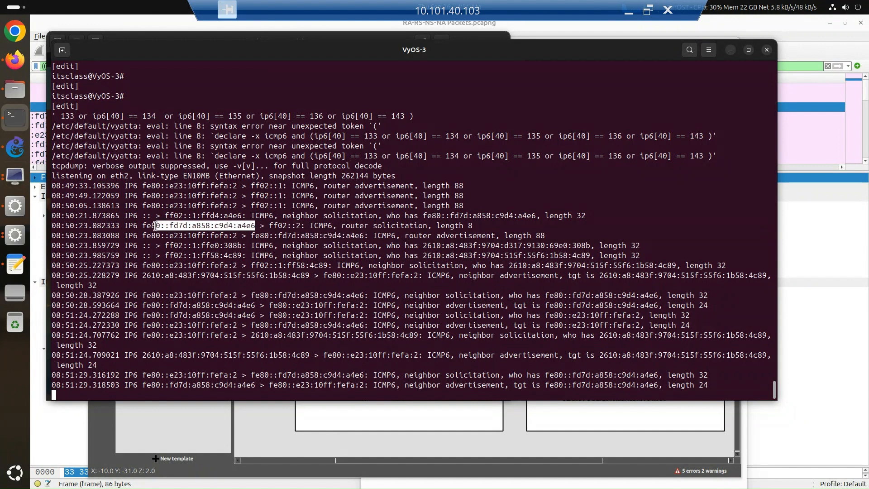
{"action": "left_click_drag", "start_coordinate": [552, 235], "coordinate": [370, 236]}
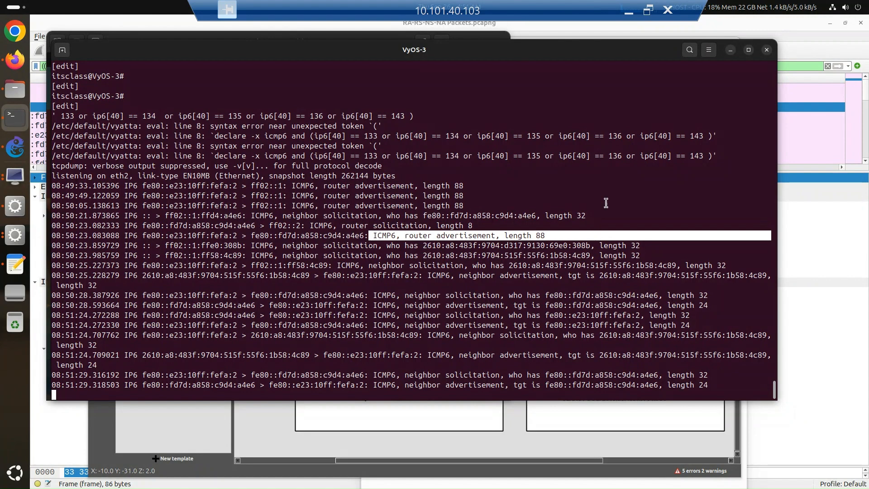
{"action": "left_click", "coordinate": [764, 23]}
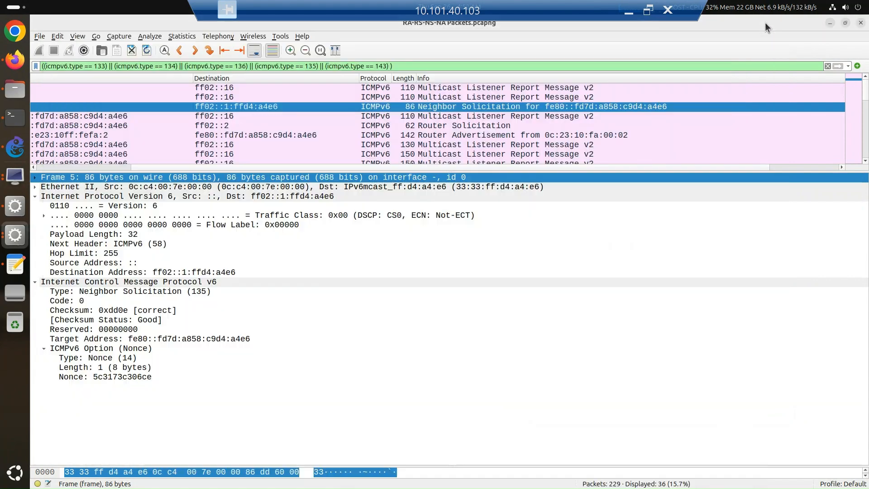
{"action": "left_click", "coordinate": [457, 135]}
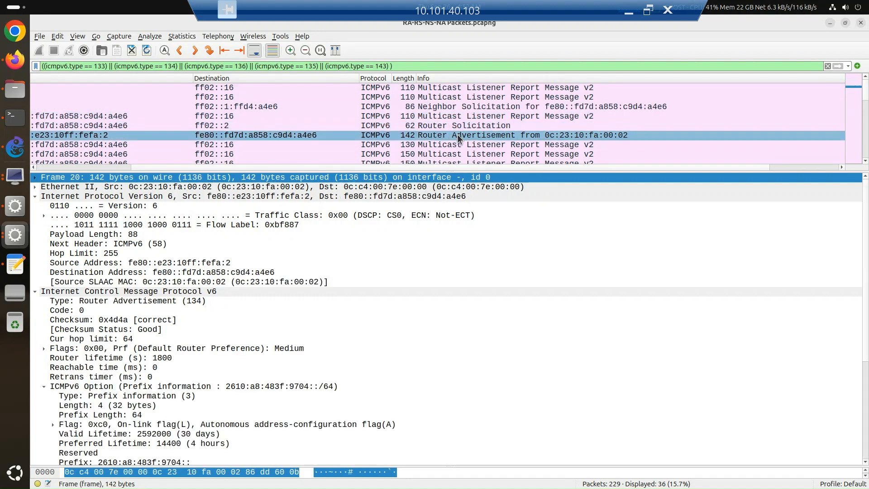
{"action": "scroll", "coordinate": [335, 313], "scroll_direction": "down", "scroll_amount": 1}
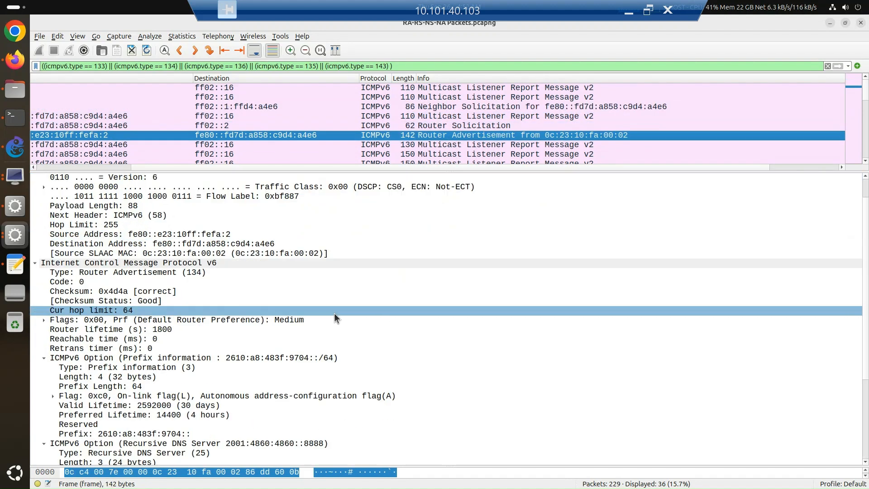
{"action": "left_click", "coordinate": [328, 357]}
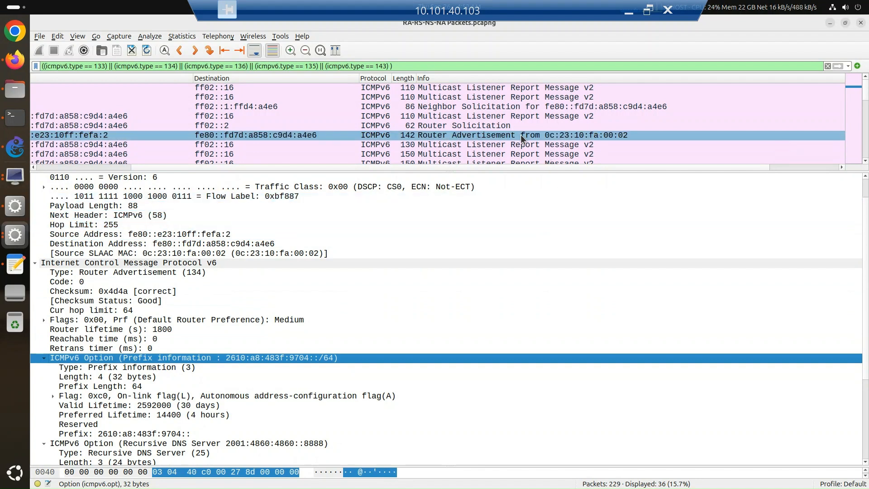
{"action": "scroll", "coordinate": [521, 135], "scroll_direction": "down", "scroll_amount": 1}
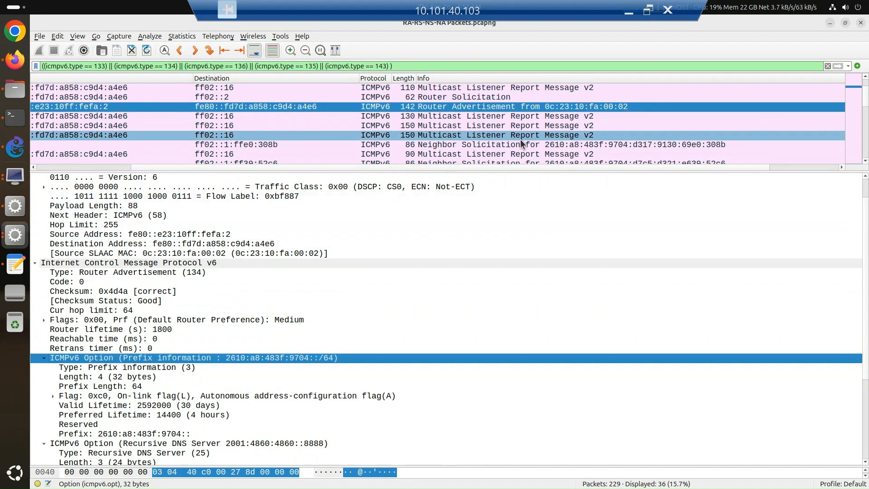
Step: Check the Multicast Listener Report note on the Excel ICMPv6 sheet and return to the remote desktop session
{"action": "left_click", "coordinate": [623, 6]}
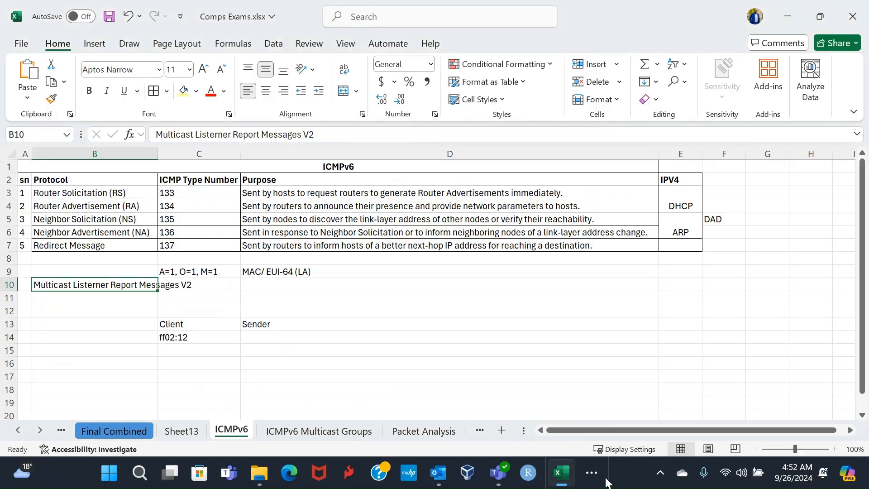
{"action": "left_click", "coordinate": [593, 472]}
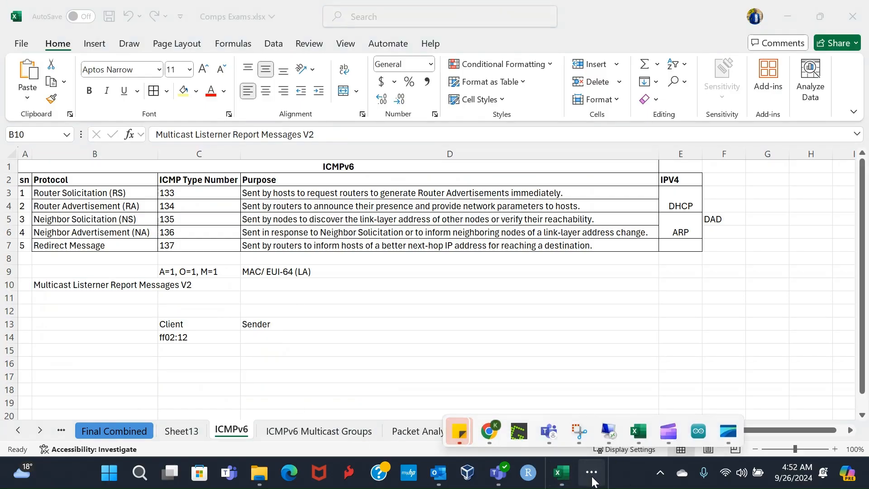
{"action": "left_click", "coordinate": [609, 433]}
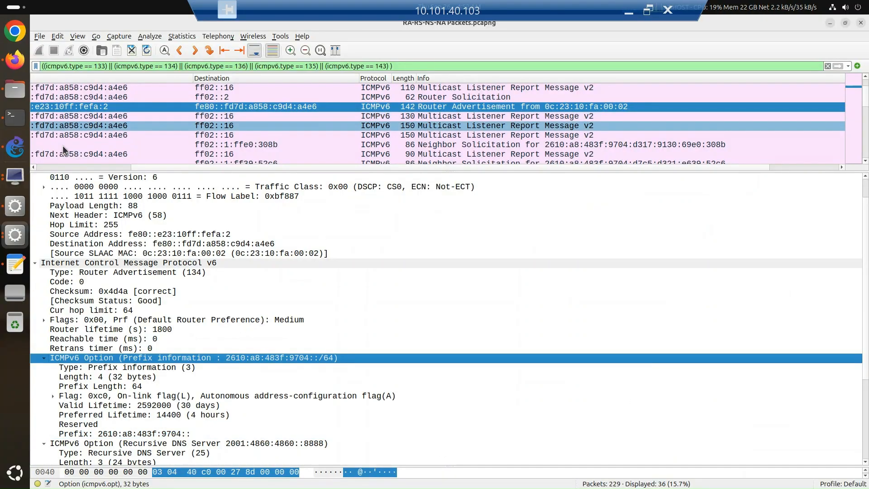
Step: In the VyOS-3 terminal, highlight the ff02::1:ffe0:308b destination and the queried global address of the first neighbor solicitation after the unicast router advertisement
{"action": "left_click", "coordinate": [17, 120]}
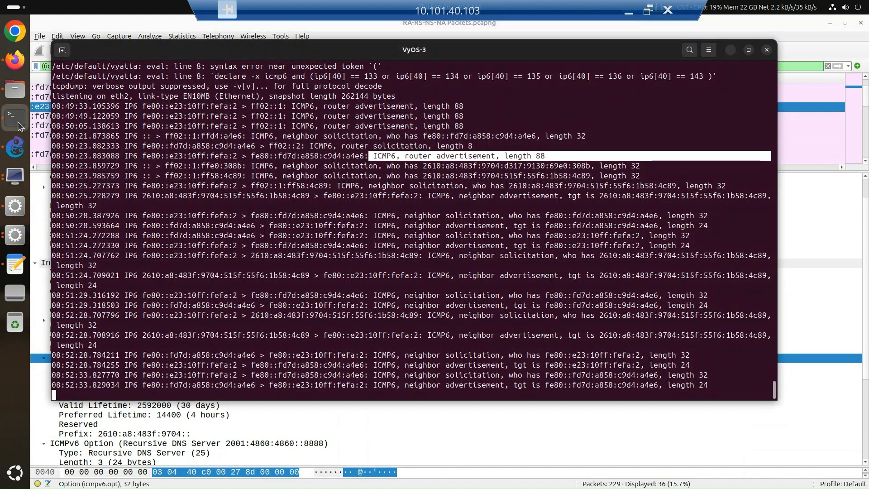
{"action": "left_click", "coordinate": [405, 154]}
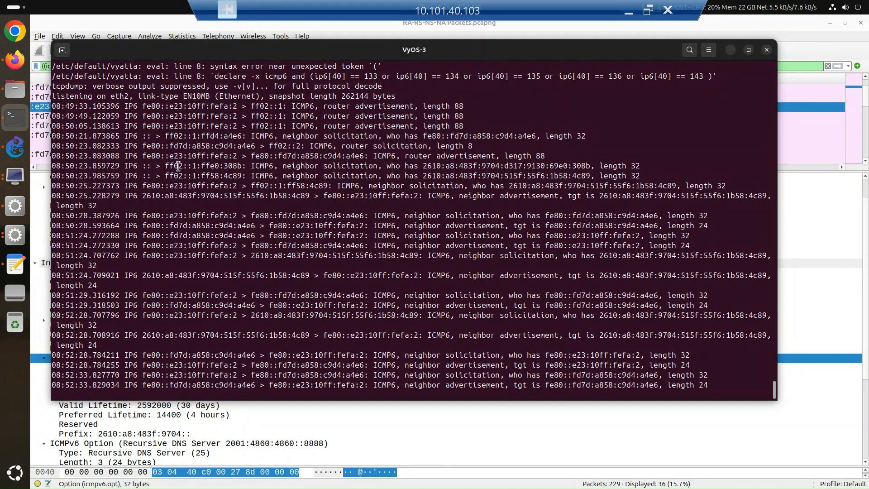
{"action": "left_click_drag", "start_coordinate": [168, 166], "coordinate": [247, 164]}
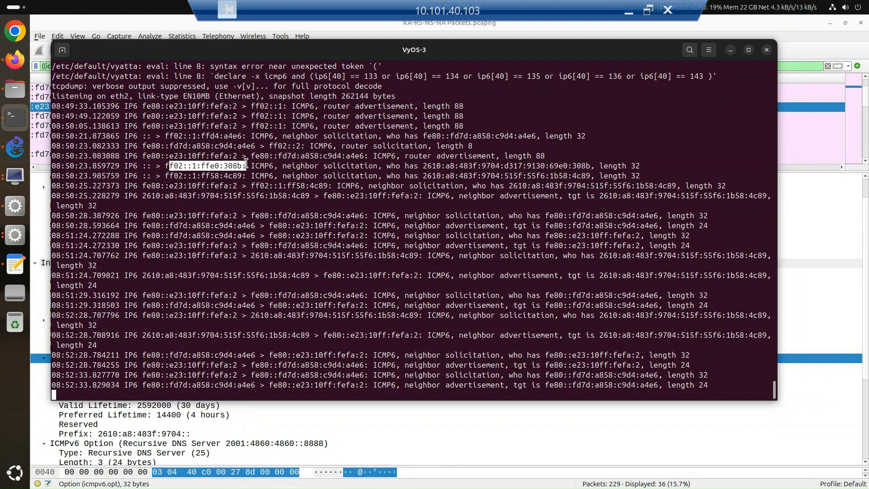
{"action": "left_click", "coordinate": [242, 167]}
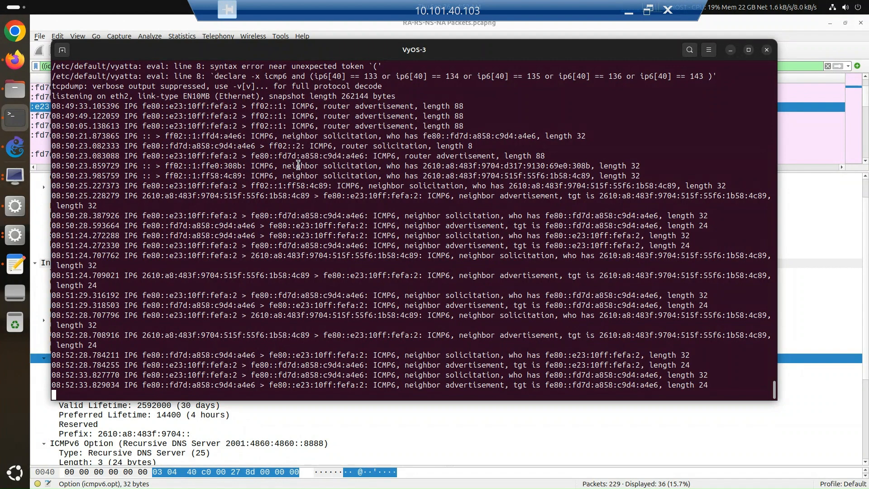
{"action": "left_click_drag", "start_coordinate": [422, 165], "coordinate": [592, 165]}
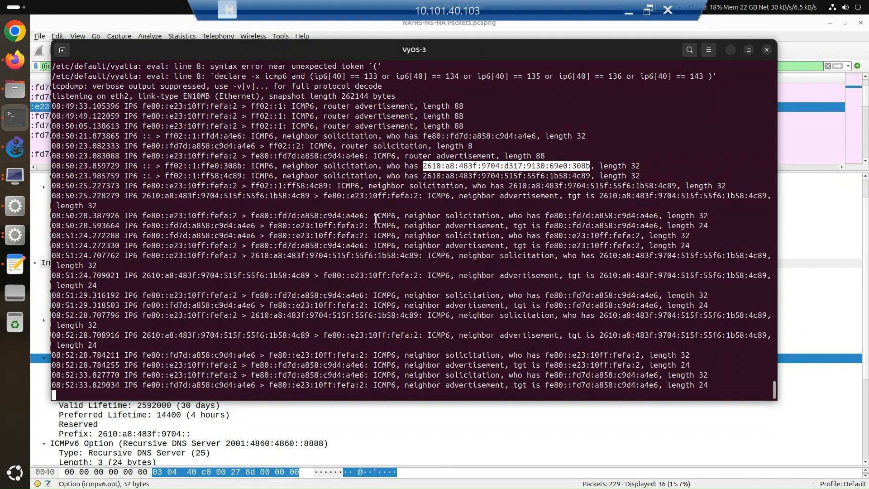
Step: In Wireshark, inspect packet 35, the neighbor solicitation sent to ff02::1:ffe0:308b, and bring its source column into view
{"action": "left_click", "coordinate": [803, 31]}
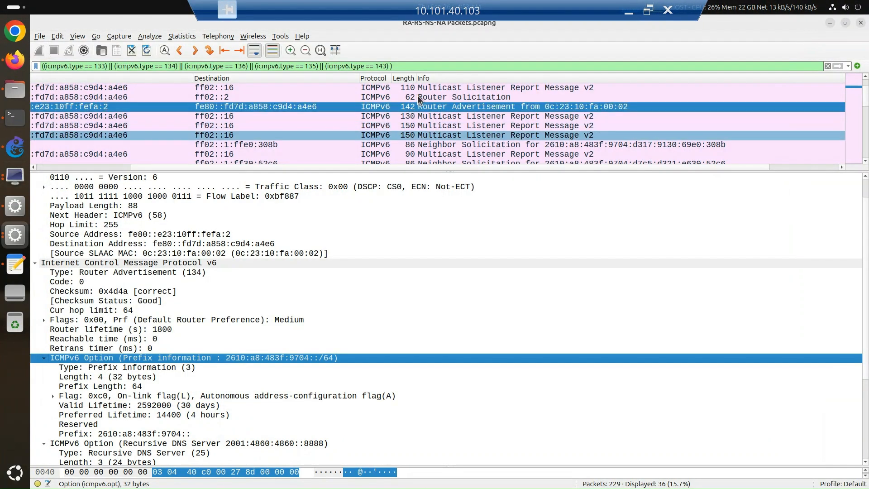
{"action": "scroll", "coordinate": [410, 104], "scroll_direction": "up", "scroll_amount": 1}
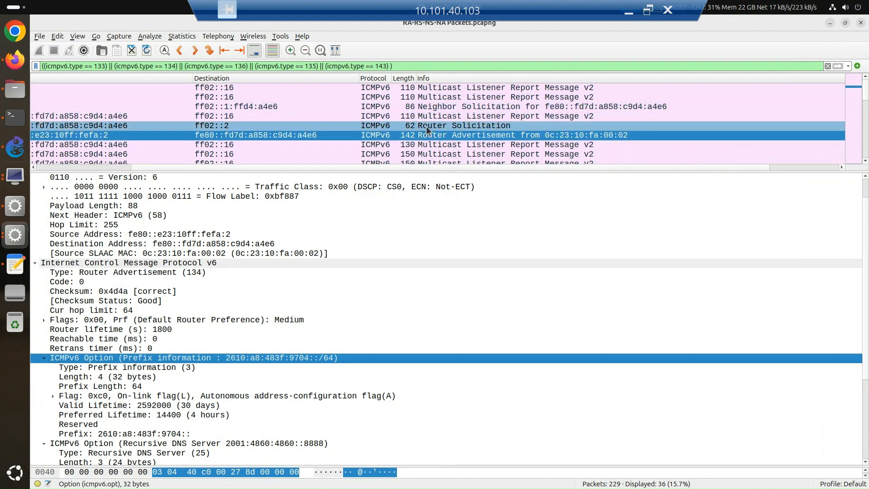
{"action": "scroll", "coordinate": [442, 141], "scroll_direction": "down", "scroll_amount": 1}
{"action": "left_click", "coordinate": [443, 144]}
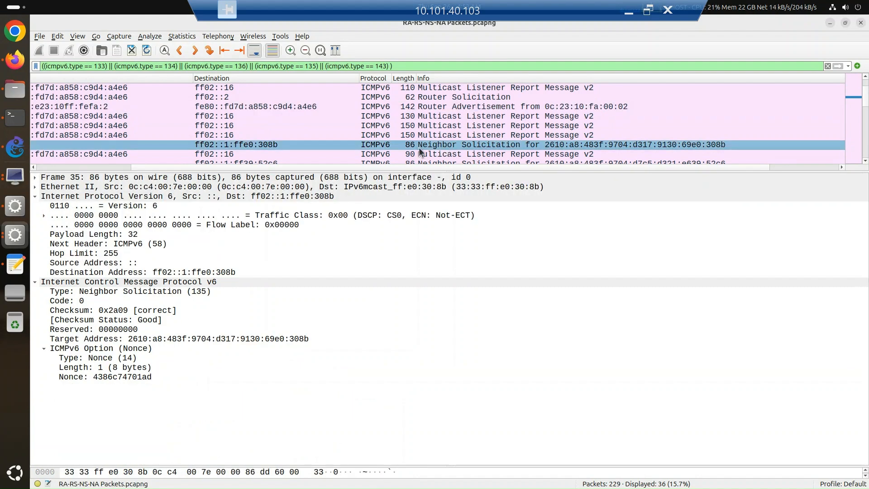
{"action": "left_click_drag", "start_coordinate": [297, 166], "coordinate": [189, 171]}
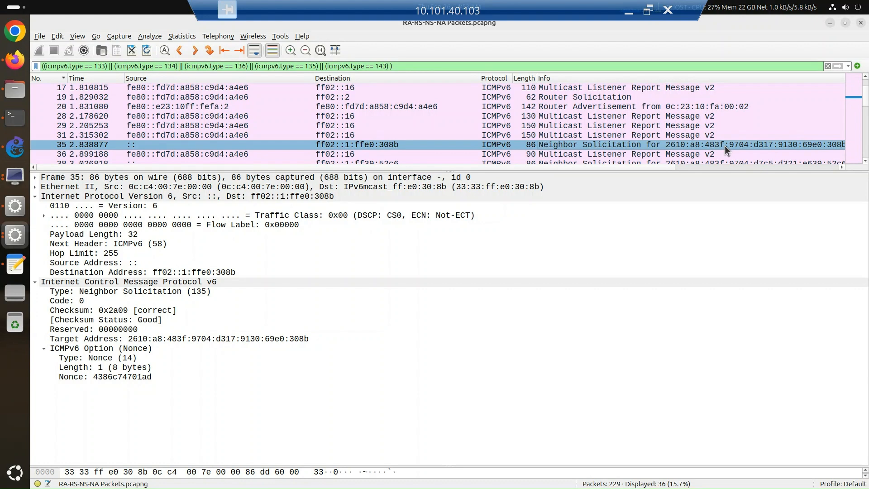
Step: Inspect the details of neighbor solicitation packet 77 from fe80::e23:10ff:fefa:2 and its neighbor advertisement reply, packet 78
{"action": "scroll", "coordinate": [724, 145], "scroll_direction": "down", "scroll_amount": 1}
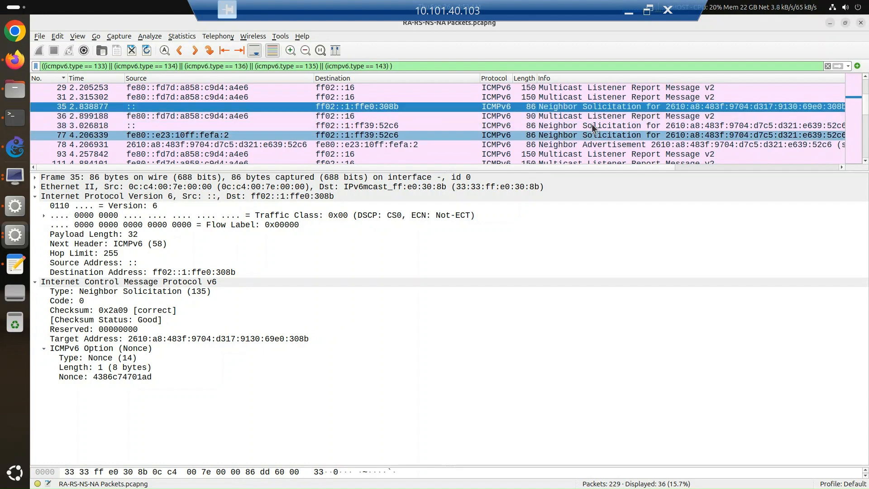
{"action": "left_click", "coordinate": [213, 134]}
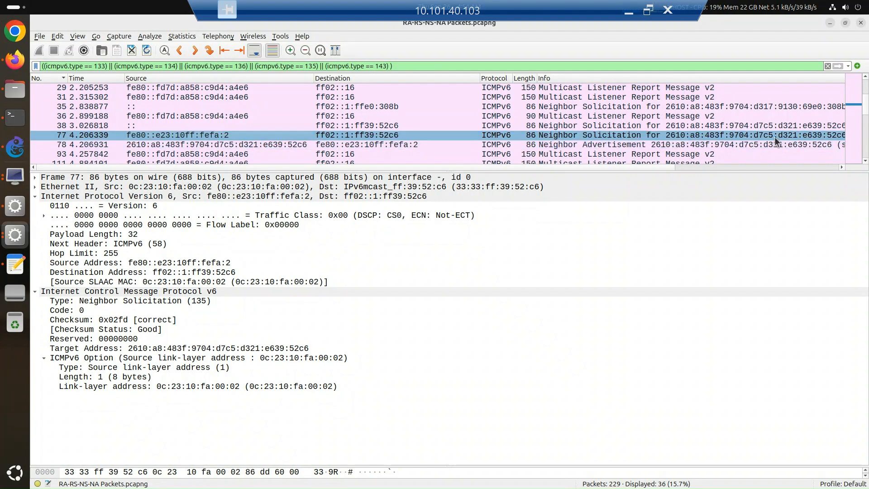
{"action": "left_click", "coordinate": [623, 146]}
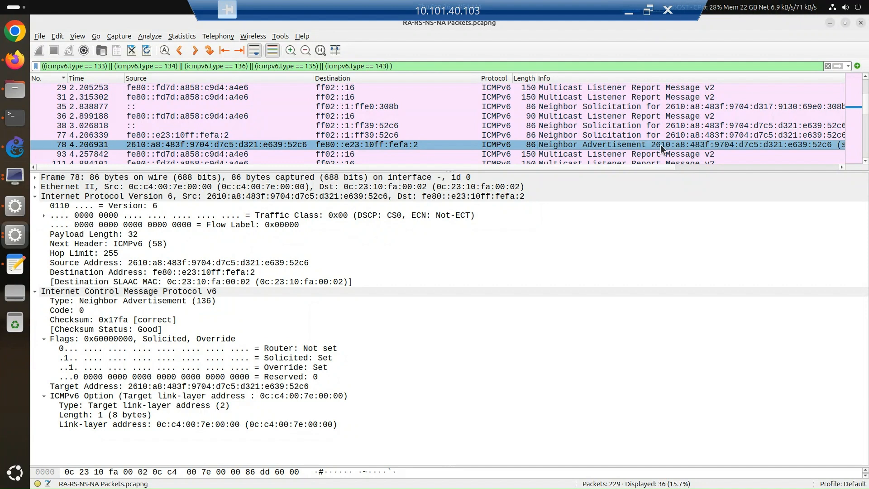
Step: Review the remaining neighbor solicitation and advertisement exchanges through packet 229 at the end of the filtered capture
{"action": "scroll", "coordinate": [663, 147], "scroll_direction": "down", "scroll_amount": 1}
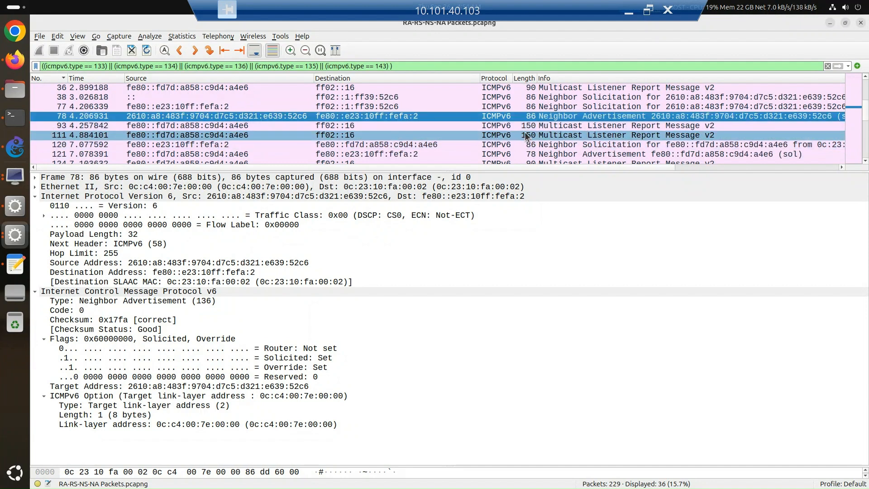
{"action": "scroll", "coordinate": [525, 134], "scroll_direction": "down", "scroll_amount": 2}
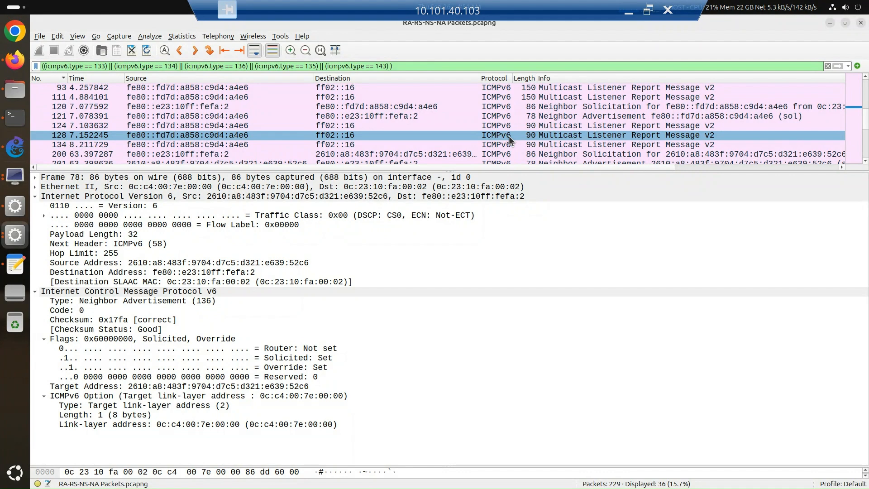
{"action": "scroll", "coordinate": [509, 136], "scroll_direction": "down", "scroll_amount": 4}
{"action": "scroll", "coordinate": [509, 139], "scroll_direction": "down", "scroll_amount": 1}
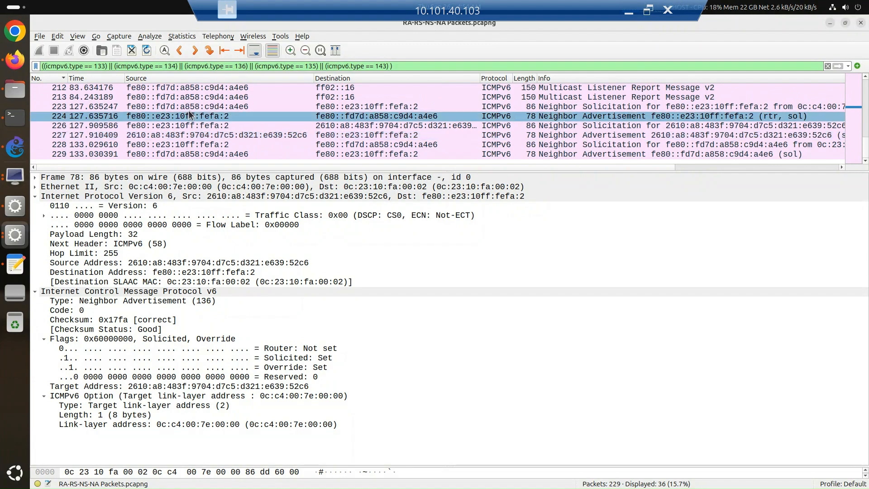
Step: Return to the VyOS-3 terminal and highlight the fe80::e23:10ff:fefa:2 destination of the 08:52:28.784211 neighbor solicitation
{"action": "left_click", "coordinate": [6, 119]}
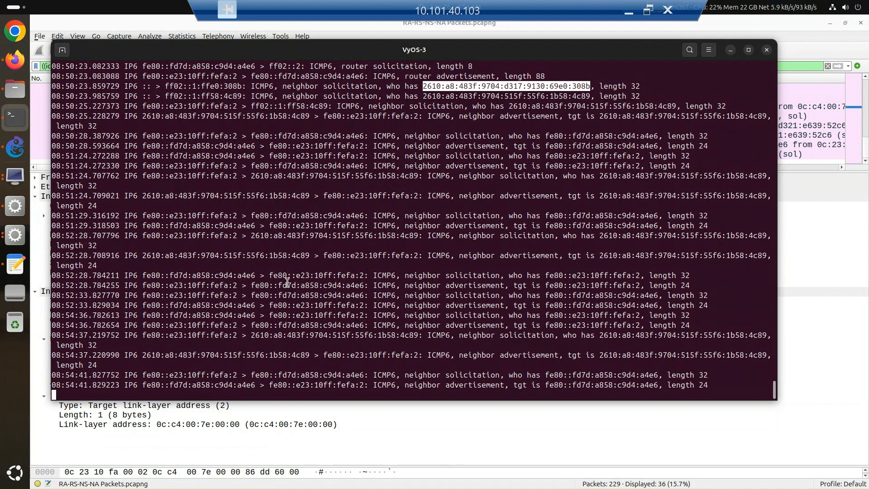
{"action": "left_click_drag", "start_coordinate": [270, 276], "coordinate": [374, 276]}
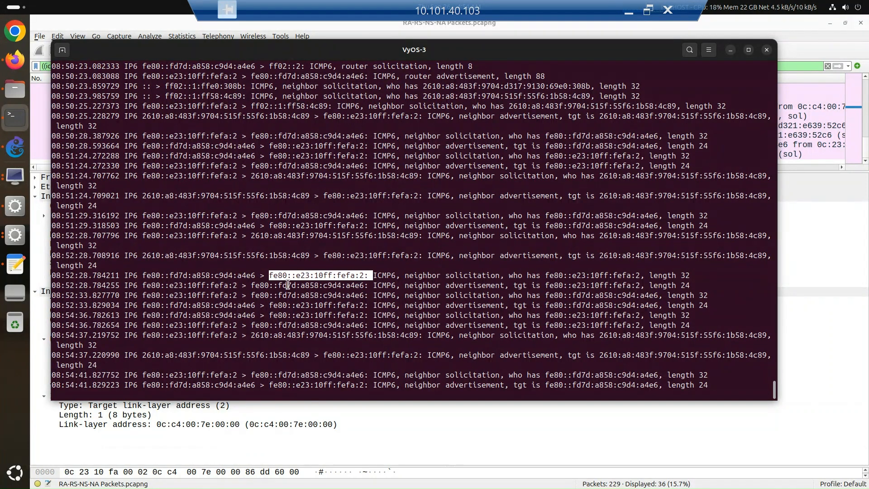